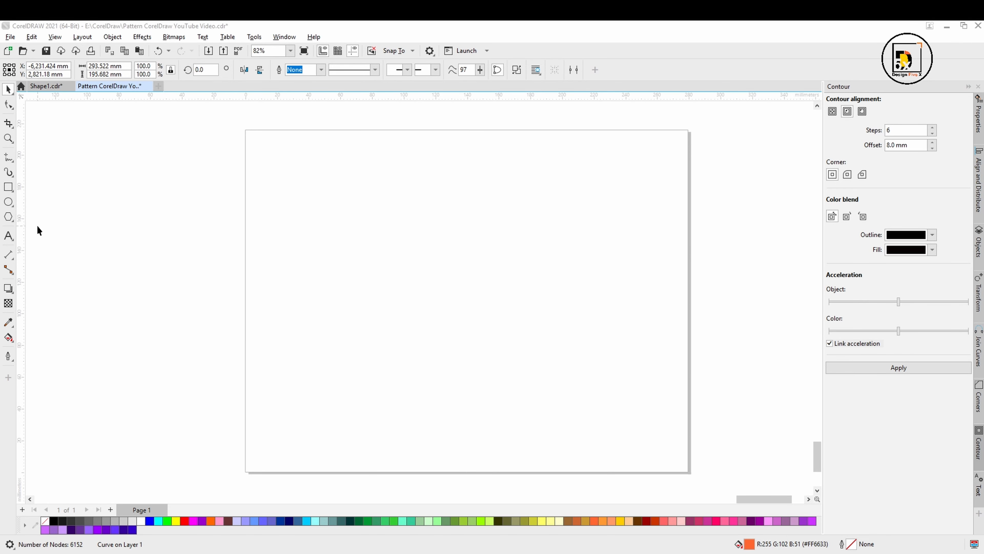
- Draw a square about 165 mm wide with the Rectangle tool and center it on the page
{"action": "left_click", "coordinate": [8, 188]}
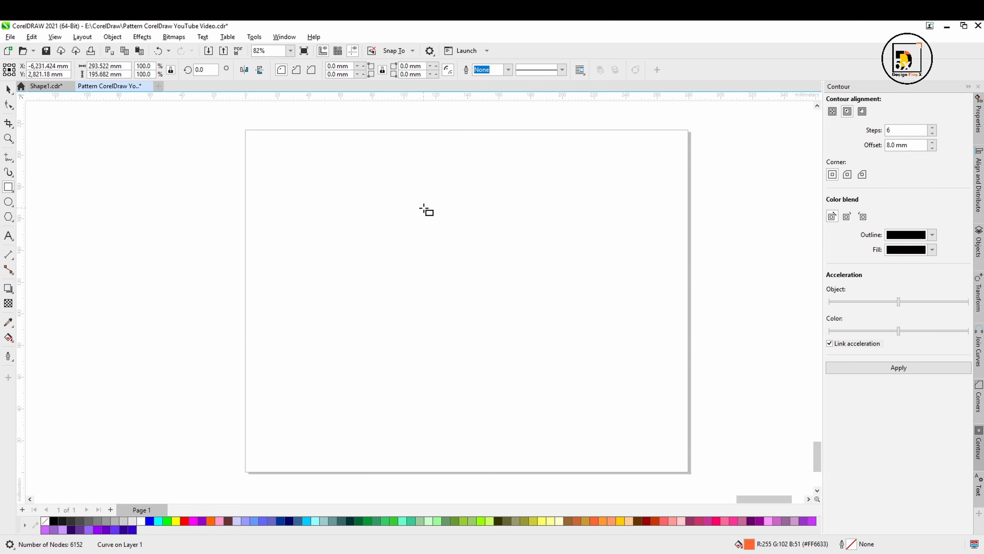
{"action": "mouse_move", "coordinate": [423, 208]}
{"action": "left_mouse_down"}
{"action": "mouse_move", "coordinate": [552, 338]}
{"action": "mouse_move", "coordinate": [686, 434]}
{"action": "left_mouse_up"}
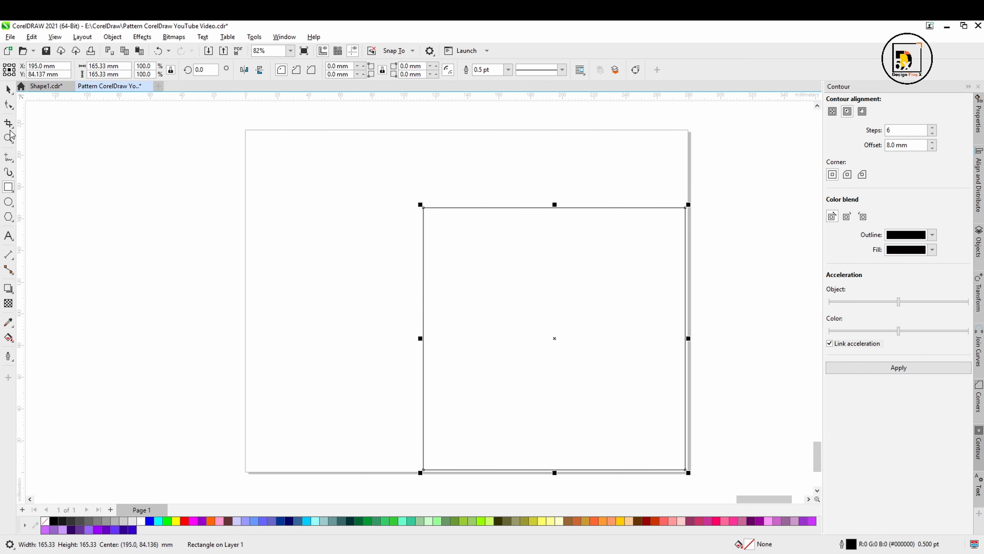
{"action": "key", "text": "p"}
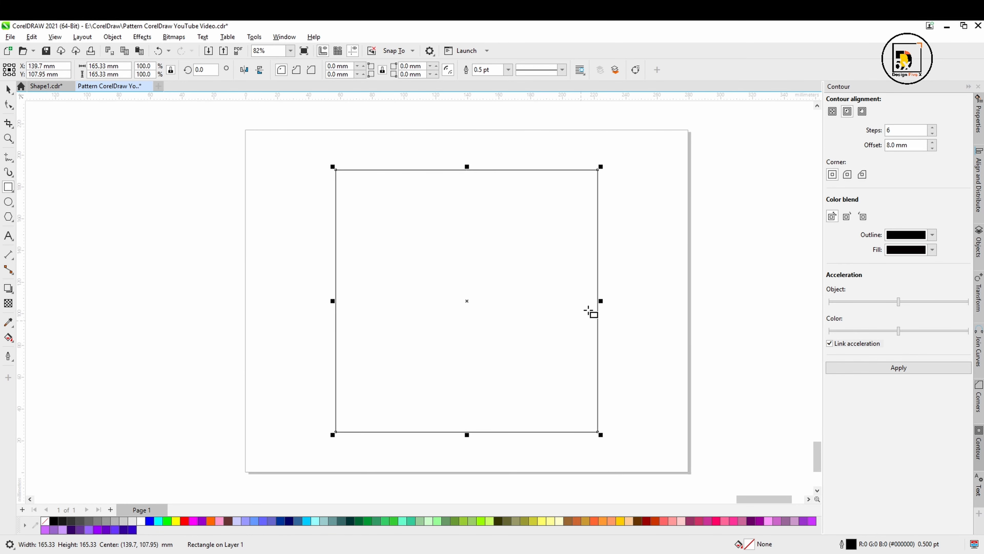
{"action": "left_click", "coordinate": [8, 89]}
{"action": "left_click", "coordinate": [267, 256]}
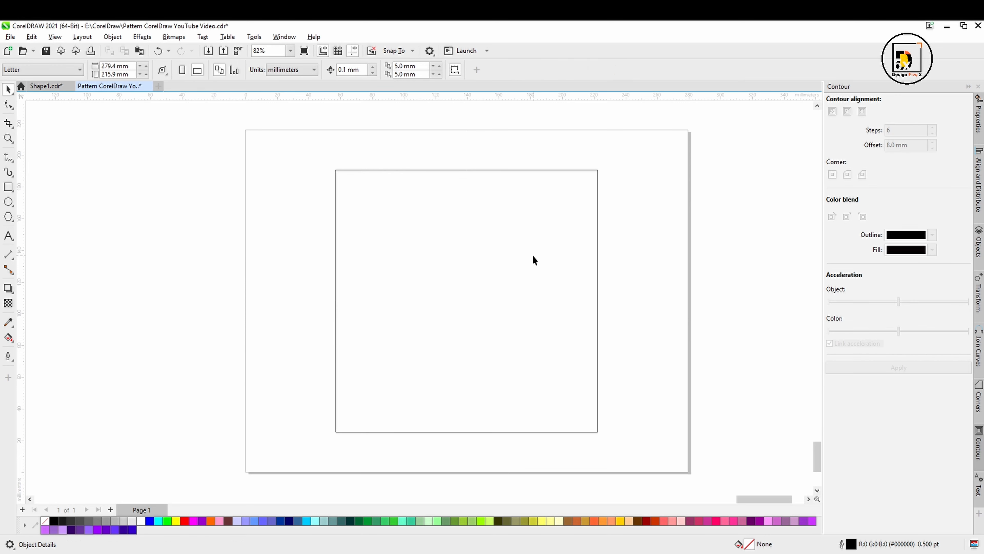
- Rotate the square about its center to 315 degrees so it forms a diamond
{"action": "left_click", "coordinate": [596, 327]}
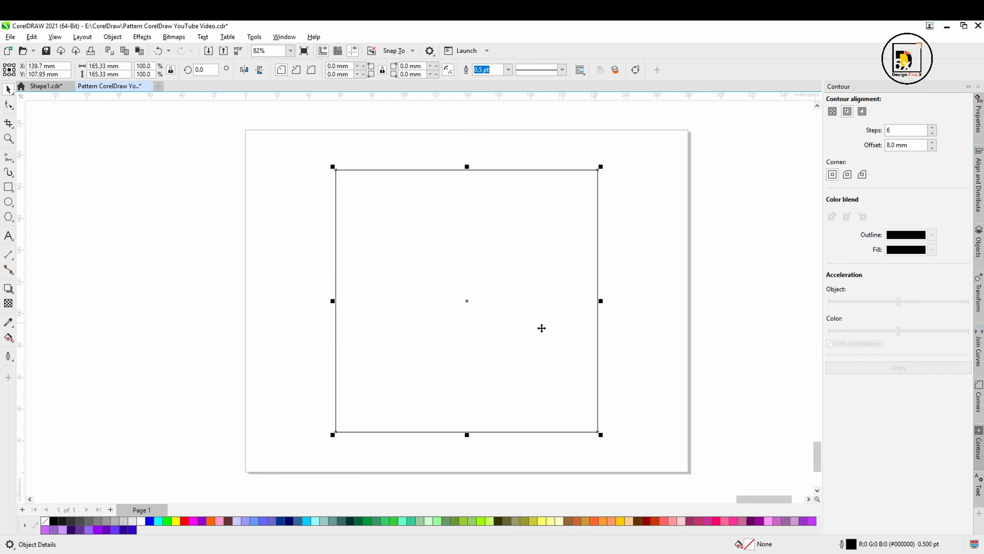
{"action": "left_click", "coordinate": [531, 221]}
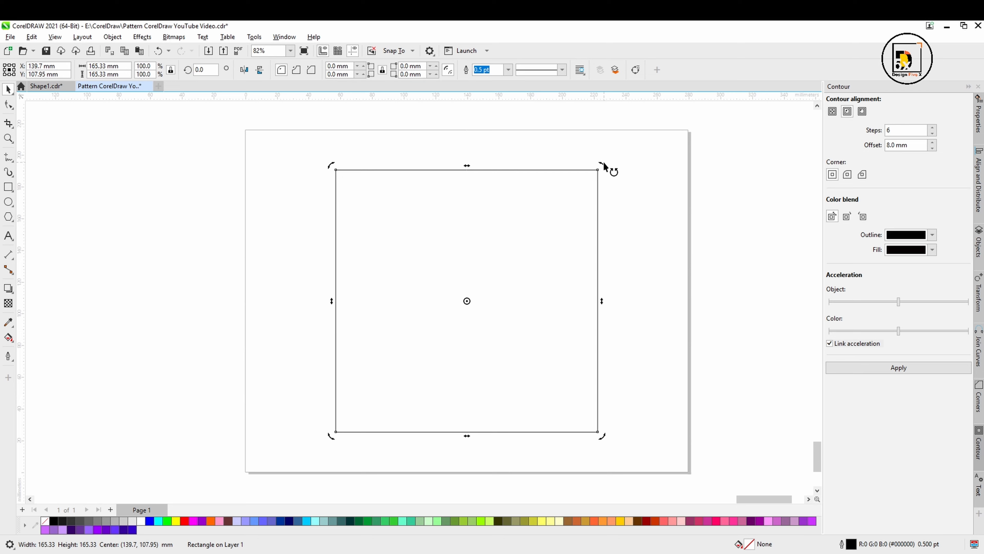
{"action": "left_click_drag", "start_coordinate": [604, 162], "coordinate": [645, 307]}
{"action": "left_click", "coordinate": [585, 324]}
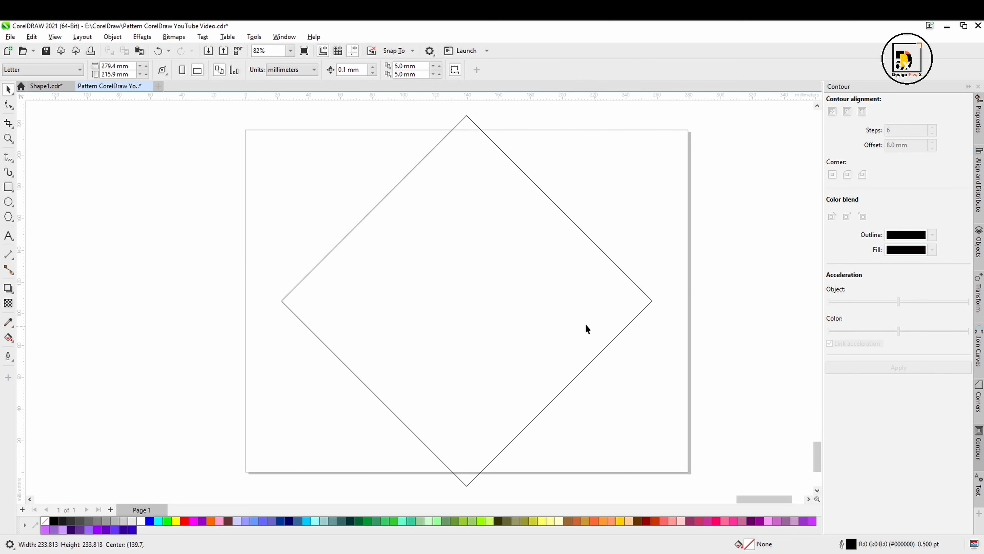
- Round the diamond's top and bottom corners with the Shape tool to a radius of about 82.67 mm each
{"action": "left_click", "coordinate": [583, 237]}
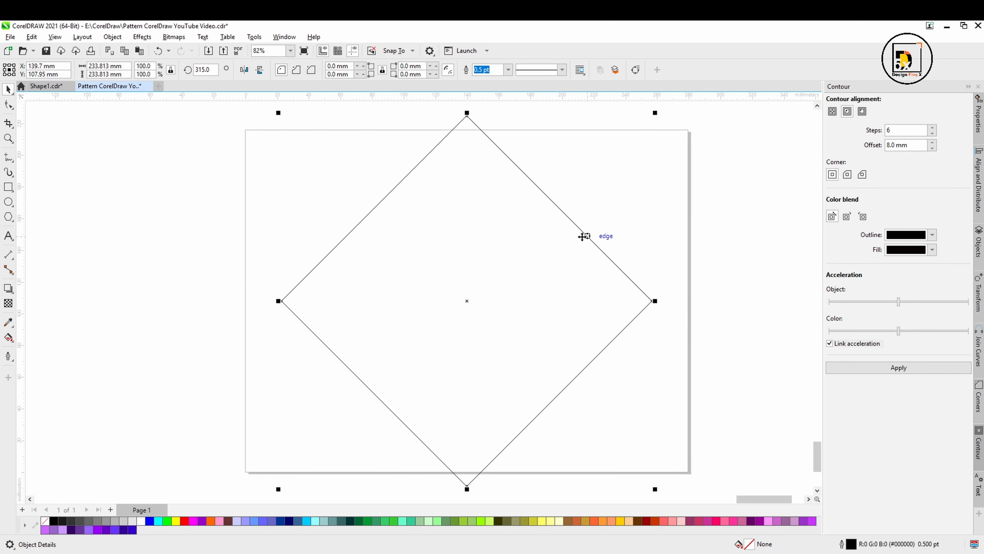
{"action": "left_click", "coordinate": [8, 104]}
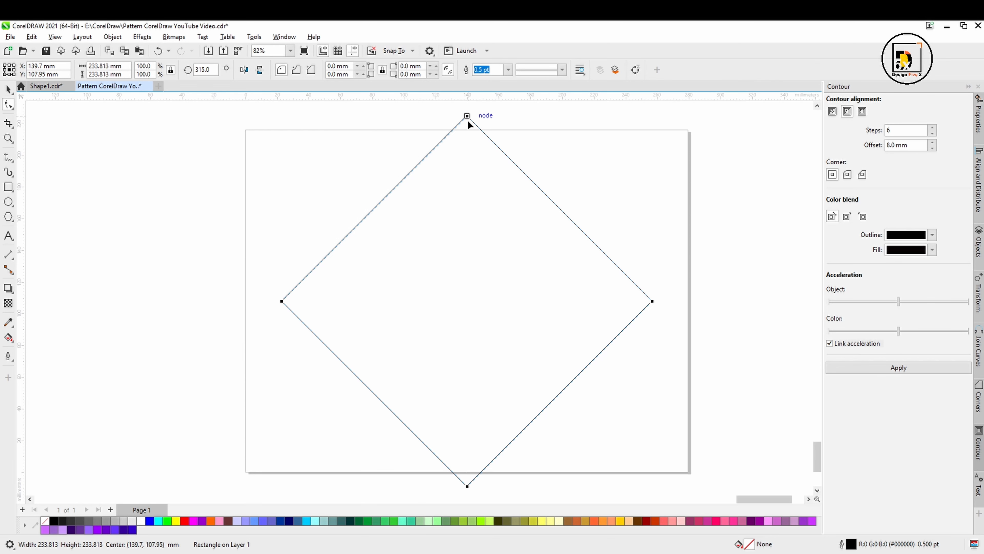
{"action": "left_click_drag", "start_coordinate": [468, 121], "coordinate": [468, 342]}
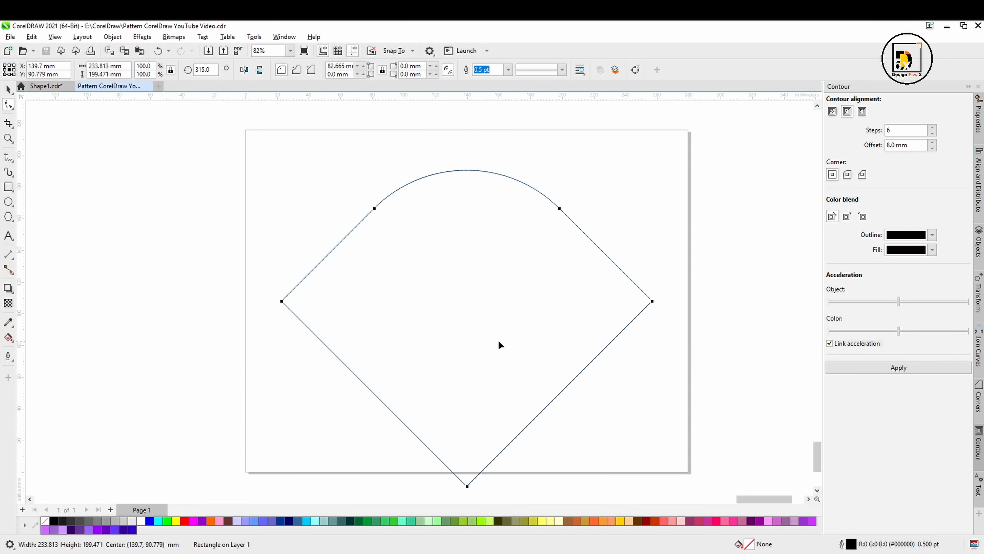
{"action": "left_click_drag", "start_coordinate": [467, 490], "coordinate": [514, 254]}
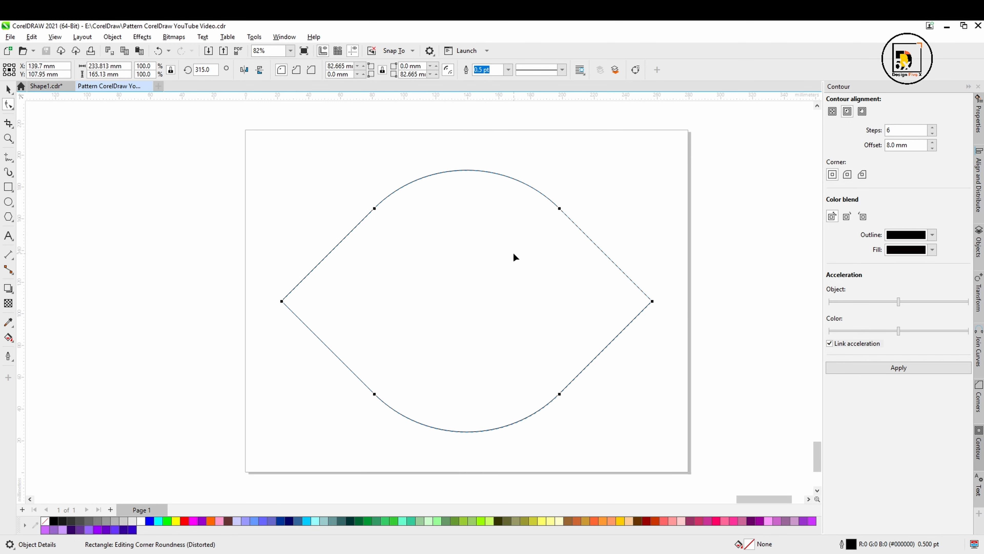
{"action": "left_click", "coordinate": [629, 433]}
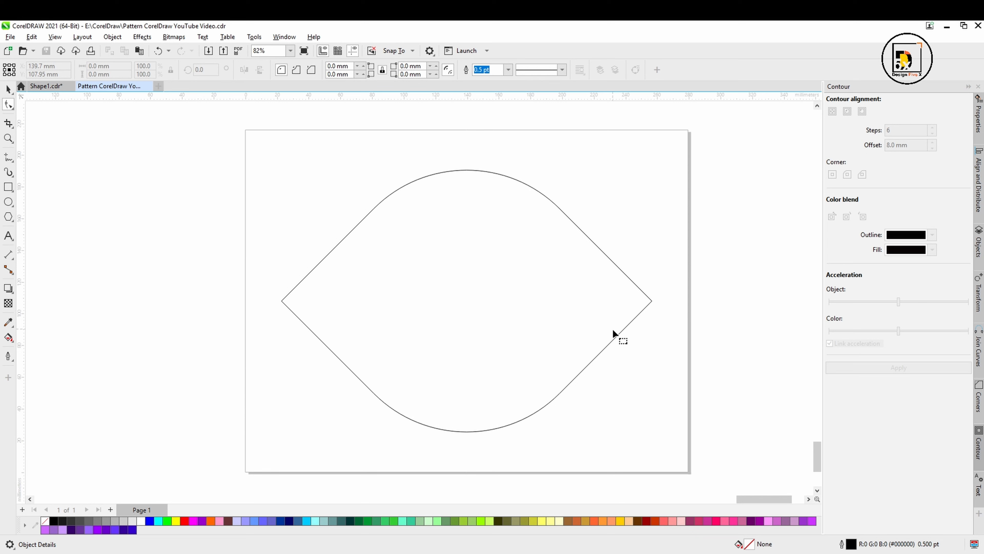
- Apply an inside contour with 6 steps and a 10.0 mm offset to the rounded diamond
{"action": "left_click", "coordinate": [9, 90]}
{"action": "left_click", "coordinate": [600, 245]}
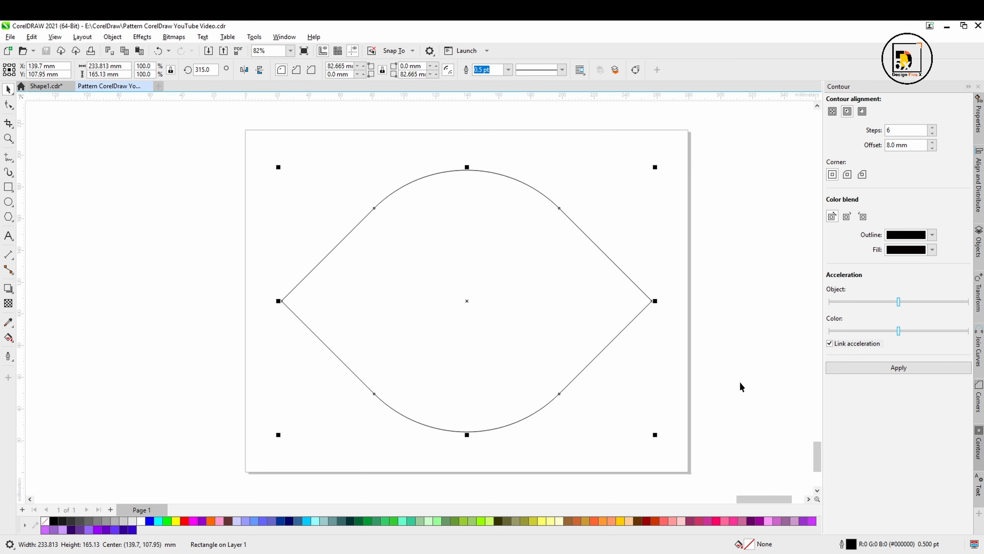
{"action": "left_click", "coordinate": [899, 369]}
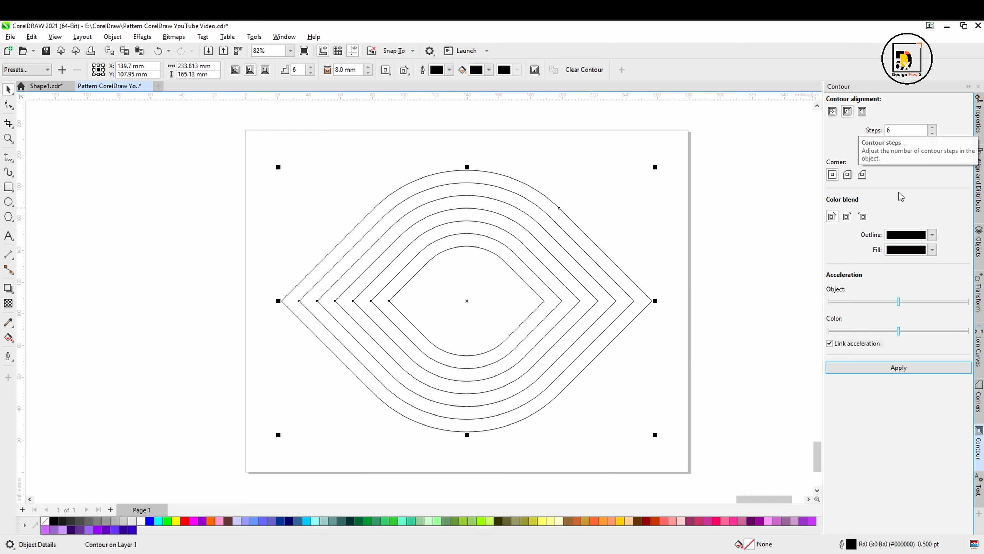
{"action": "left_click", "coordinate": [933, 142]}
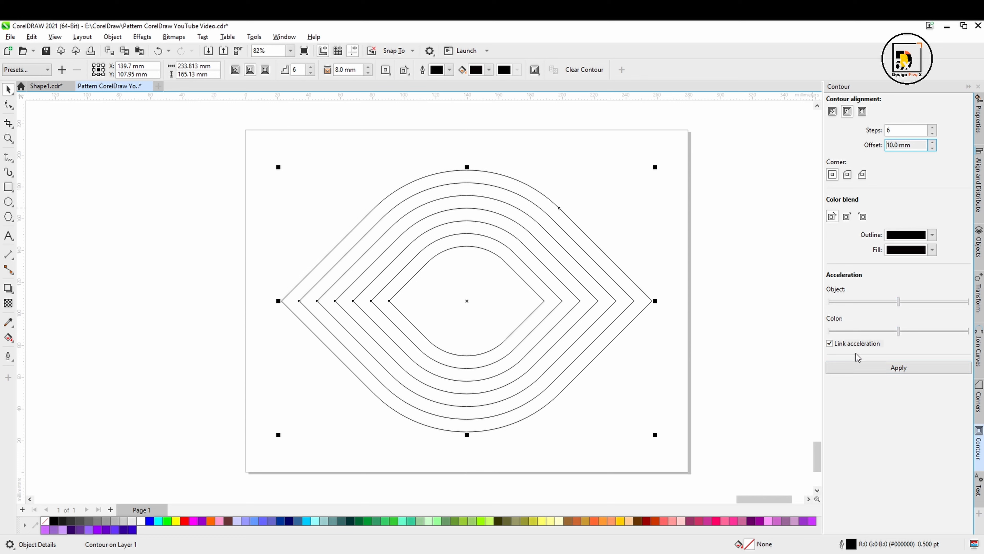
{"action": "left_click", "coordinate": [861, 371]}
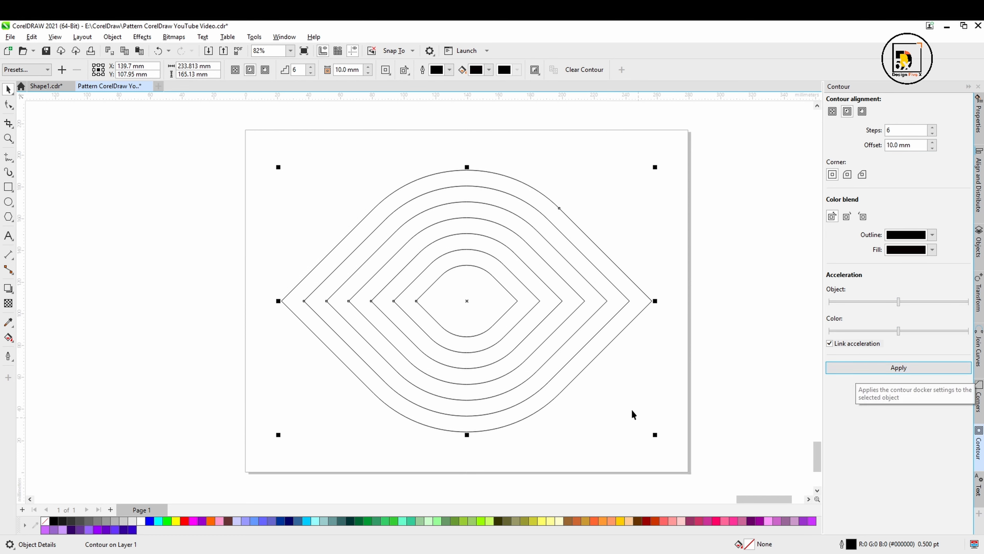
{"action": "left_click", "coordinate": [629, 383]}
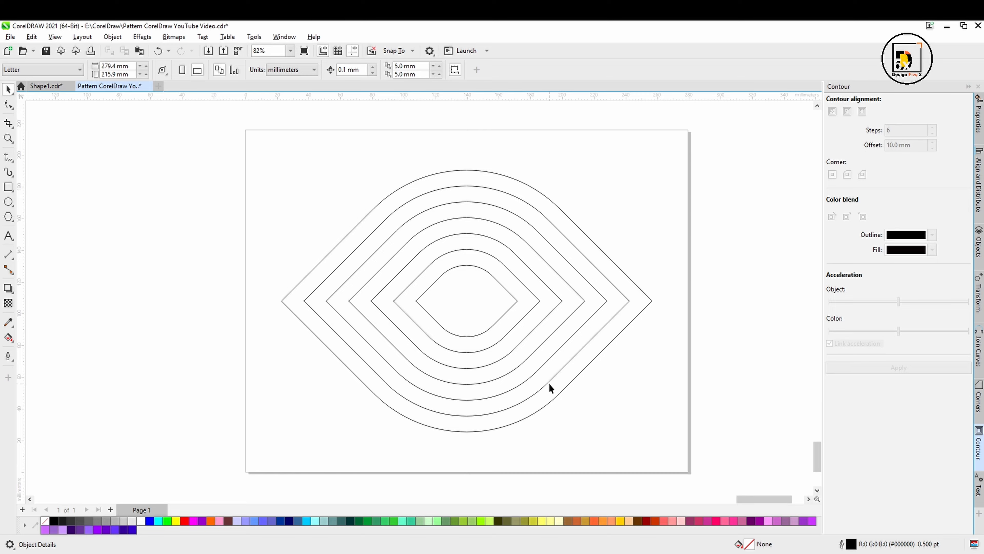
- Break the contour apart from the outer shape and ungroup all the inner outlines
{"action": "right_click", "coordinate": [539, 346]}
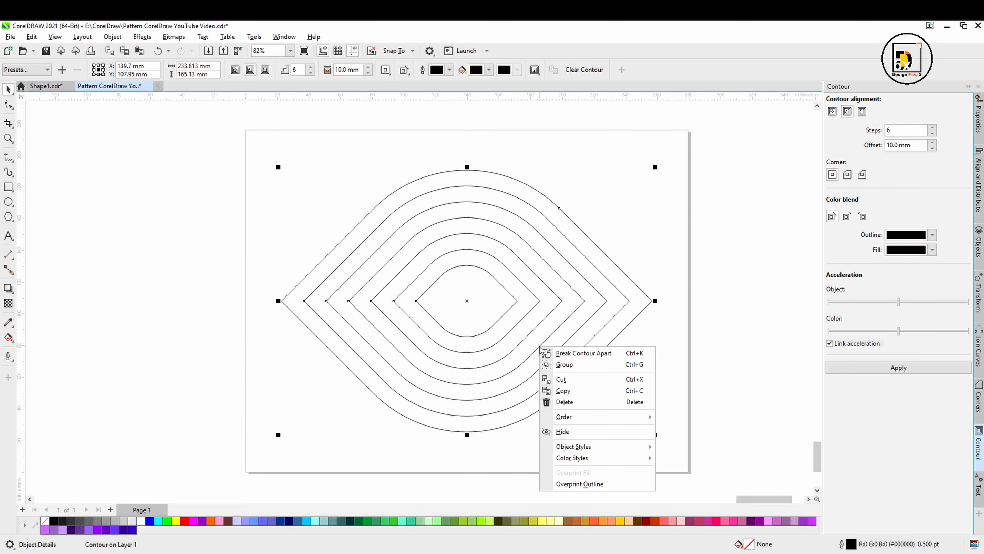
{"action": "left_click", "coordinate": [595, 354]}
{"action": "left_click", "coordinate": [620, 412]}
{"action": "right_click", "coordinate": [578, 335]}
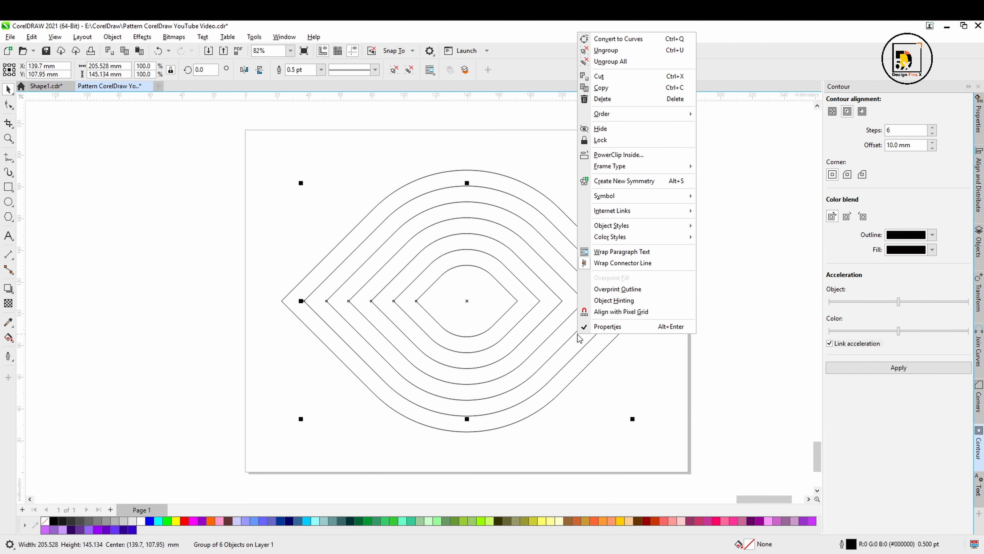
{"action": "left_click", "coordinate": [642, 62]}
{"action": "left_click", "coordinate": [665, 282]}
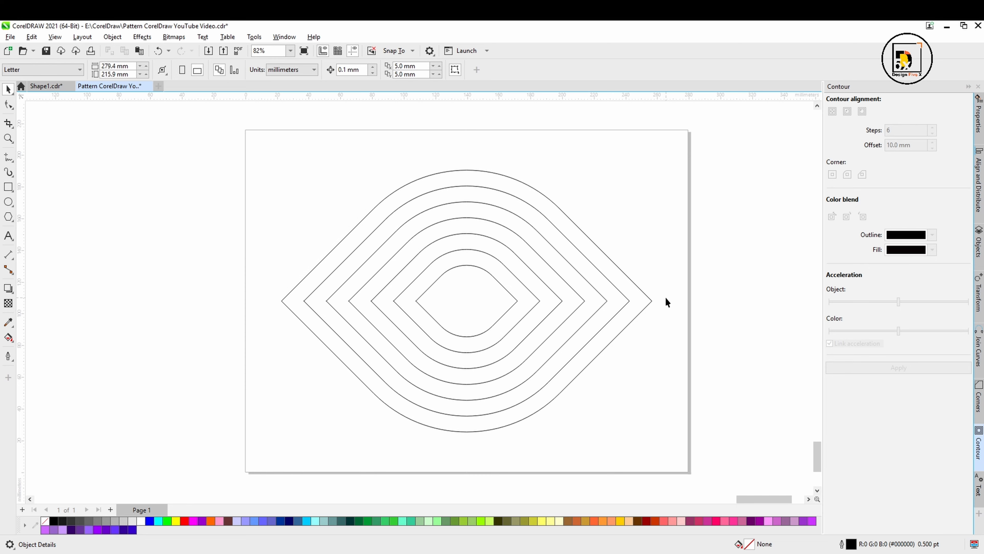
- Activate the Freehand tool and make sure snapping to objects is enabled
{"action": "left_click", "coordinate": [8, 162]}
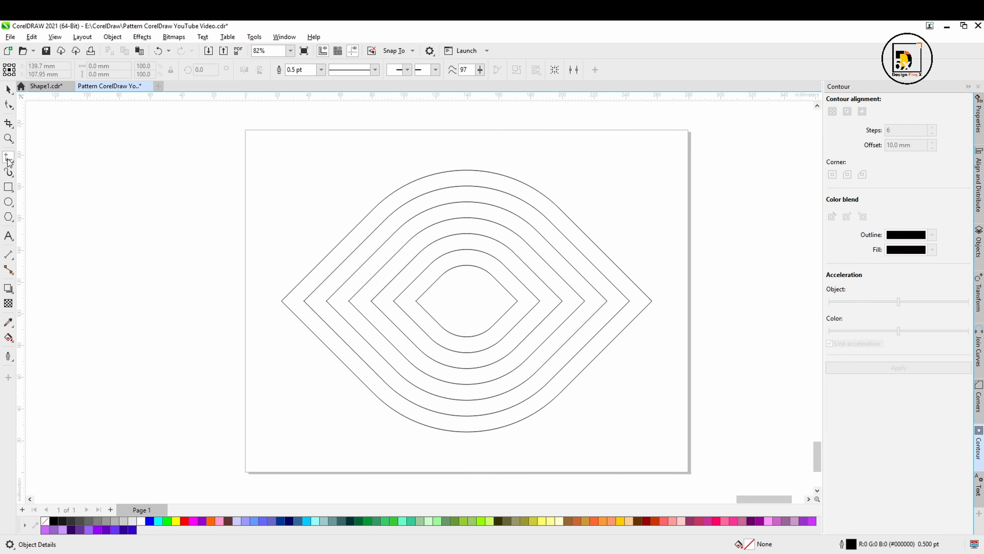
{"action": "left_click", "coordinate": [12, 160]}
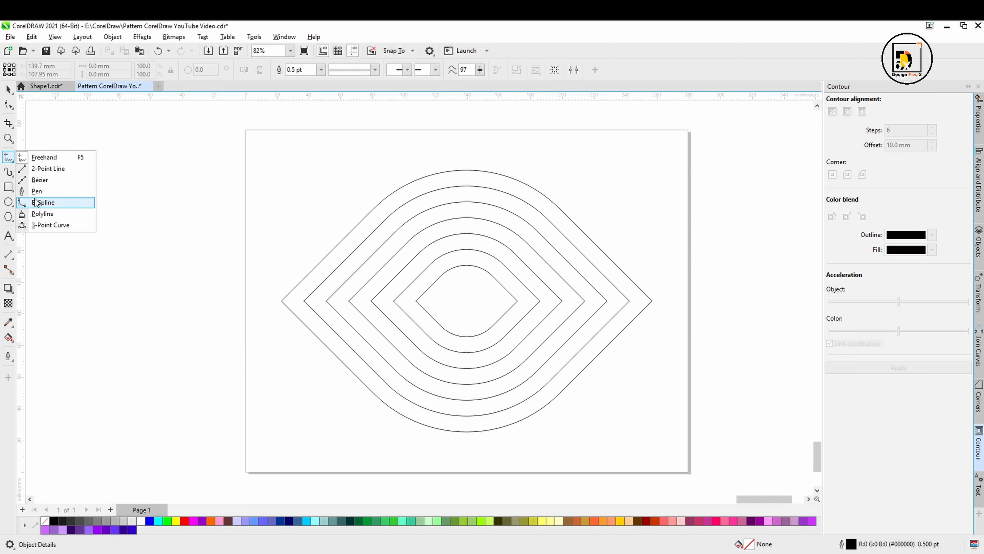
{"action": "left_click", "coordinate": [35, 157]}
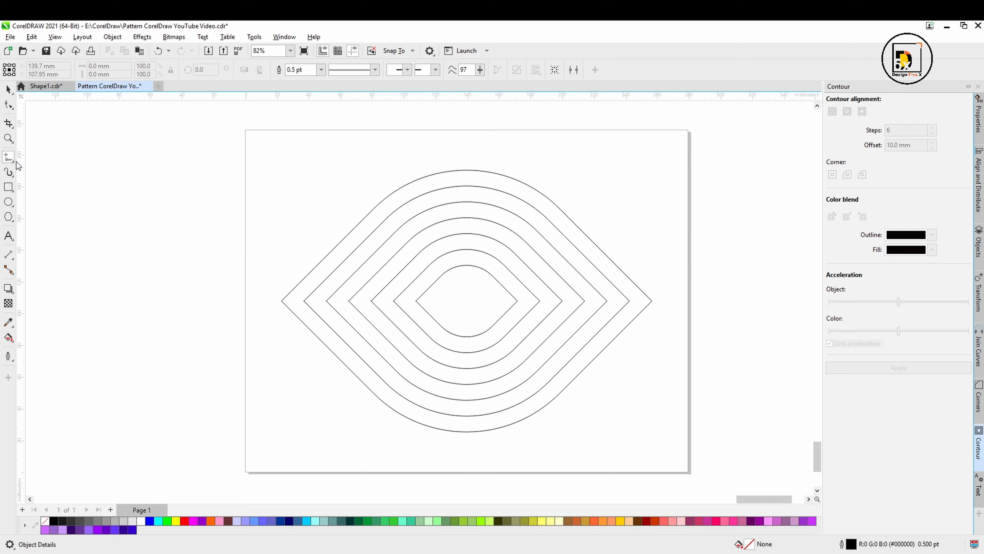
{"action": "left_click", "coordinate": [516, 300]}
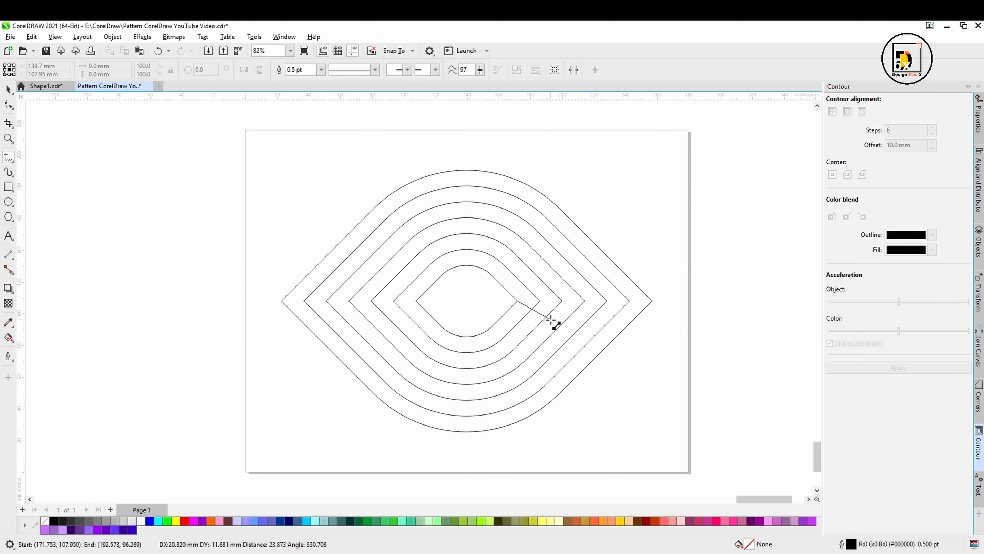
{"action": "scroll", "coordinate": [522, 308], "scroll_direction": "up", "scroll_amount": 4}
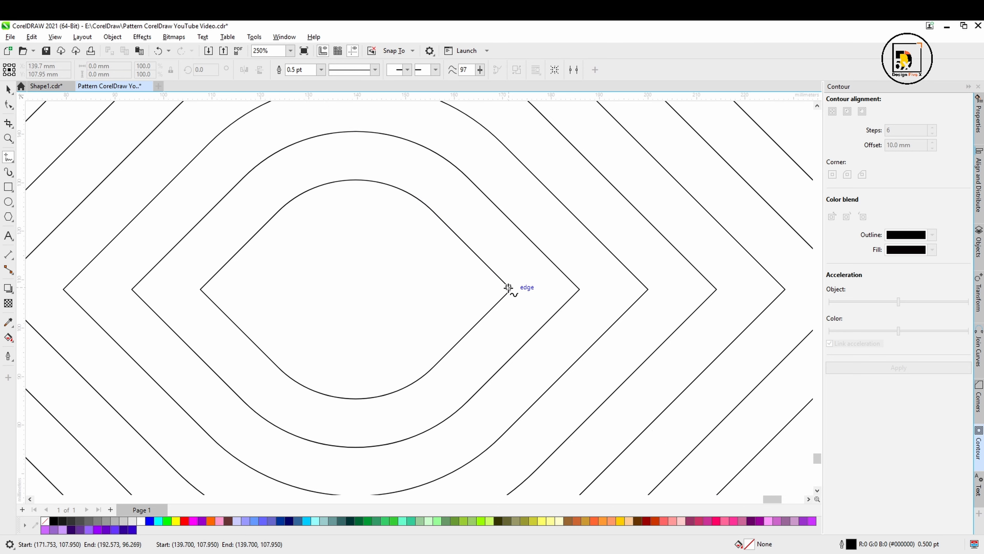
{"action": "left_click", "coordinate": [412, 54]}
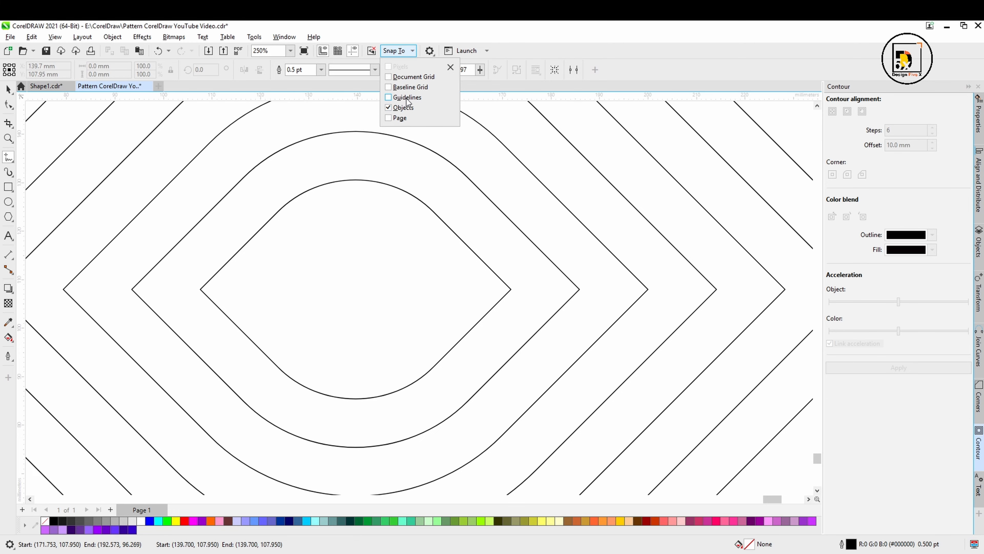
{"action": "left_click", "coordinate": [394, 100]}
{"action": "left_click", "coordinate": [450, 68]}
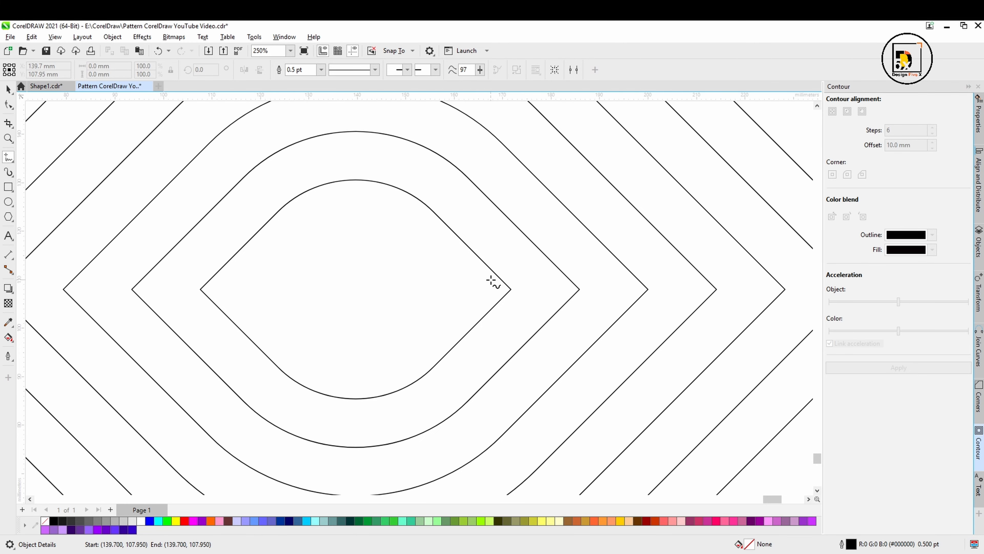
- Draw two diagonal lines down-right from the right corner nodes of the two innermost outlines, spanning about 62.9 mm and 55.9 mm each way
{"action": "scroll", "coordinate": [516, 294], "scroll_direction": "down", "scroll_amount": 1}
{"action": "scroll", "coordinate": [516, 292], "scroll_direction": "down", "scroll_amount": 2}
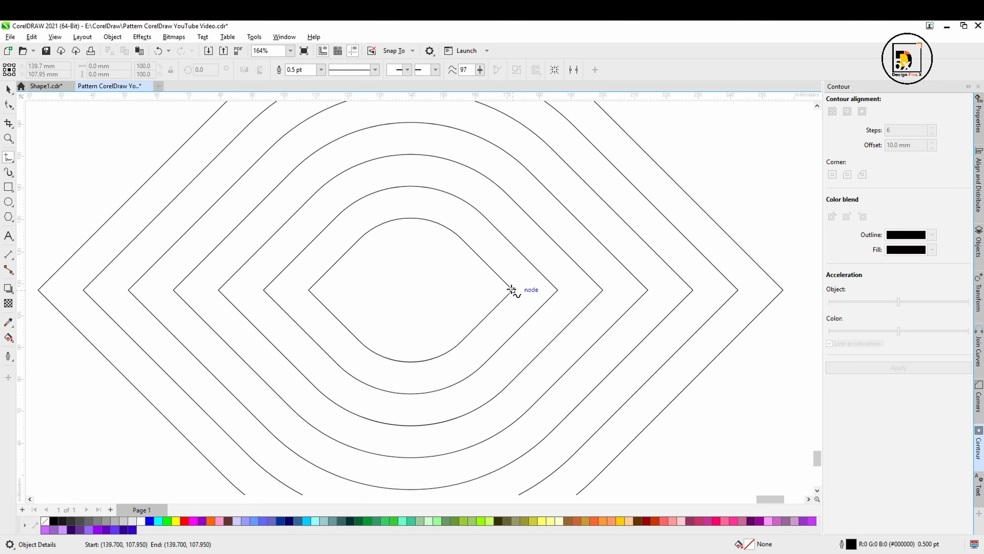
{"action": "scroll", "coordinate": [515, 291], "scroll_direction": "down", "scroll_amount": 1}
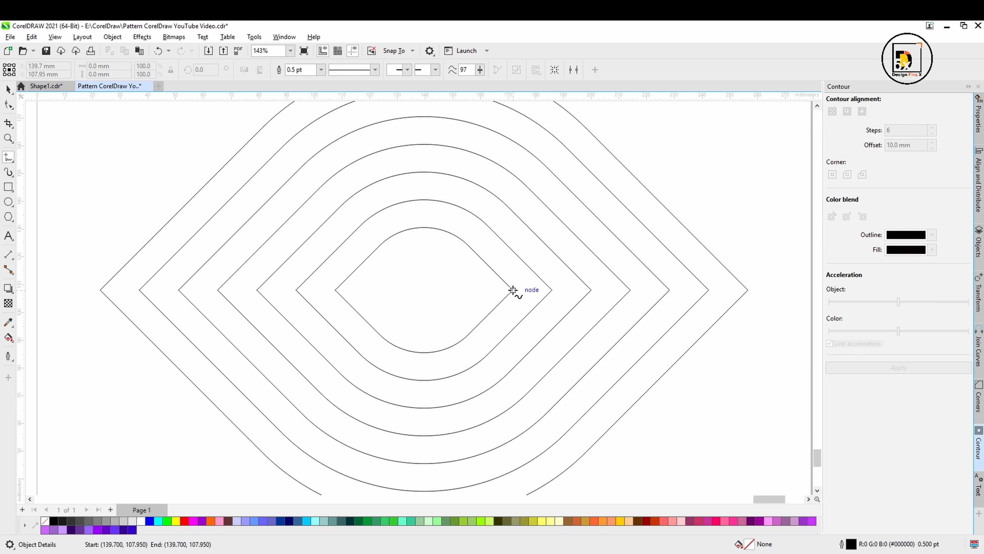
{"action": "left_click", "coordinate": [513, 289]}
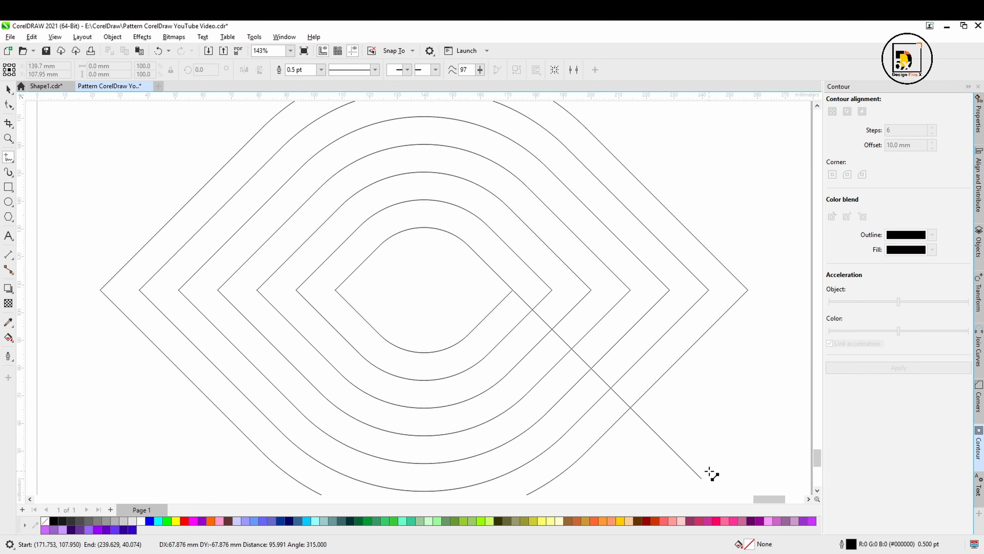
{"action": "left_click", "coordinate": [691, 461]}
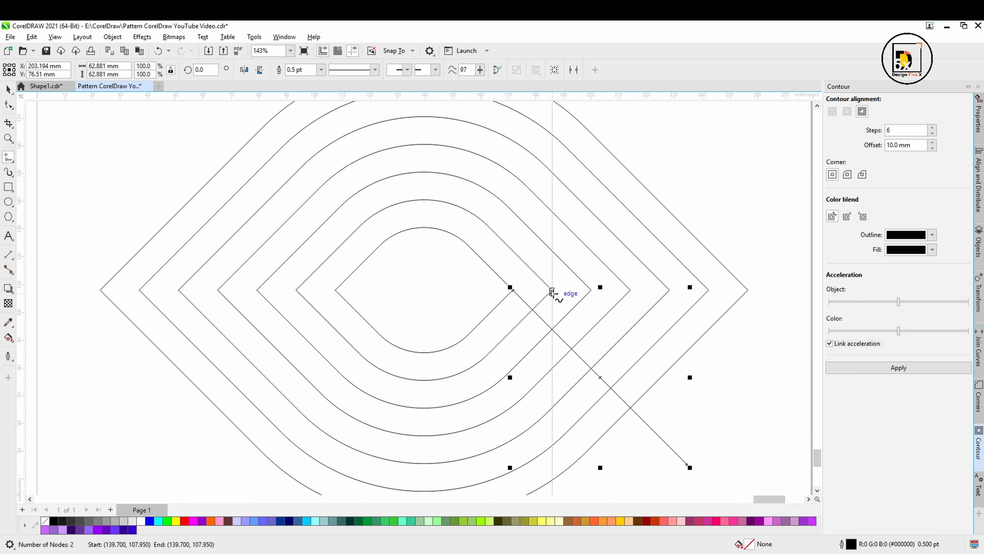
{"action": "left_click", "coordinate": [551, 290]}
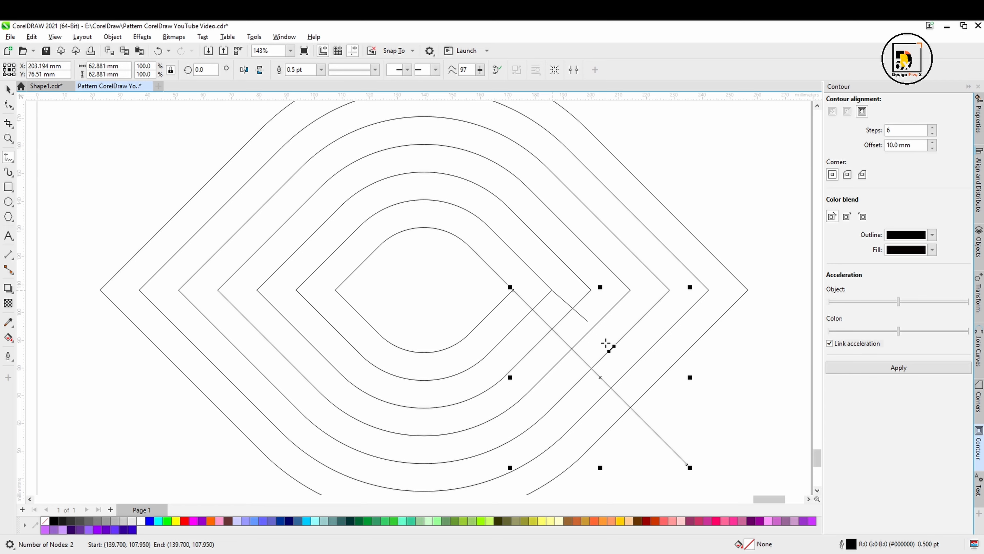
{"action": "left_click", "coordinate": [710, 445]}
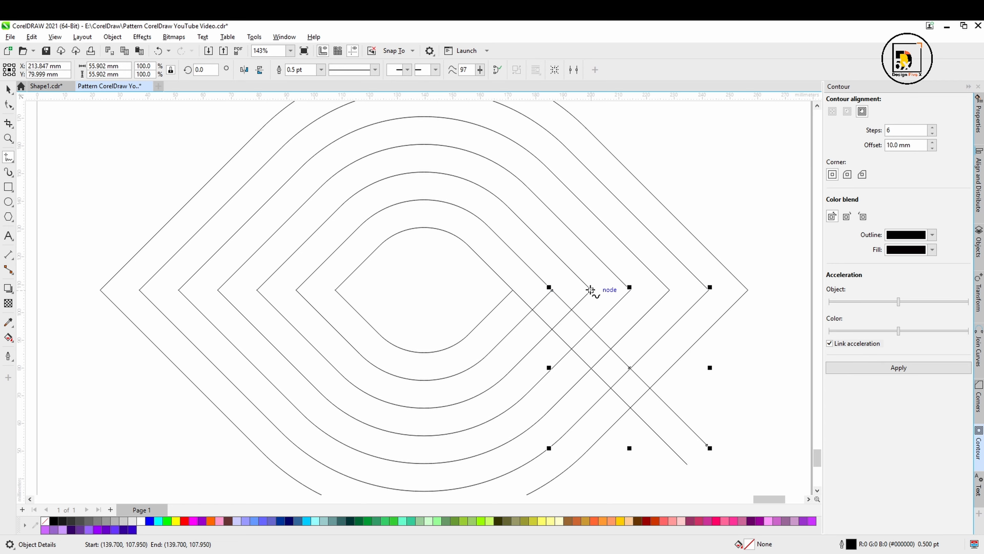
- Draw parallel 45° lines down-right from the right corners of the next four outlines, spanning about 46.6, 39.8, 34.6 and 28 mm each way
{"action": "left_click", "coordinate": [591, 290]}
{"action": "left_click", "coordinate": [721, 419]}
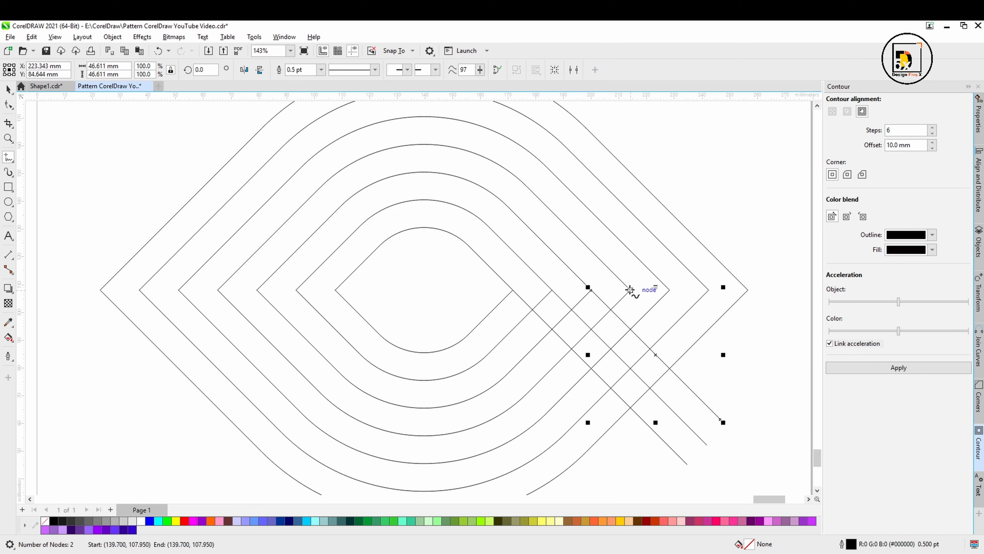
{"action": "left_click", "coordinate": [629, 289]}
{"action": "left_click", "coordinate": [741, 401]}
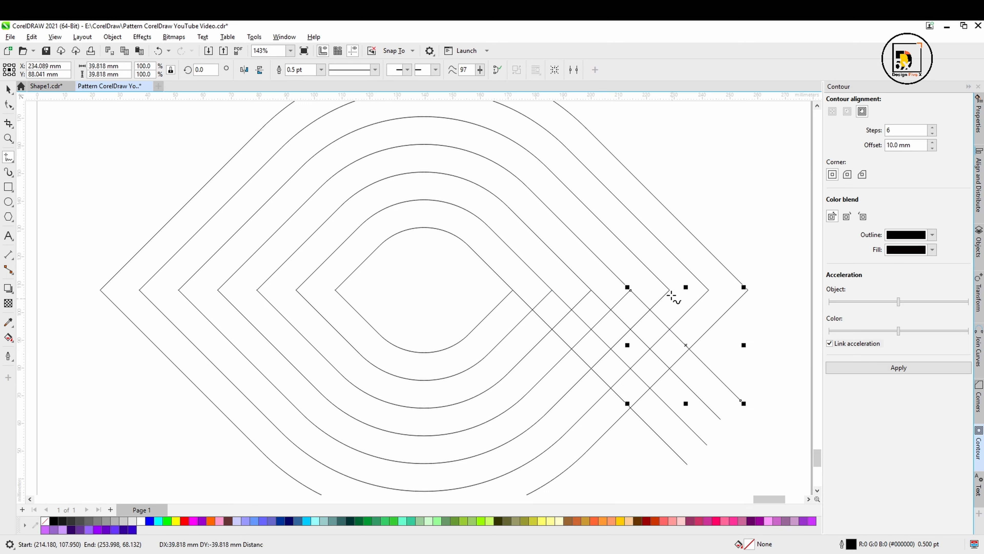
{"action": "left_click", "coordinate": [669, 291]}
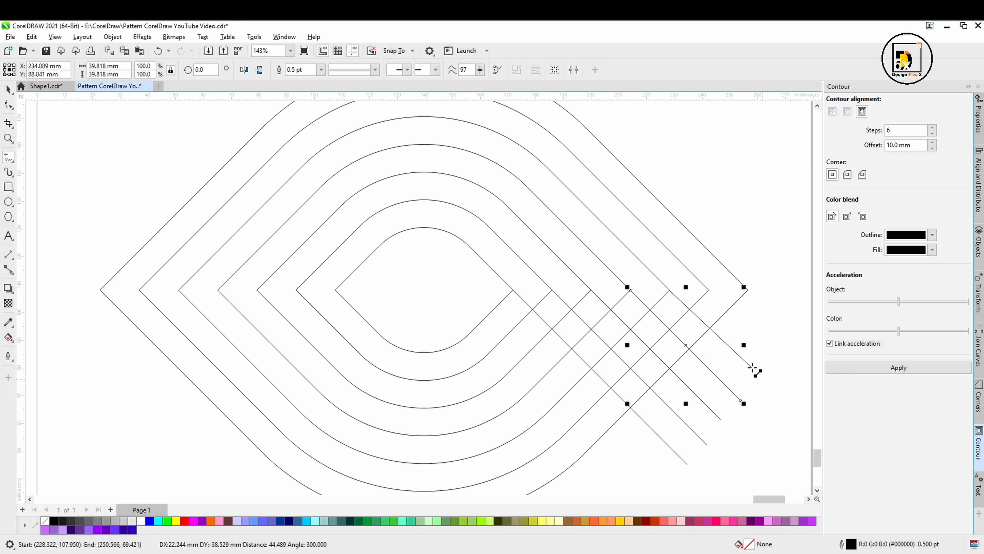
{"action": "left_click", "coordinate": [766, 387]}
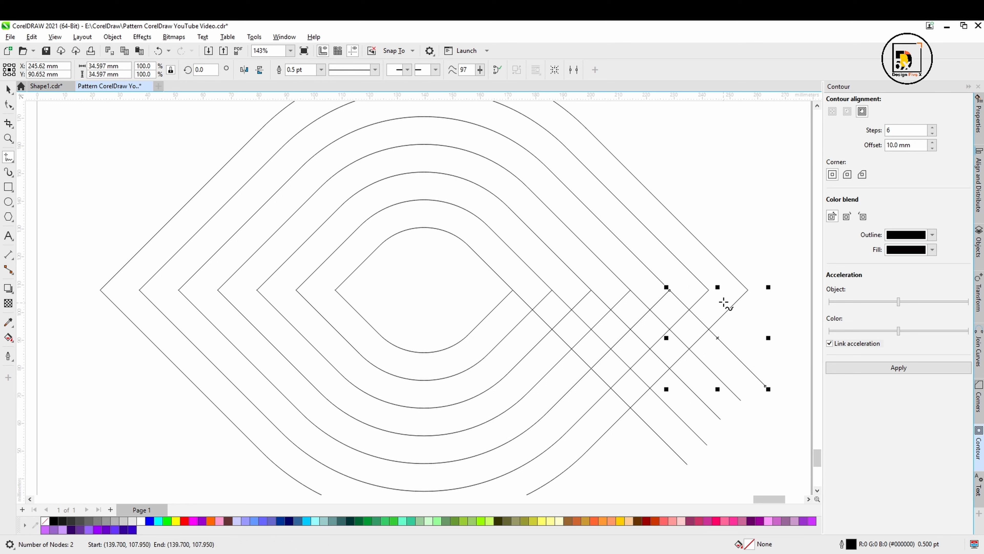
{"action": "left_click_drag", "start_coordinate": [709, 290], "coordinate": [787, 369]}
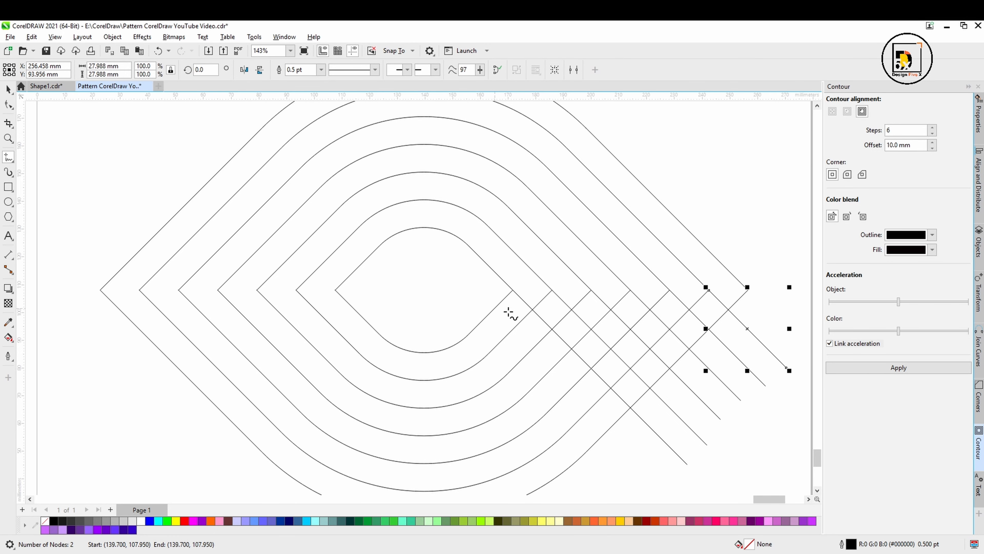
- Draw another parallel diagonal from the lower-right edge of the innermost outline, spanning about 60.5 mm each way
{"action": "scroll", "coordinate": [540, 315], "scroll_direction": "up", "scroll_amount": 2}
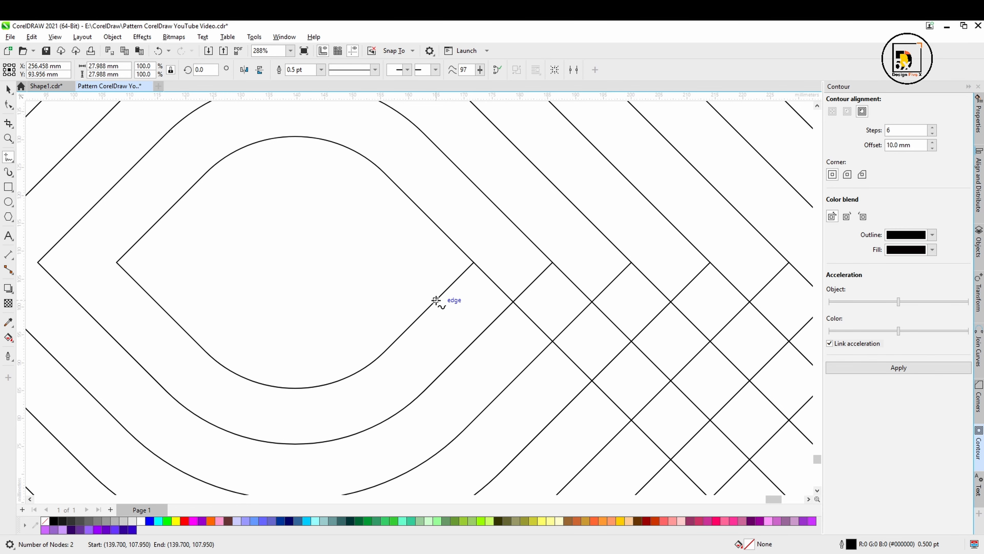
{"action": "scroll", "coordinate": [436, 300], "scroll_direction": "down", "scroll_amount": 2}
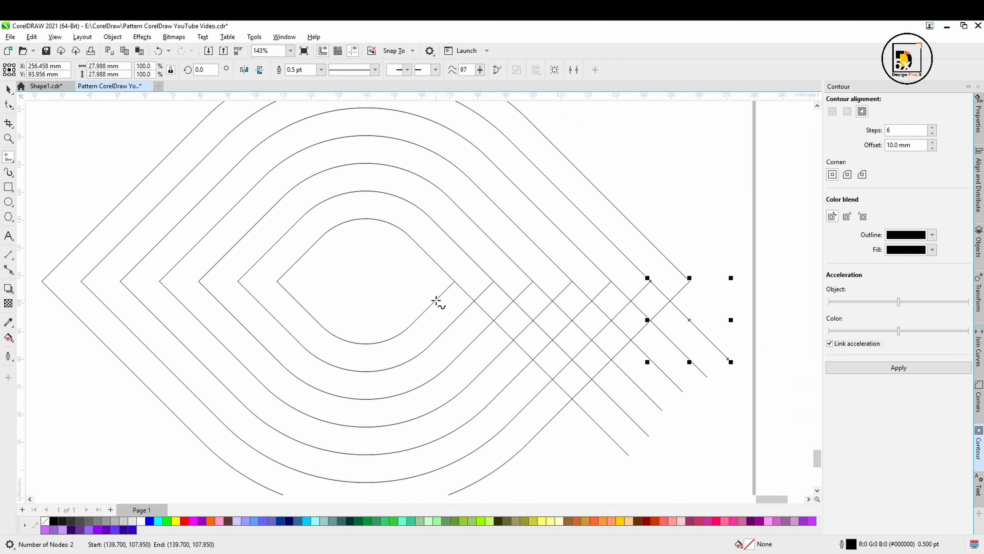
{"action": "mouse_move", "coordinate": [436, 301]}
{"action": "left_mouse_down"}
{"action": "mouse_move", "coordinate": [475, 359]}
{"action": "mouse_move", "coordinate": [608, 468]}
{"action": "left_mouse_up"}
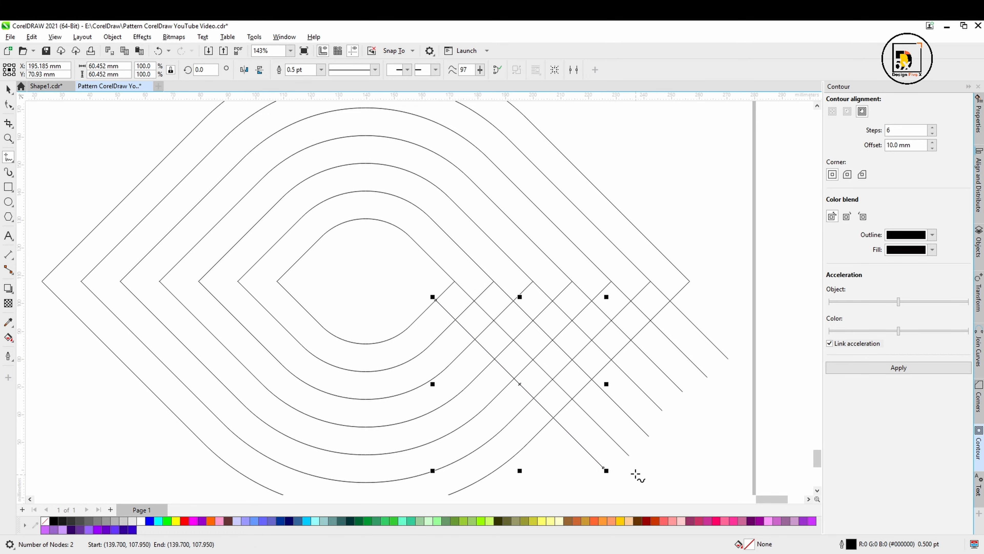
{"action": "scroll", "coordinate": [521, 370], "scroll_direction": "up", "scroll_amount": 3}
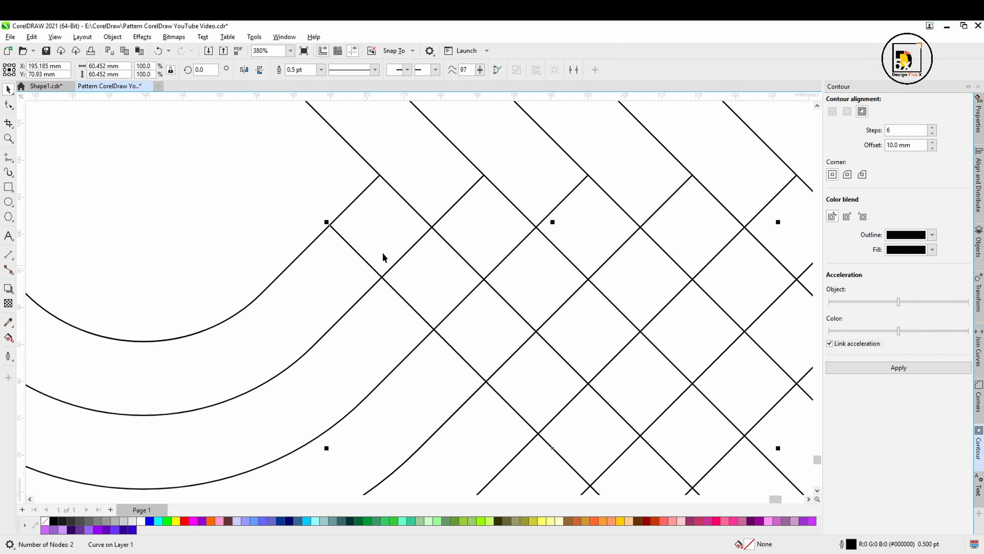
{"action": "scroll", "coordinate": [394, 250], "scroll_direction": "down", "scroll_amount": 6}
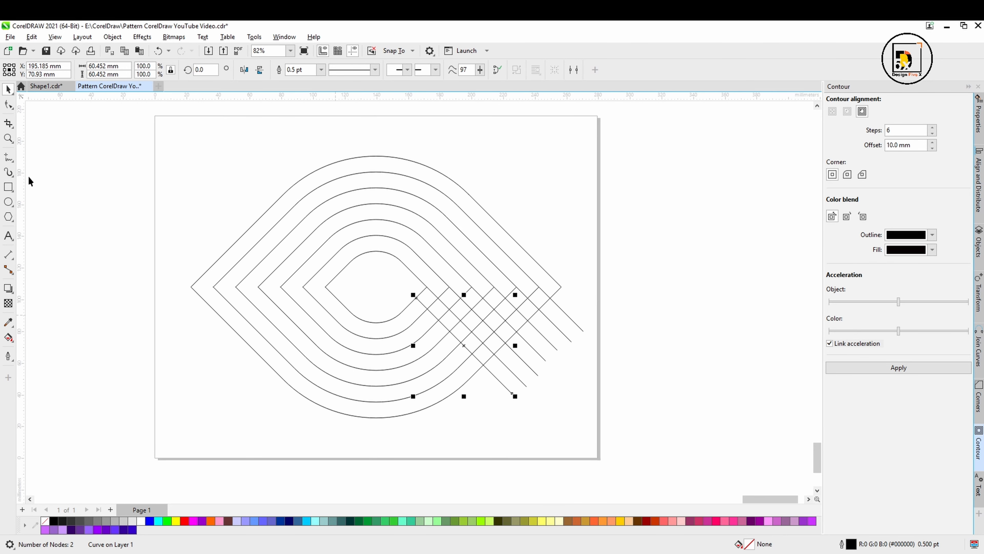
- Activate the Virtual Segment Delete tool with no object selected
{"action": "left_click", "coordinate": [14, 126]}
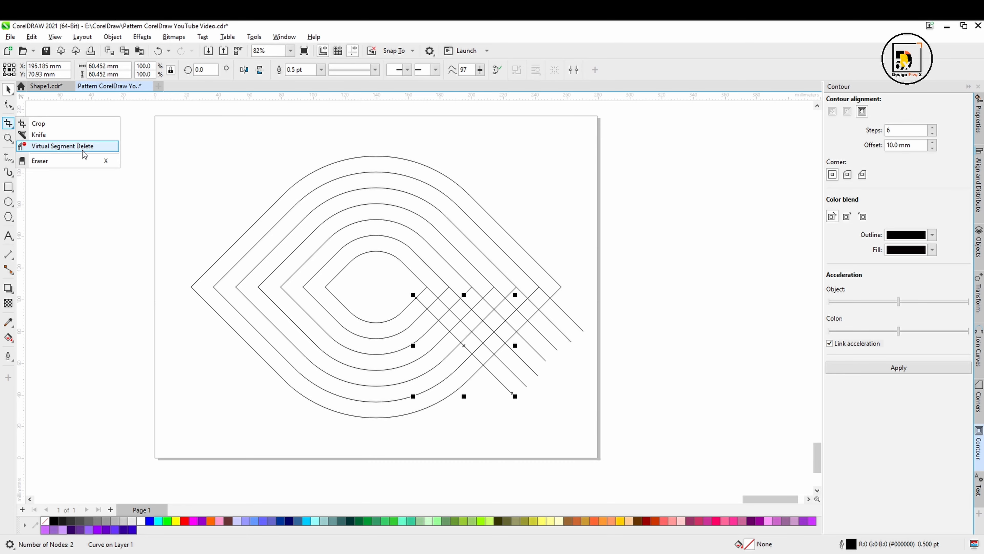
{"action": "left_click", "coordinate": [89, 149]}
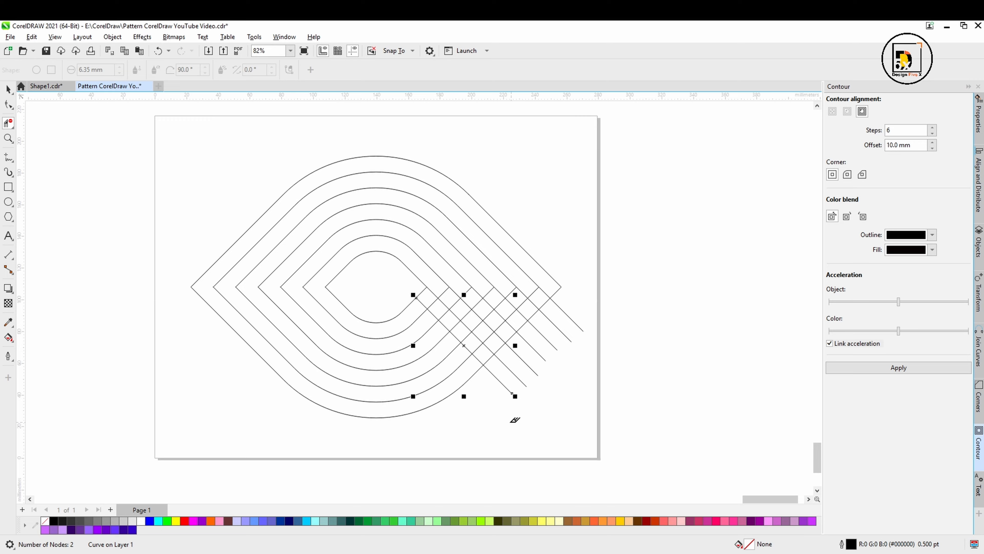
{"action": "left_click", "coordinate": [8, 89]}
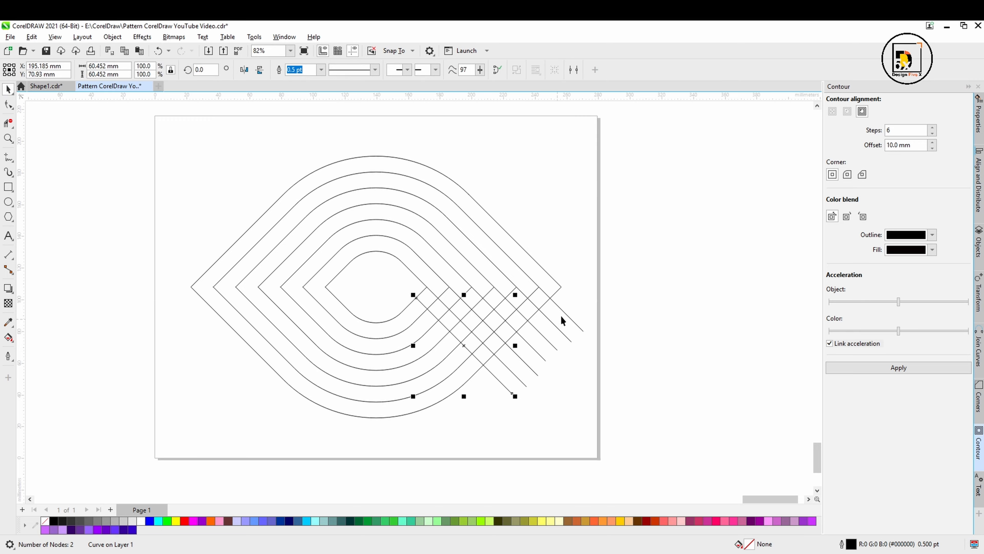
{"action": "left_click", "coordinate": [613, 357]}
{"action": "left_click", "coordinate": [8, 123]}
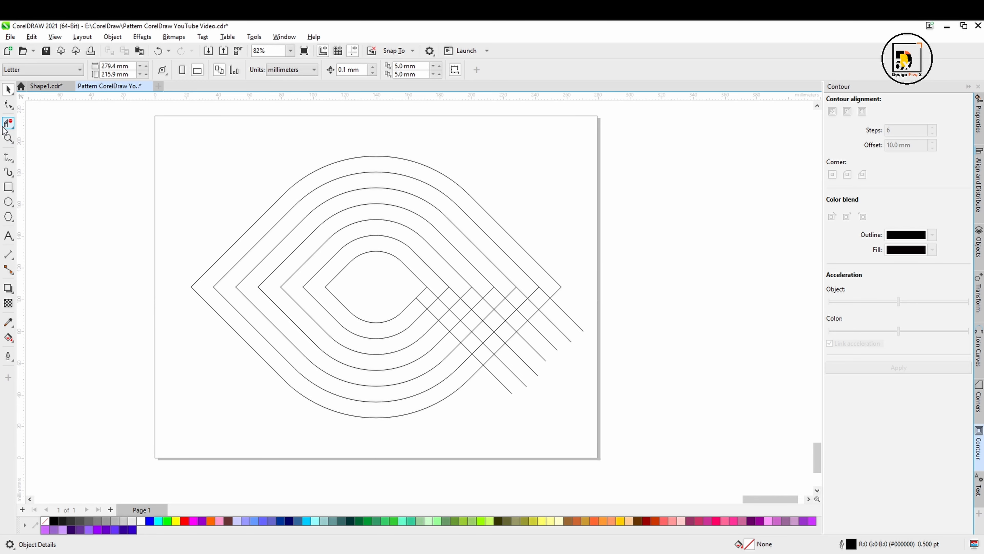
- Try to delete all contour segments crossing the band of diagonal lines, including those of the outermost outline
{"action": "scroll", "coordinate": [461, 331], "scroll_direction": "up", "scroll_amount": 2}
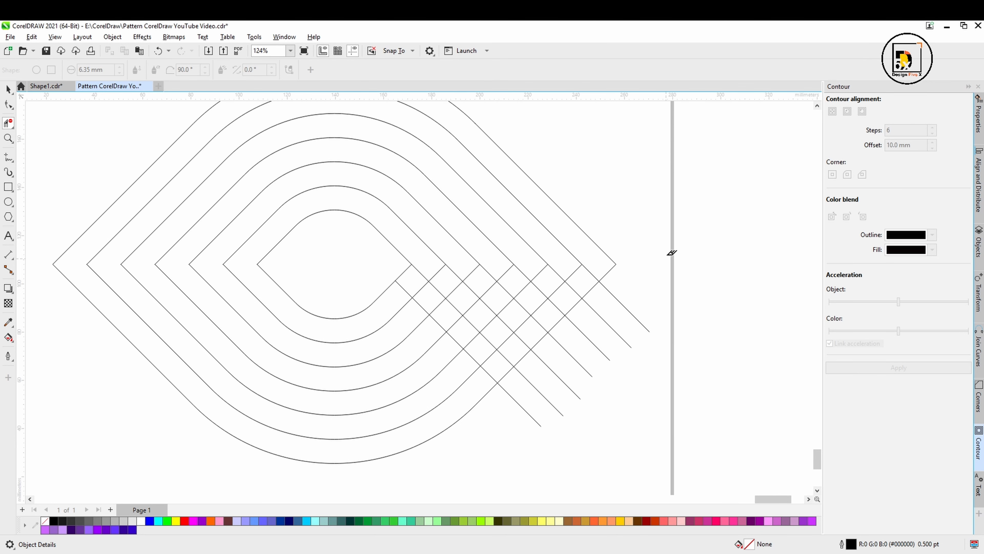
{"action": "left_click_drag", "start_coordinate": [635, 175], "coordinate": [692, 227]}
{"action": "scroll", "coordinate": [615, 308], "scroll_direction": "down", "scroll_amount": 1}
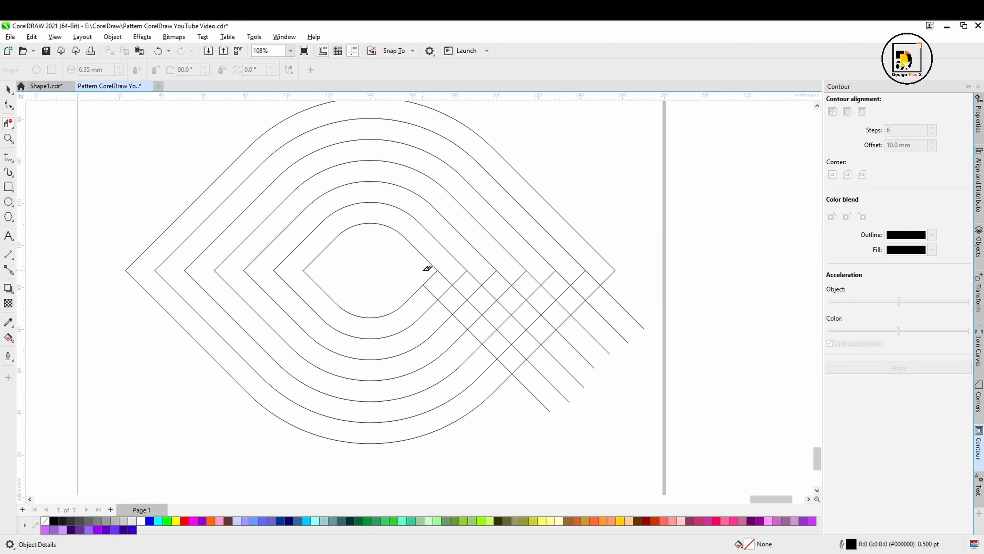
{"action": "left_click_drag", "start_coordinate": [423, 271], "coordinate": [529, 376]}
{"action": "left_click_drag", "start_coordinate": [453, 270], "coordinate": [552, 367]}
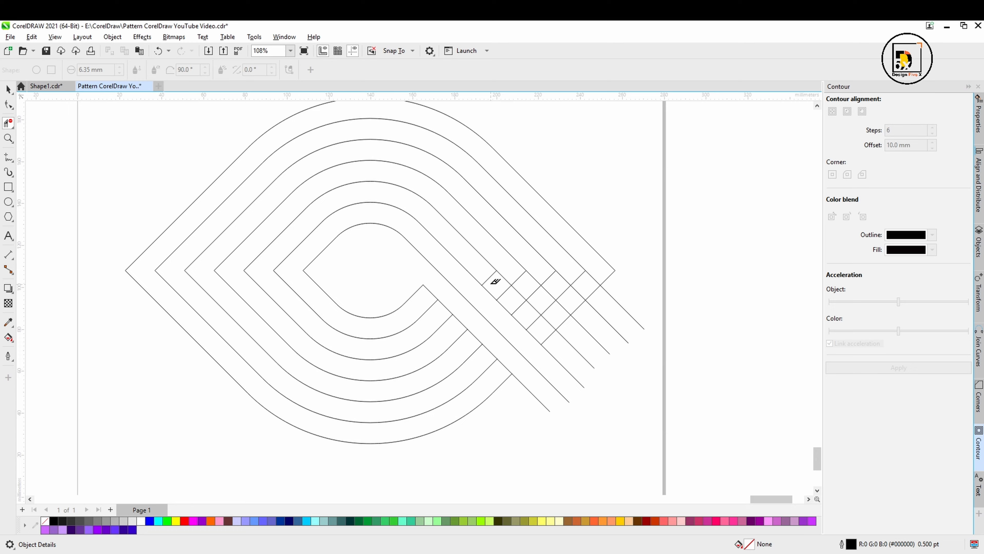
{"action": "left_click_drag", "start_coordinate": [473, 258], "coordinate": [559, 343]}
{"action": "left_click_drag", "start_coordinate": [511, 265], "coordinate": [532, 288]}
{"action": "left_click_drag", "start_coordinate": [568, 321], "coordinate": [577, 328]}
{"action": "mouse_move", "coordinate": [544, 267]}
{"action": "left_mouse_down"}
{"action": "mouse_move", "coordinate": [592, 321]}
{"action": "mouse_move", "coordinate": [601, 293]}
{"action": "left_mouse_up"}
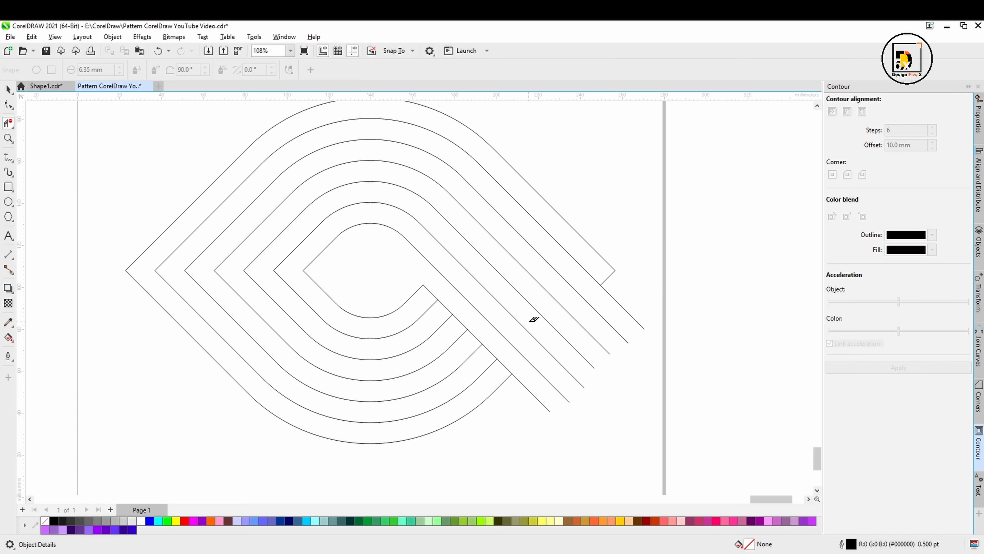
- Undo the segment deletions between the diagonal lines
{"action": "key", "text": "ctrl+z"}
{"action": "key", "text": "ctrl+z"}
{"action": "key", "text": "ctrl+z"}
{"action": "key", "text": "ctrl+z"}
{"action": "key", "text": "ctrl+z"}
{"action": "key", "text": "ctrl+z"}
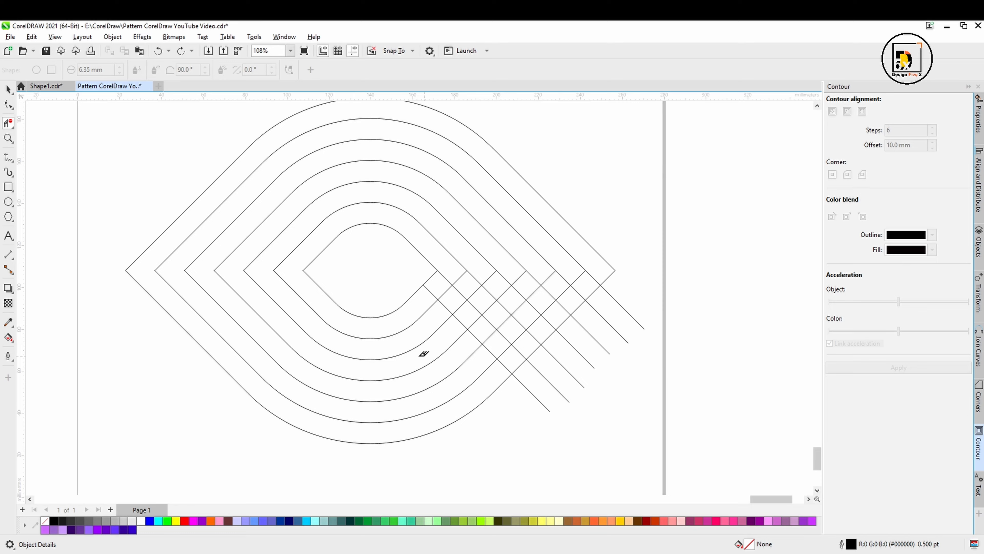
- Delete the inner contours' segments crossing the diagonal lines, keeping the outermost outline's lower-right edge
{"action": "mouse_move", "coordinate": [423, 272]}
{"action": "left_mouse_down"}
{"action": "mouse_move", "coordinate": [524, 365]}
{"action": "mouse_move", "coordinate": [515, 352]}
{"action": "left_mouse_up"}
{"action": "left_click_drag", "start_coordinate": [448, 287], "coordinate": [511, 351]}
{"action": "left_click_drag", "start_coordinate": [463, 272], "coordinate": [531, 344]}
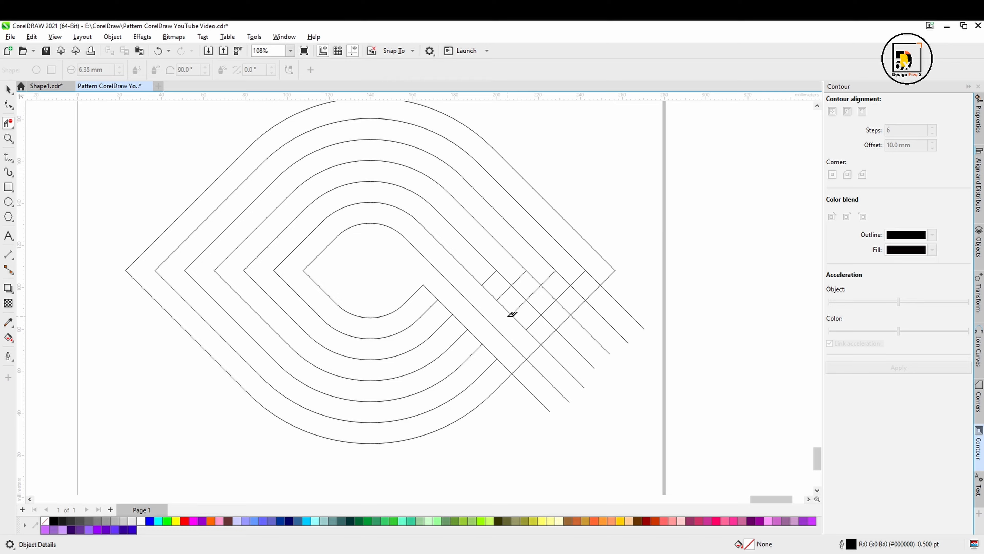
{"action": "mouse_move", "coordinate": [485, 277]}
{"action": "left_mouse_down"}
{"action": "mouse_move", "coordinate": [544, 330]}
{"action": "mouse_move", "coordinate": [559, 291]}
{"action": "left_mouse_up"}
{"action": "left_click", "coordinate": [580, 277]}
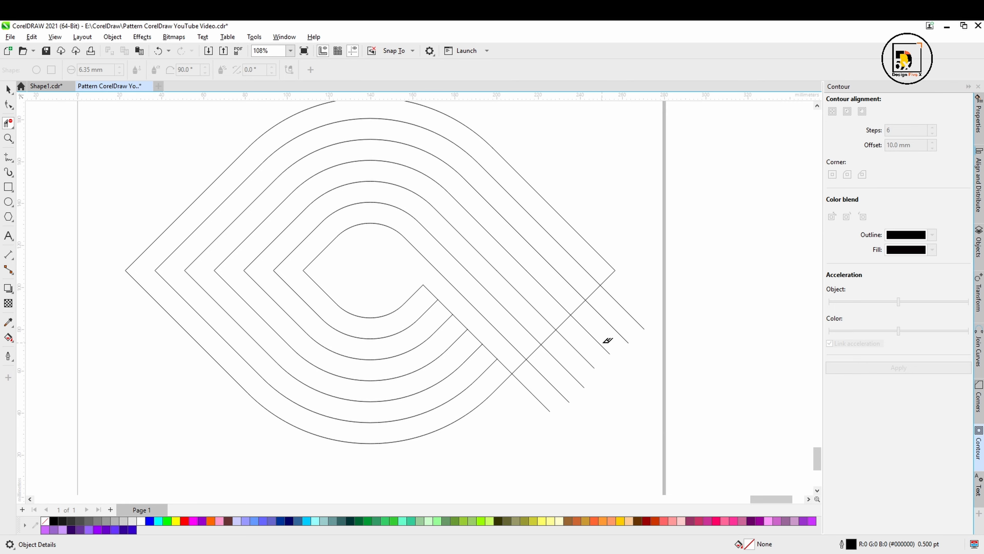
- Draw three 45-degree lines outward to the upper left from the left corner nodes of the three innermost contours
{"action": "left_click", "coordinate": [8, 90]}
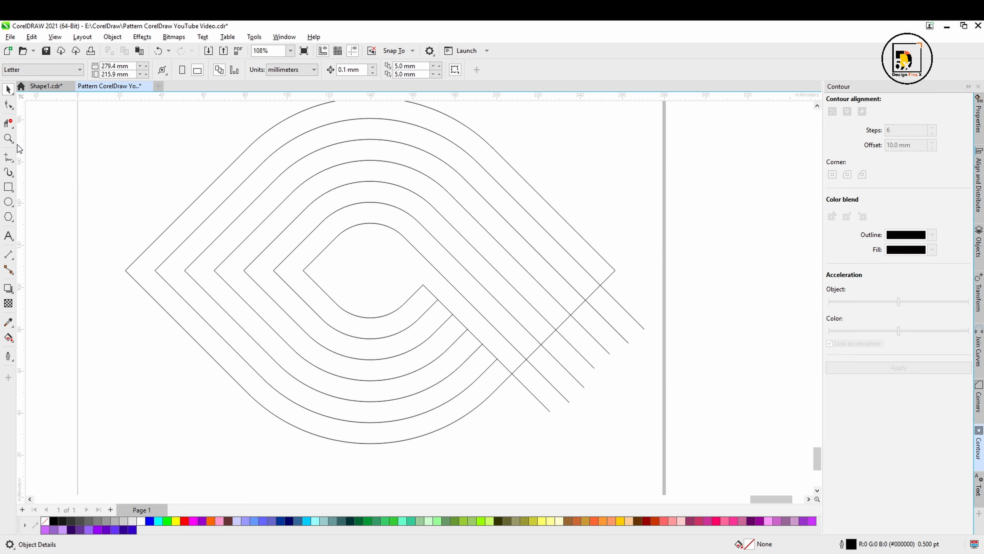
{"action": "left_click", "coordinate": [8, 157]}
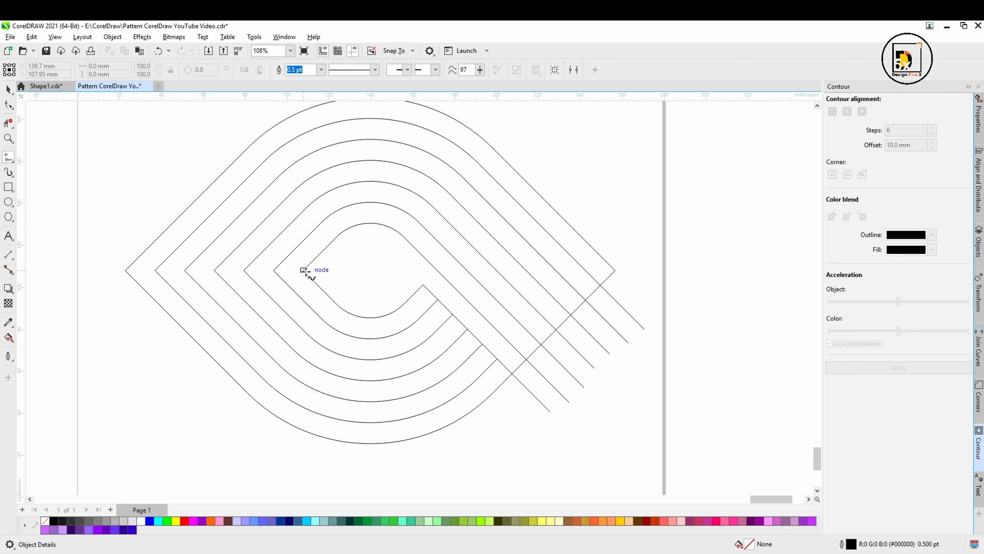
{"action": "scroll", "coordinate": [466, 341], "scroll_direction": "down", "scroll_amount": 3}
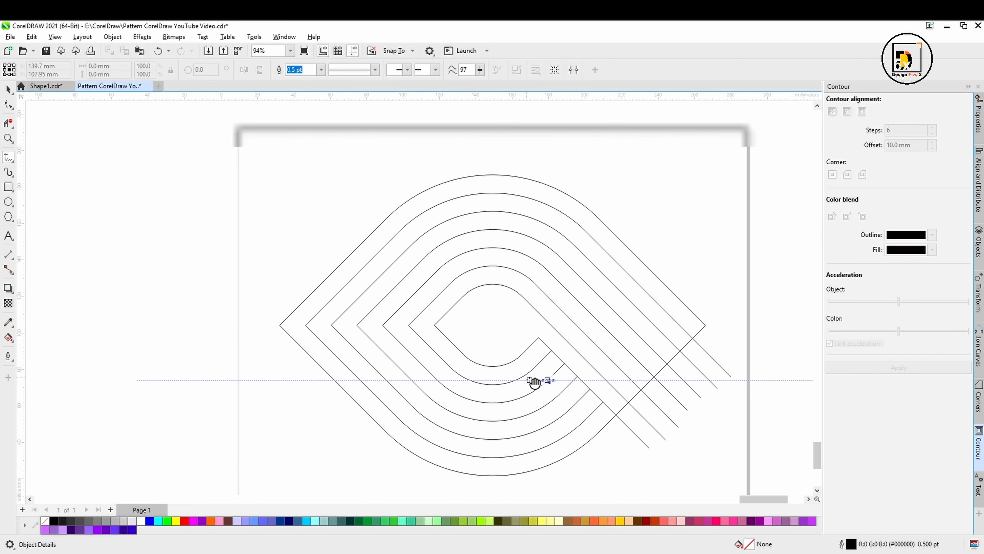
{"action": "left_click_drag", "start_coordinate": [511, 363], "coordinate": [494, 343]}
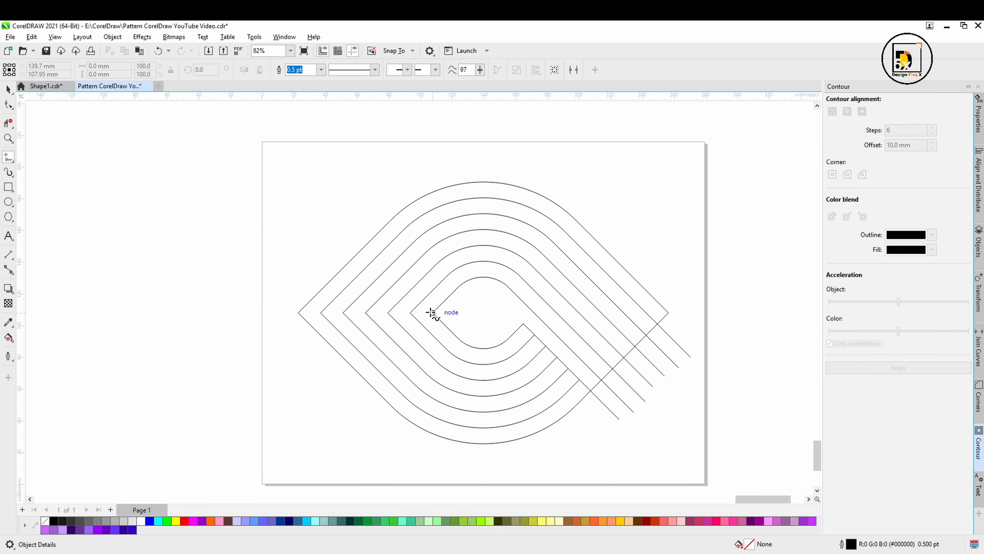
{"action": "left_click_drag", "start_coordinate": [433, 313], "coordinate": [340, 221]}
{"action": "left_click_drag", "start_coordinate": [410, 313], "coordinate": [323, 225]}
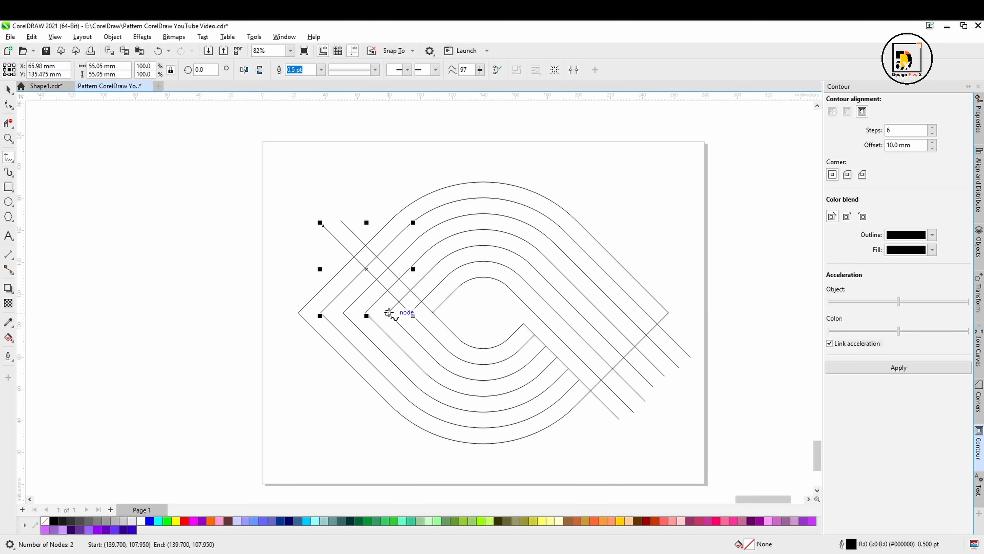
{"action": "mouse_move", "coordinate": [389, 313]}
{"action": "left_mouse_down"}
{"action": "mouse_move", "coordinate": [323, 258]}
{"action": "mouse_move", "coordinate": [310, 234]}
{"action": "left_mouse_up"}
- Draw 45-degree lines to the upper left from the next three contours' left corner nodes, spanning about 36, 26 and 20 mm horizontally
{"action": "scroll", "coordinate": [389, 314], "scroll_direction": "up", "scroll_amount": 7}
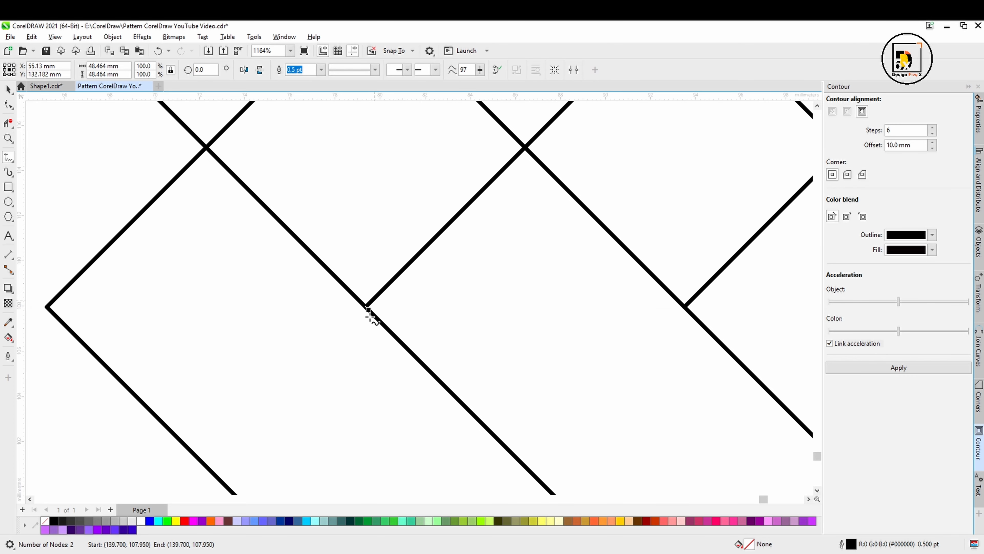
{"action": "scroll", "coordinate": [371, 315], "scroll_direction": "down", "scroll_amount": 4}
{"action": "scroll", "coordinate": [371, 315], "scroll_direction": "down", "scroll_amount": 3}
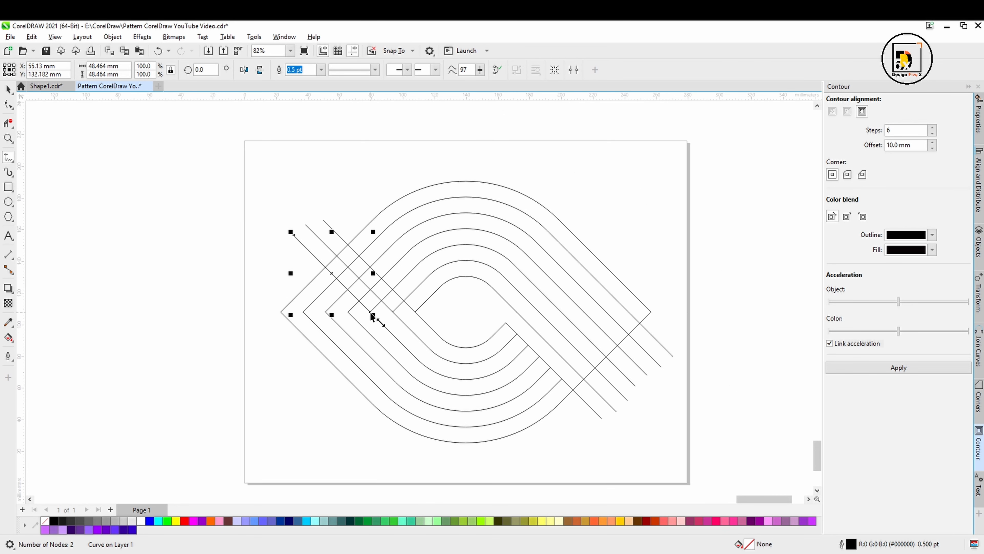
{"action": "scroll", "coordinate": [371, 315], "scroll_direction": "up", "scroll_amount": 2}
{"action": "scroll", "coordinate": [372, 323], "scroll_direction": "down", "scroll_amount": 2}
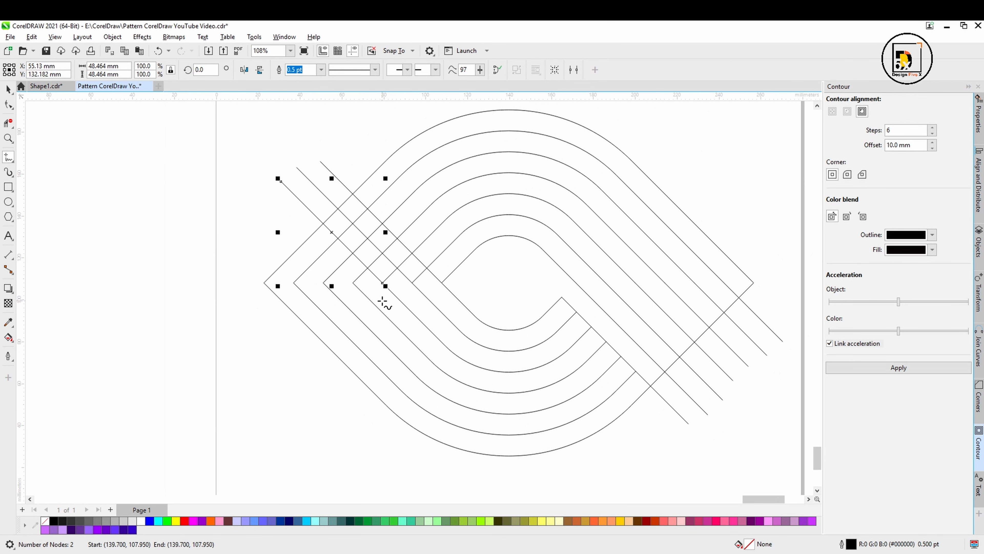
{"action": "scroll", "coordinate": [347, 335], "scroll_direction": "up", "scroll_amount": 1}
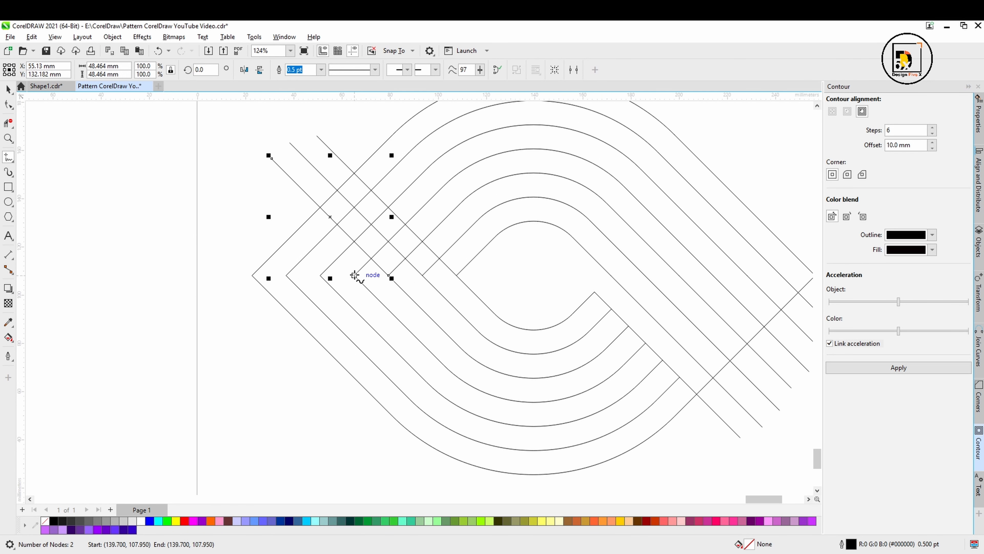
{"action": "left_click_drag", "start_coordinate": [355, 275], "coordinate": [269, 189]}
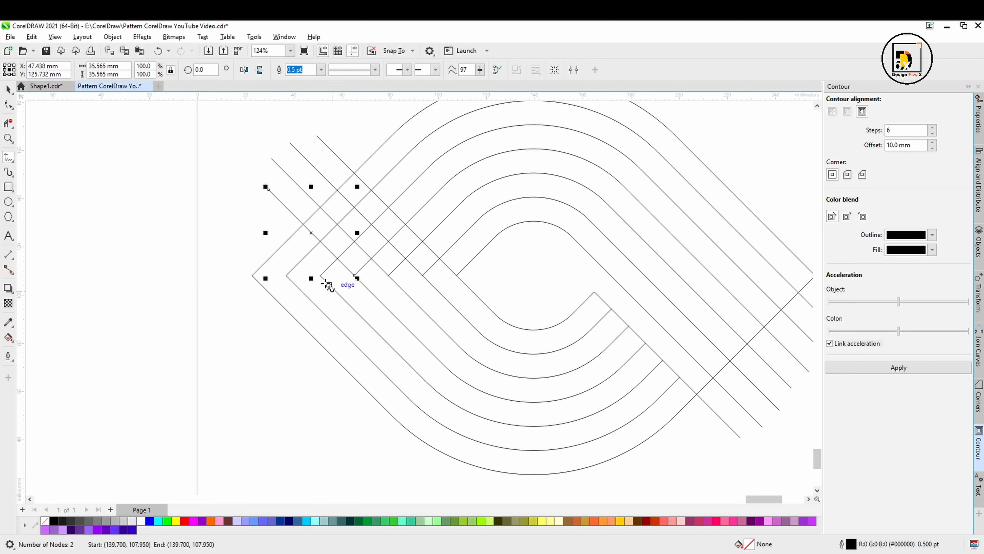
{"action": "left_click_drag", "start_coordinate": [320, 275], "coordinate": [256, 210]}
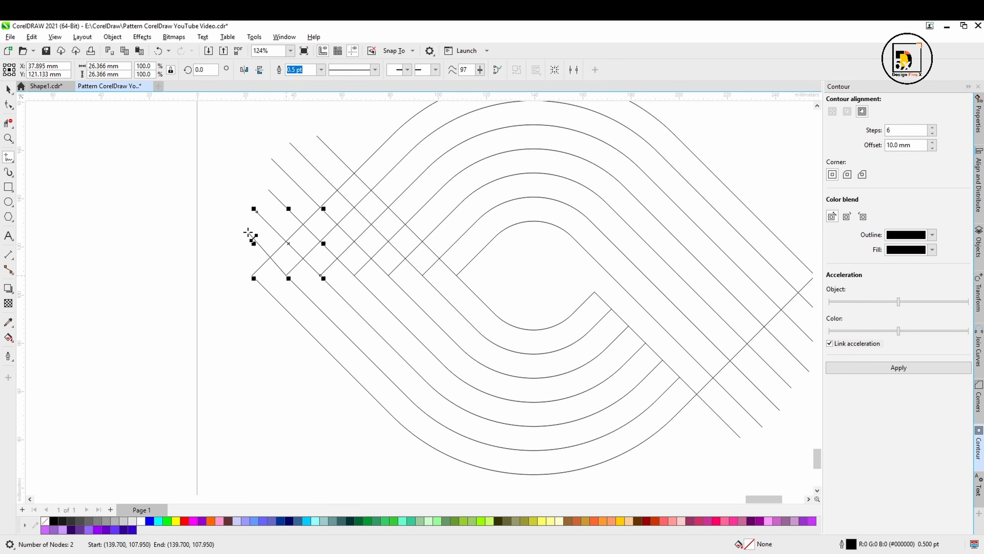
{"action": "left_click", "coordinate": [238, 226], "text": "ctrl"}
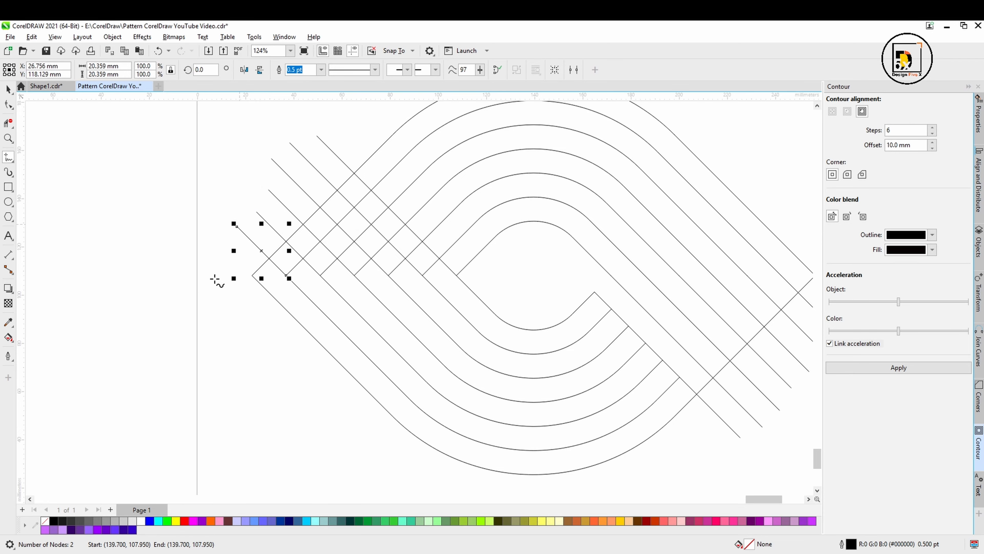
- Delete the inner contours' segments crossing the upper-left diagonals with Virtual Segment Delete, keeping the outermost outline, and clear the selection
{"action": "left_click", "coordinate": [7, 121]}
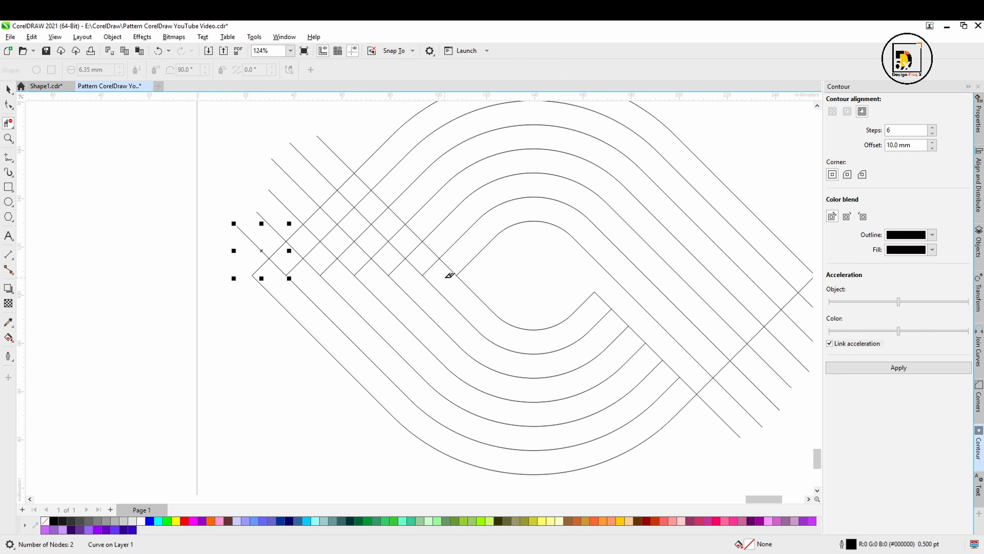
{"action": "left_click_drag", "start_coordinate": [445, 278], "coordinate": [356, 194]}
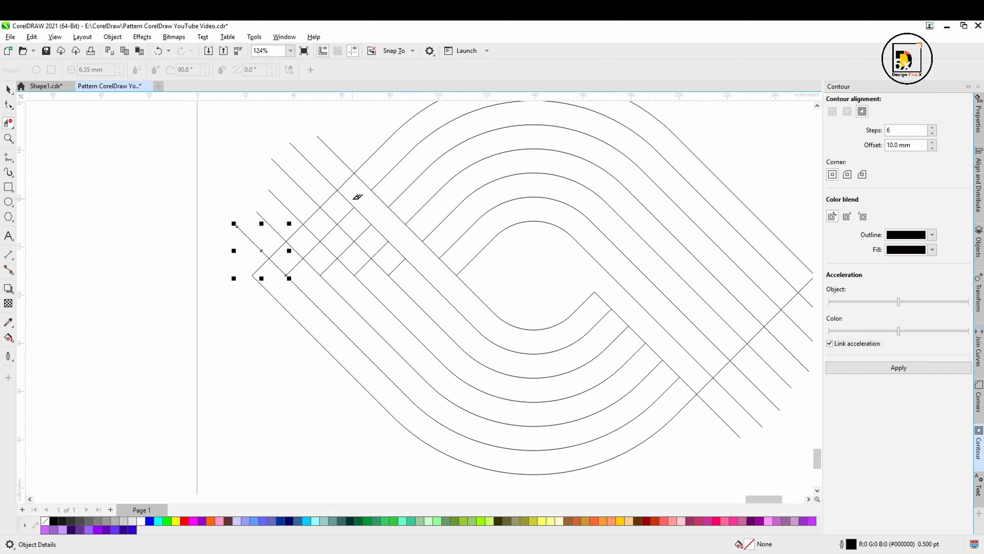
{"action": "left_click_drag", "start_coordinate": [407, 280], "coordinate": [341, 212]}
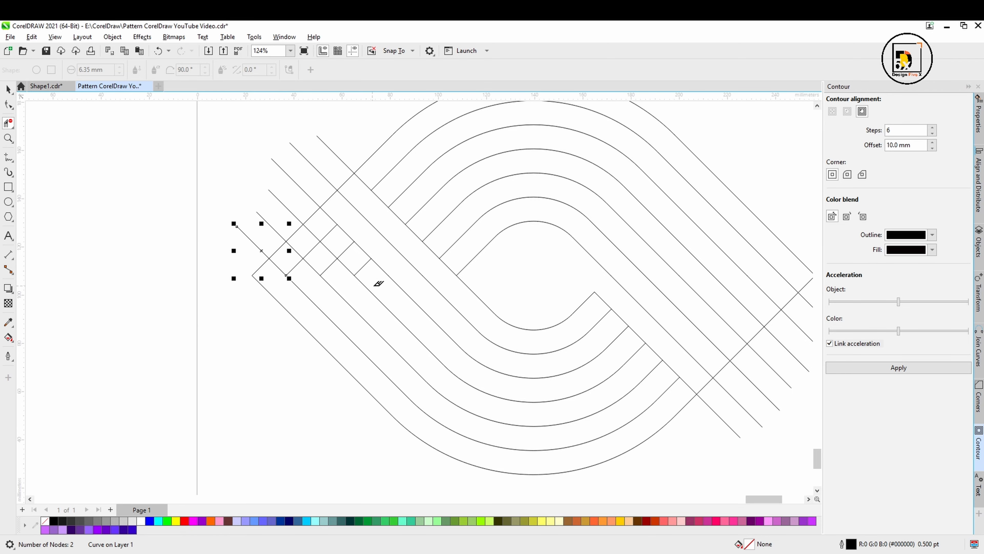
{"action": "left_click_drag", "start_coordinate": [374, 282], "coordinate": [324, 227]}
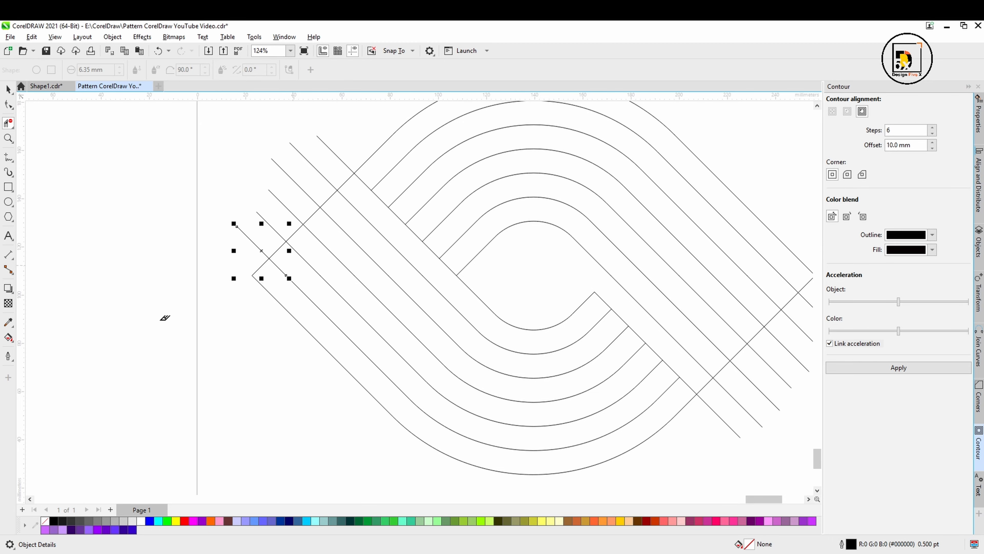
{"action": "left_click", "coordinate": [8, 89]}
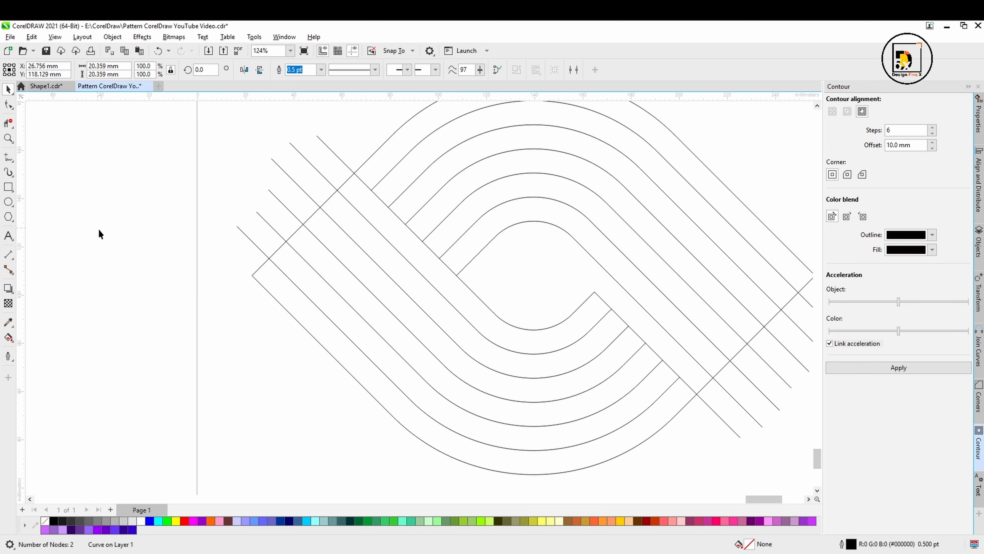
{"action": "left_click", "coordinate": [100, 231]}
- Smart Fill three alternate bands of the pattern's lower half, starting with the outermost, in turquoise #3BBFCB with no outline
{"action": "scroll", "coordinate": [264, 358], "scroll_direction": "down", "scroll_amount": 1}
{"action": "scroll", "coordinate": [264, 358], "scroll_direction": "down", "scroll_amount": 1}
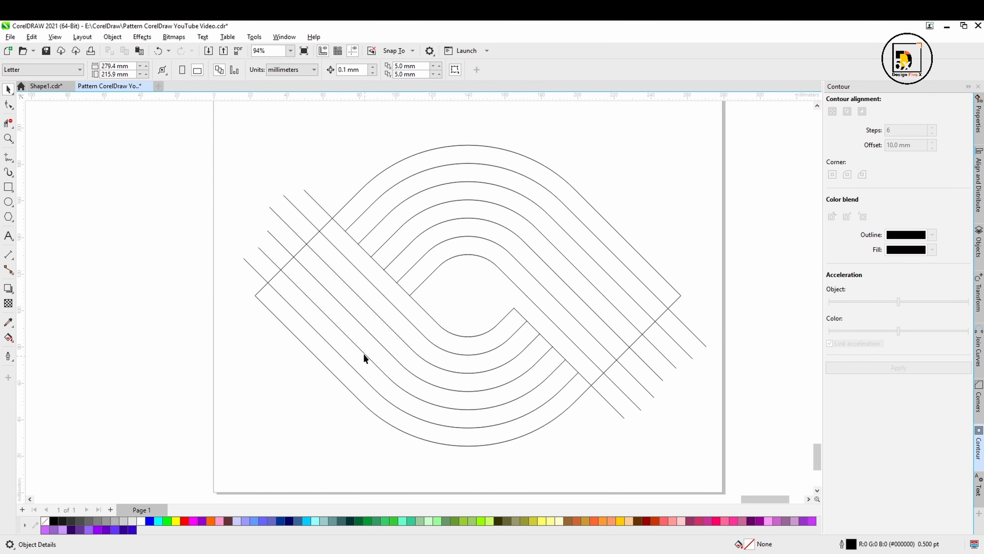
{"action": "scroll", "coordinate": [364, 349], "scroll_direction": "down", "scroll_amount": 1}
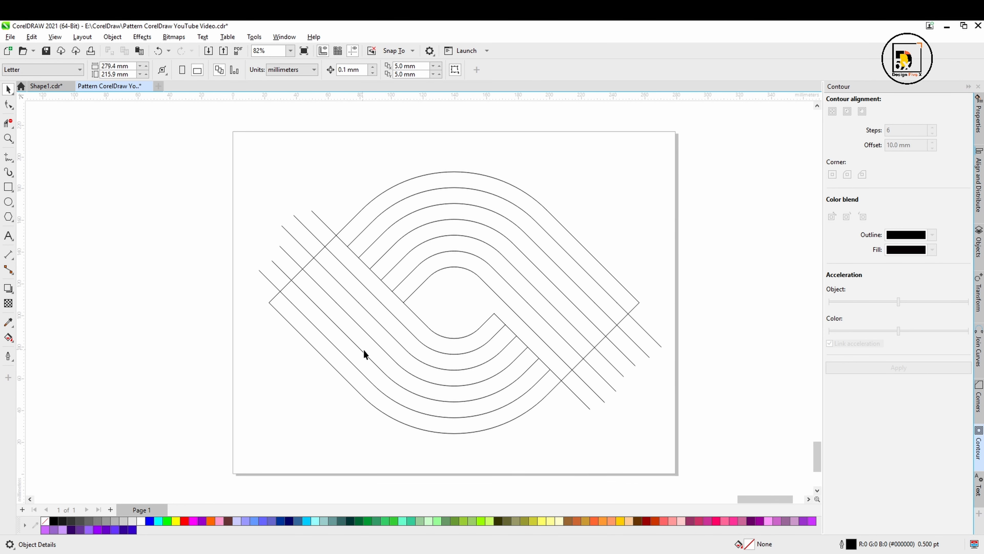
{"action": "left_click", "coordinate": [10, 338]}
{"action": "left_click", "coordinate": [57, 352]}
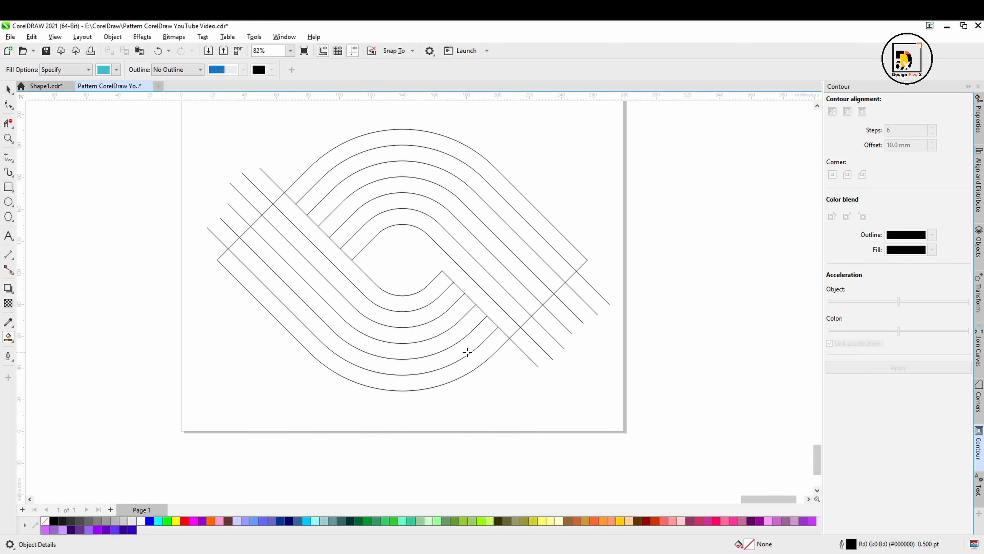
{"action": "left_click", "coordinate": [474, 353]}
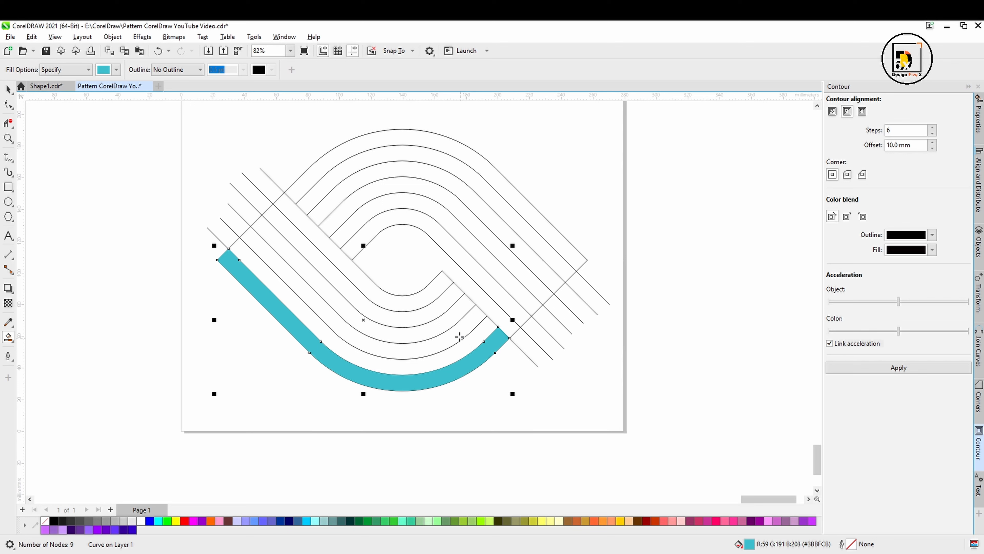
{"action": "left_click", "coordinate": [458, 333]}
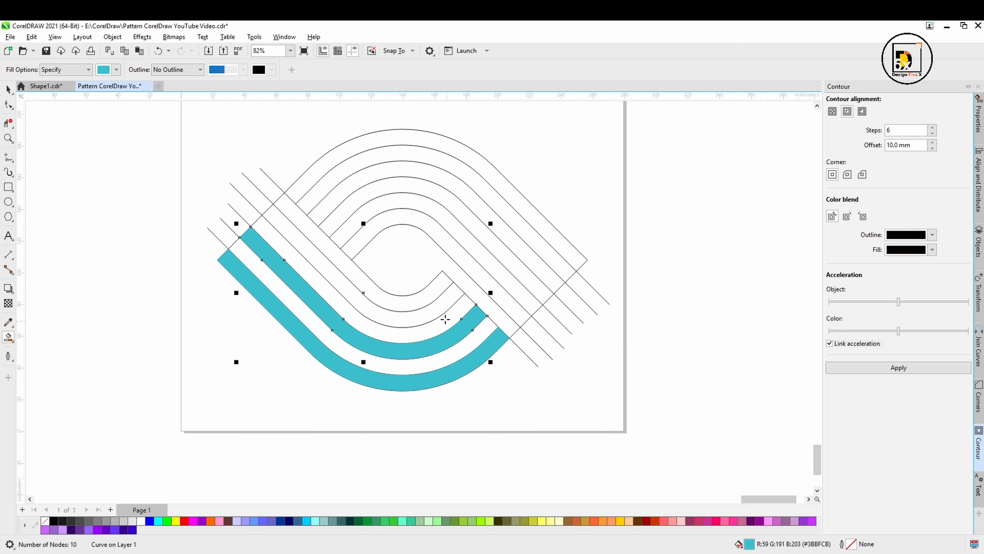
{"action": "left_click", "coordinate": [437, 306]}
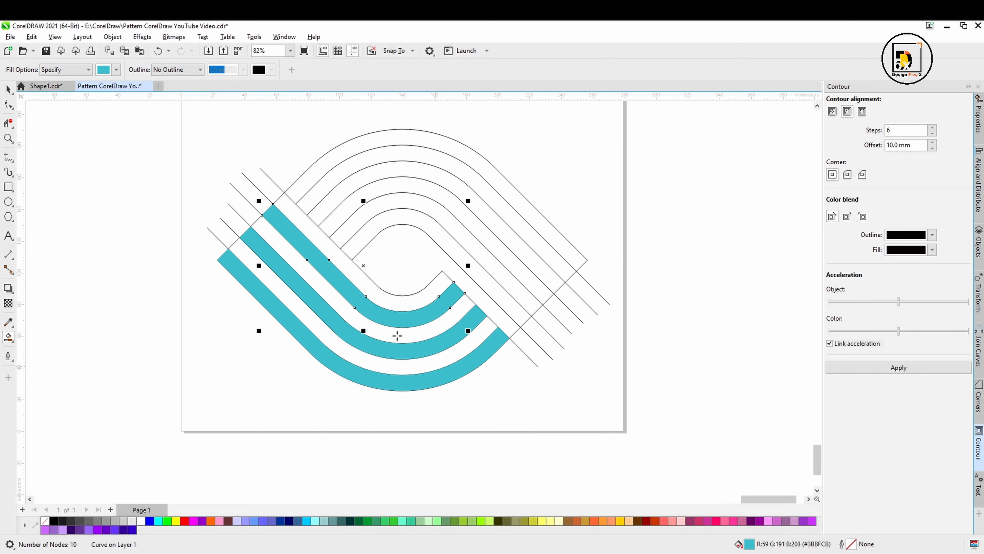
- Group the three turquoise bands of the lower half
{"action": "scroll", "coordinate": [256, 308], "scroll_direction": "down", "scroll_amount": 1}
{"action": "left_click", "coordinate": [8, 89]}
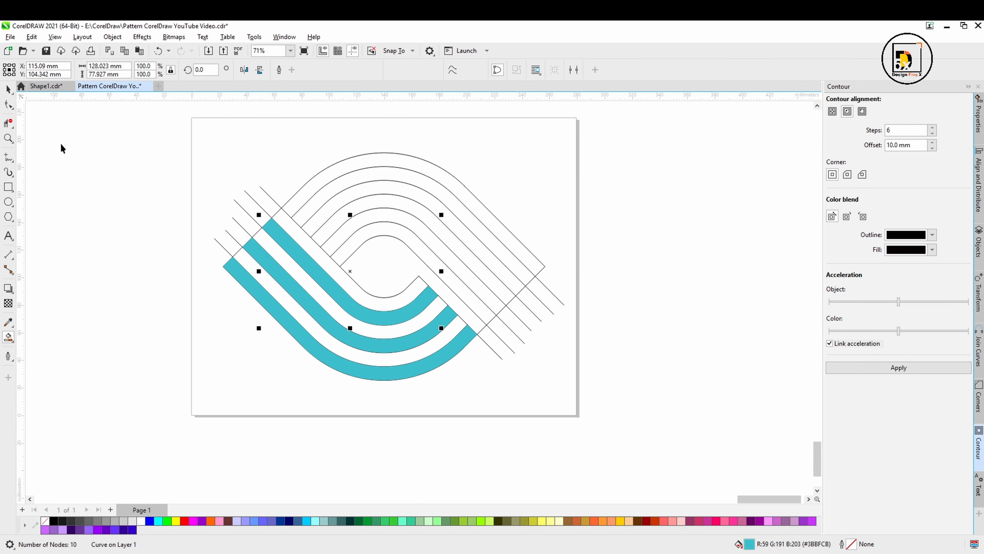
{"action": "left_click", "coordinate": [441, 356]}
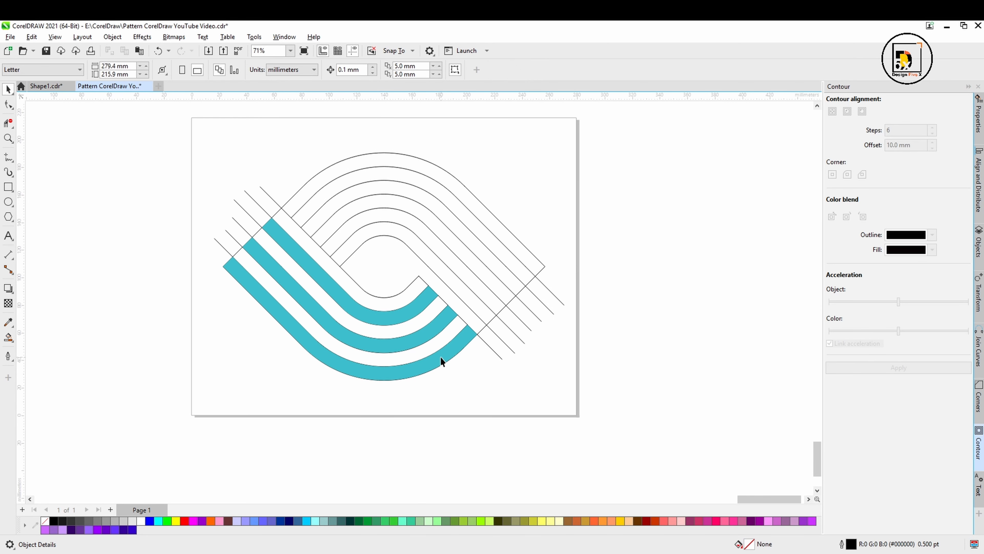
{"action": "left_click", "coordinate": [426, 335]}
{"action": "left_click", "coordinate": [415, 315]}
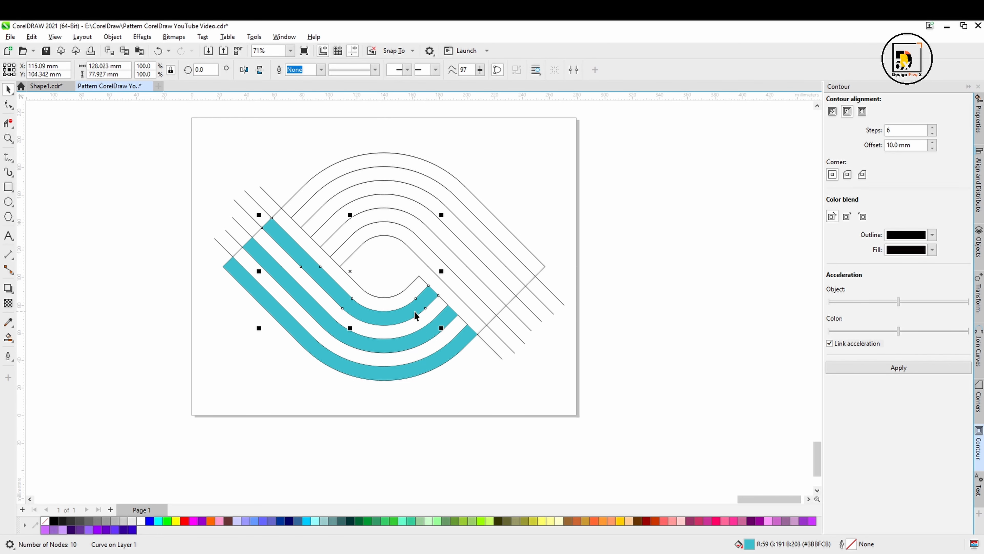
{"action": "left_click", "coordinate": [427, 334], "text": "shift"}
{"action": "left_click", "coordinate": [441, 355], "text": "shift"}
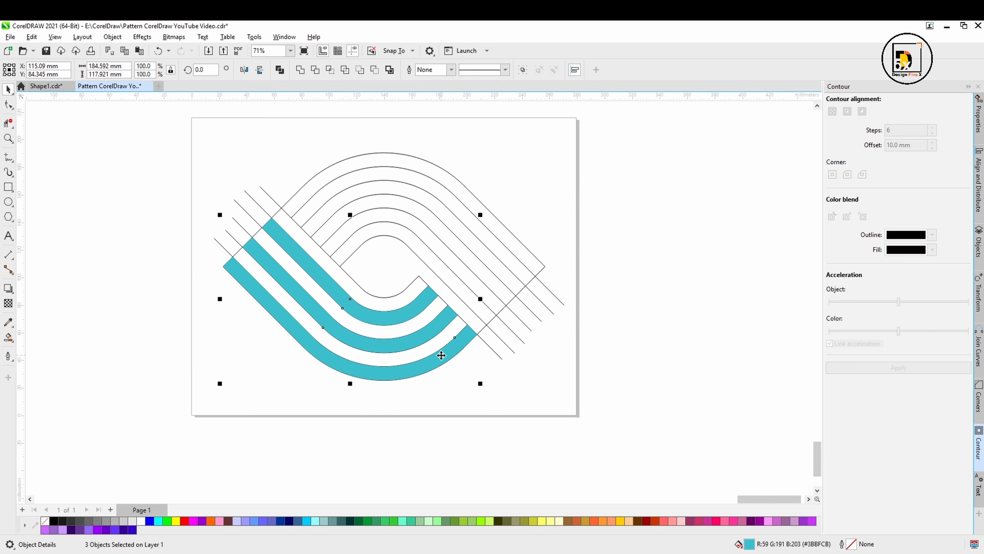
{"action": "key", "text": "ctrl+g"}
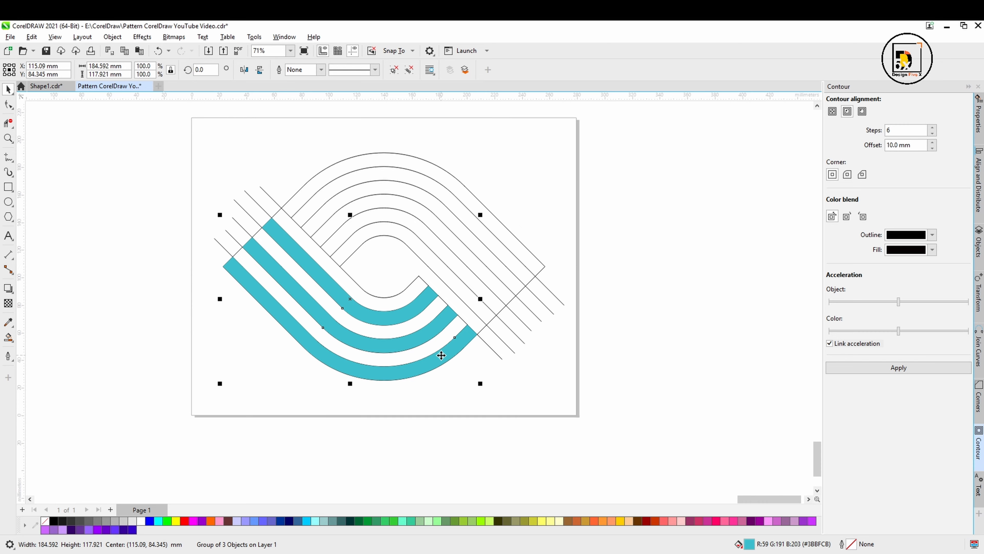
- Create a copy of the band group rotated 180 degrees about the pattern's centre to fill the upper half
{"action": "left_click", "coordinate": [441, 355]}
{"action": "left_click_drag", "start_coordinate": [349, 299], "coordinate": [384, 267]}
{"action": "left_click_drag", "start_coordinate": [222, 387], "coordinate": [447, 226]}
{"action": "left_click", "coordinate": [437, 392]}
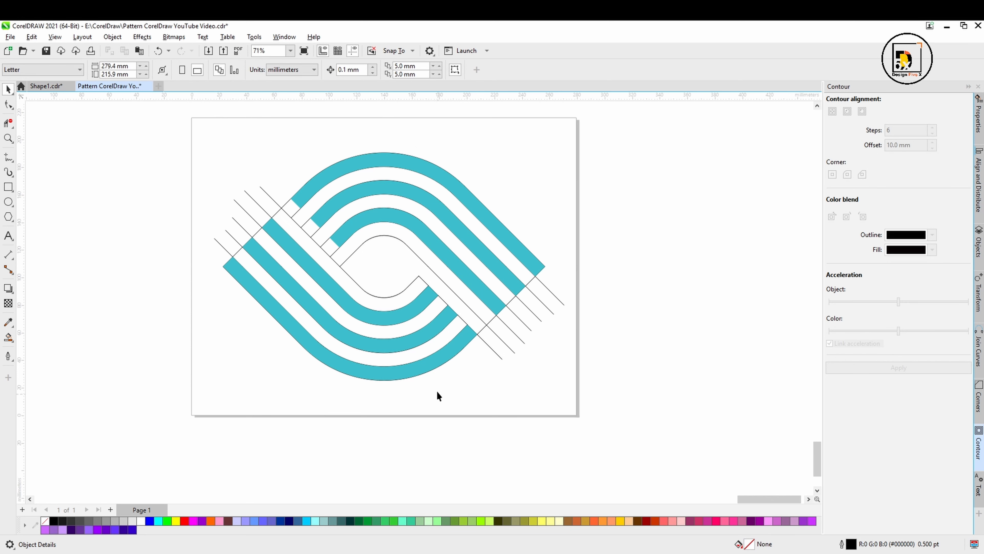
- Move both turquoise groups off the page to its right side and delete the leftover contours and diagonal lines
{"action": "left_click", "coordinate": [425, 362]}
{"action": "left_click", "coordinate": [464, 276], "text": "shift"}
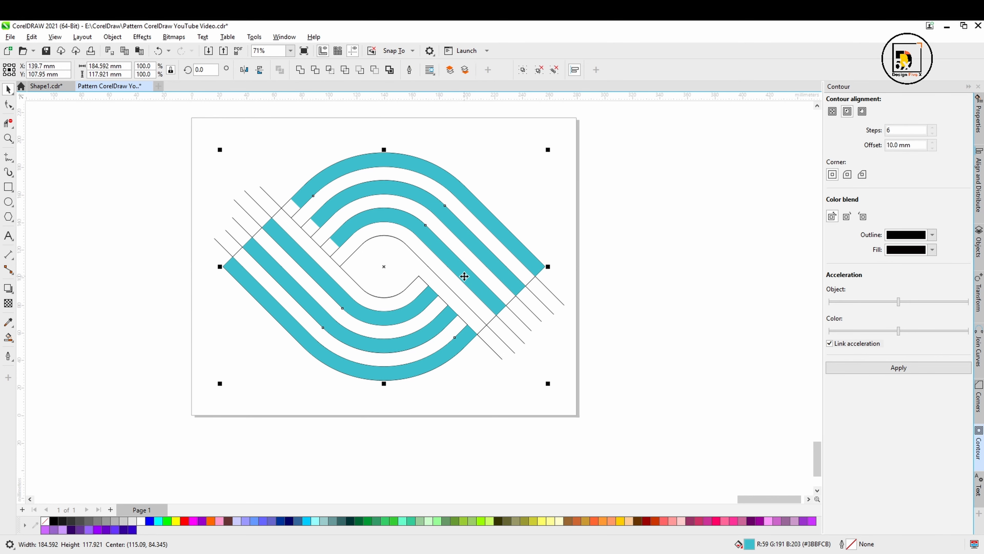
{"action": "scroll", "coordinate": [464, 276], "scroll_direction": "down", "scroll_amount": 4}
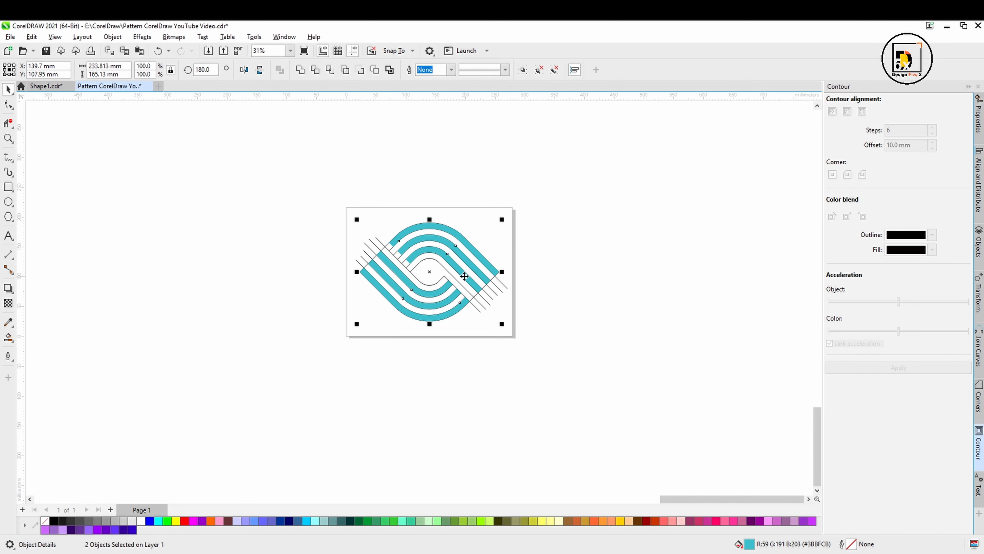
{"action": "scroll", "coordinate": [371, 271], "scroll_direction": "up", "scroll_amount": 2}
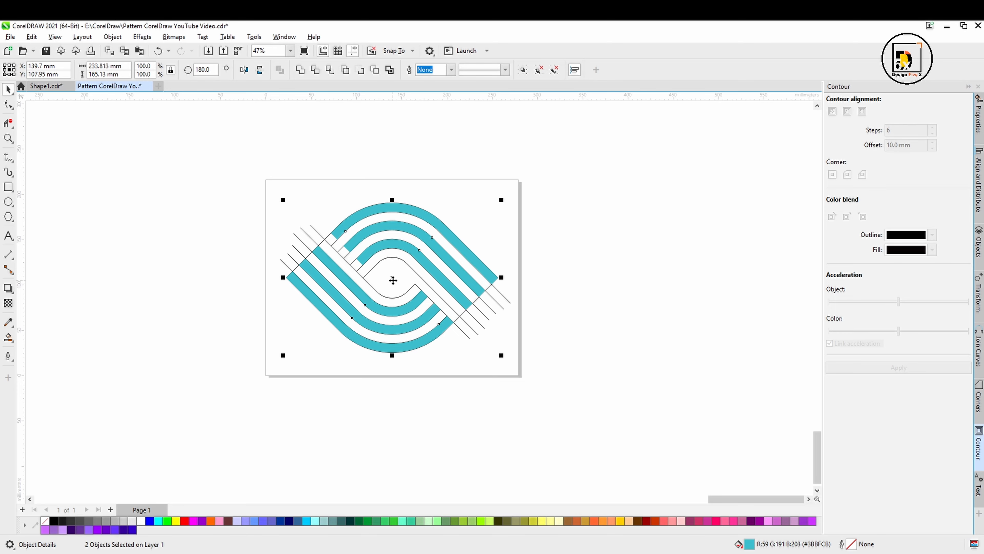
{"action": "left_click_drag", "start_coordinate": [393, 279], "coordinate": [652, 296]}
{"action": "mouse_move", "coordinate": [202, 188]}
{"action": "left_mouse_down"}
{"action": "mouse_move", "coordinate": [428, 314]}
{"action": "mouse_move", "coordinate": [529, 394]}
{"action": "left_mouse_up"}
{"action": "key", "text": "Delete"}
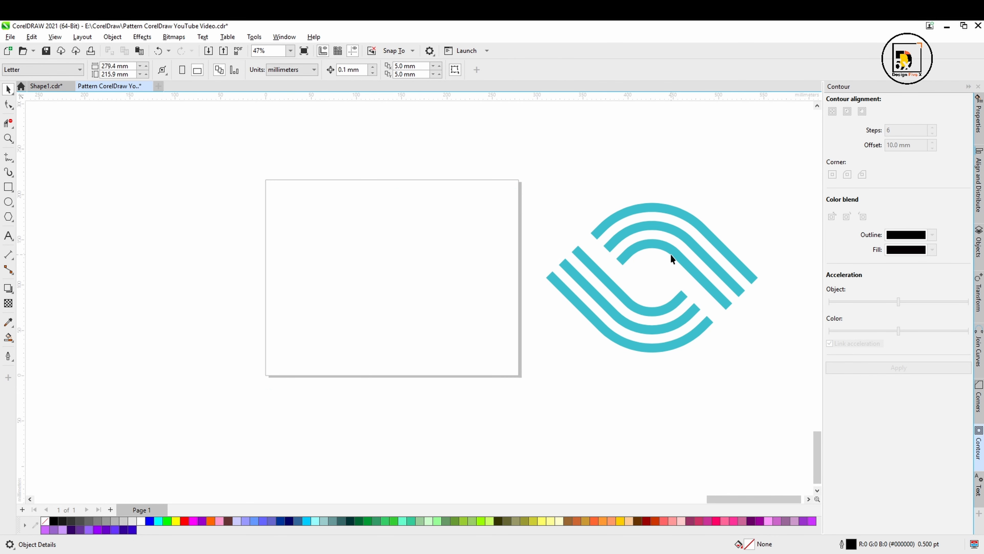
- Scale both turquoise groups together to about 36 by 26 mm and place them in the page's lower-right corner
{"action": "left_click_drag", "start_coordinate": [566, 342], "coordinate": [513, 370]}
{"action": "left_click_drag", "start_coordinate": [761, 199], "coordinate": [692, 250]}
{"action": "left_click_drag", "start_coordinate": [633, 291], "coordinate": [486, 371]}
{"action": "left_click_drag", "start_coordinate": [531, 343], "coordinate": [531, 360]}
{"action": "scroll", "coordinate": [526, 358], "scroll_direction": "up", "scroll_amount": 2}
{"action": "scroll", "coordinate": [543, 355], "scroll_direction": "down", "scroll_amount": 1}
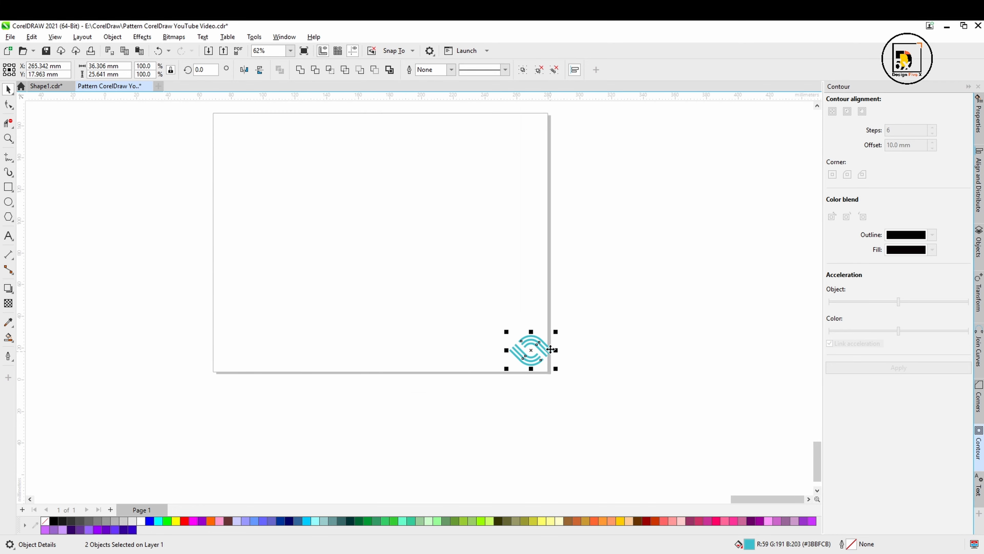
{"action": "scroll", "coordinate": [556, 348], "scroll_direction": "down", "scroll_amount": 1}
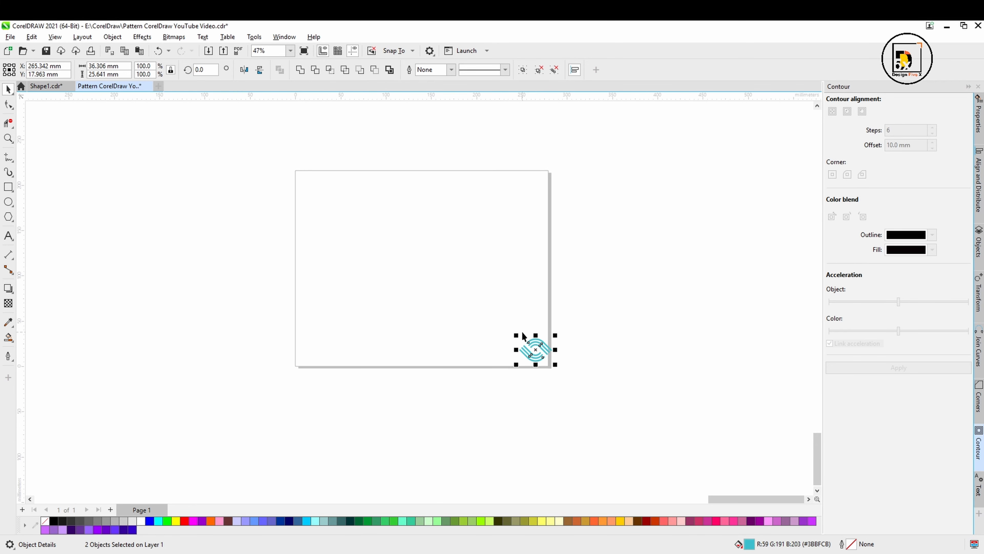
{"action": "scroll", "coordinate": [563, 374], "scroll_direction": "up", "scroll_amount": 1}
{"action": "scroll", "coordinate": [554, 376], "scroll_direction": "up", "scroll_amount": 1}
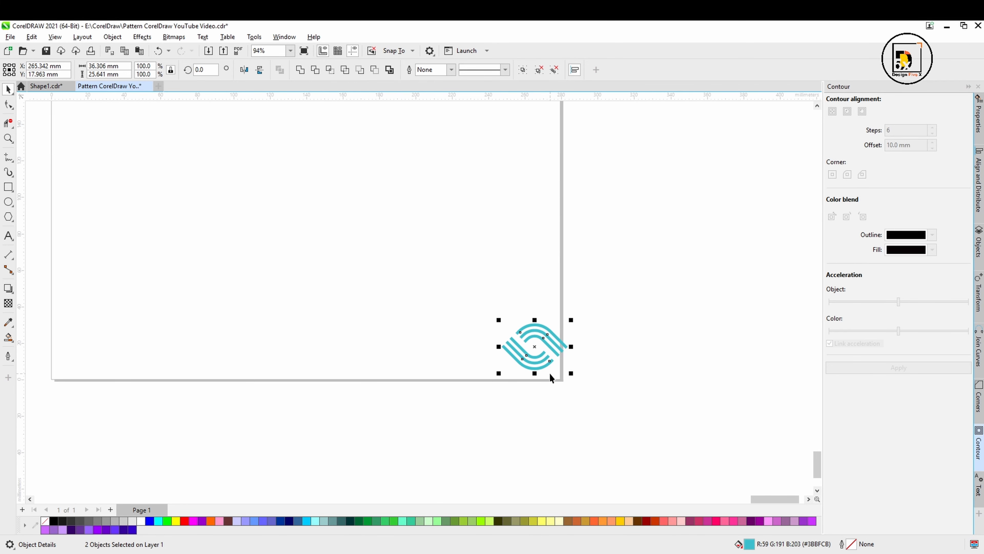
{"action": "scroll", "coordinate": [550, 378], "scroll_direction": "up", "scroll_amount": 2}
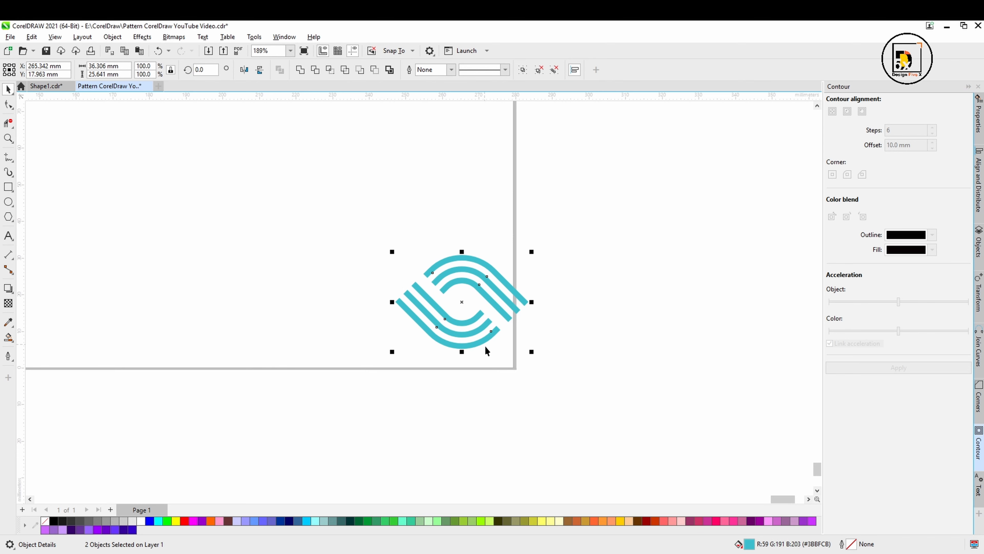
{"action": "scroll", "coordinate": [462, 336], "scroll_direction": "up", "scroll_amount": 1}
{"action": "scroll", "coordinate": [461, 335], "scroll_direction": "down", "scroll_amount": 7}
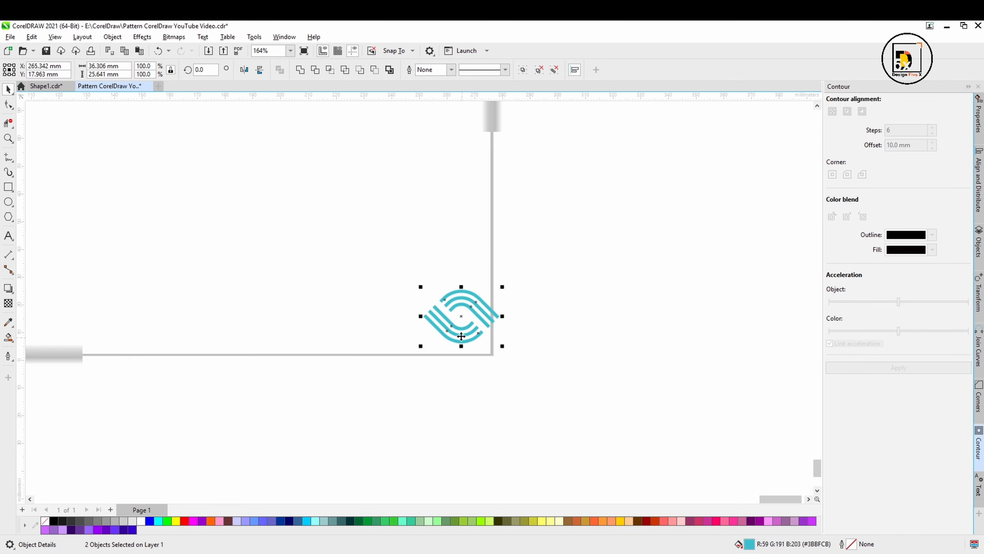
{"action": "scroll", "coordinate": [461, 336], "scroll_direction": "up", "scroll_amount": 8}
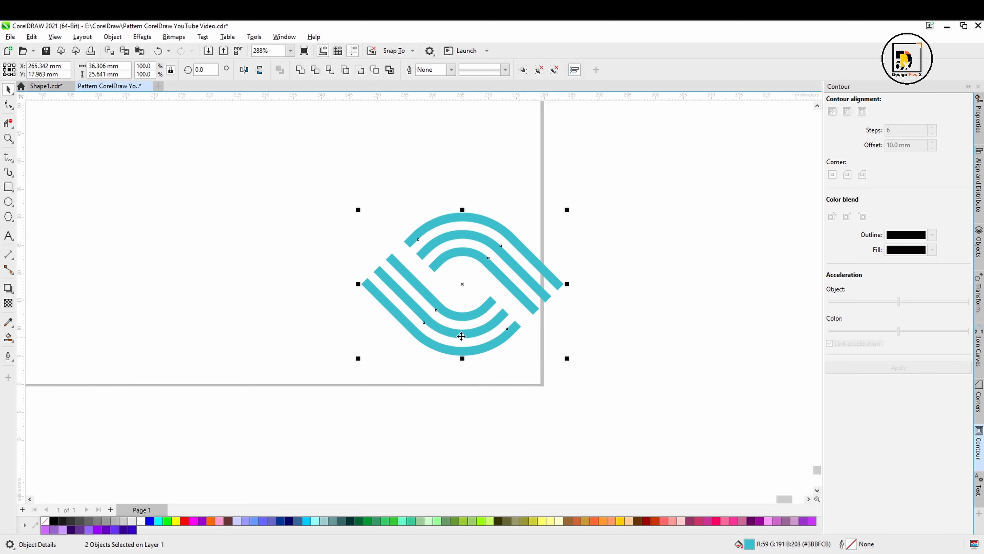
{"action": "left_click", "coordinate": [566, 415]}
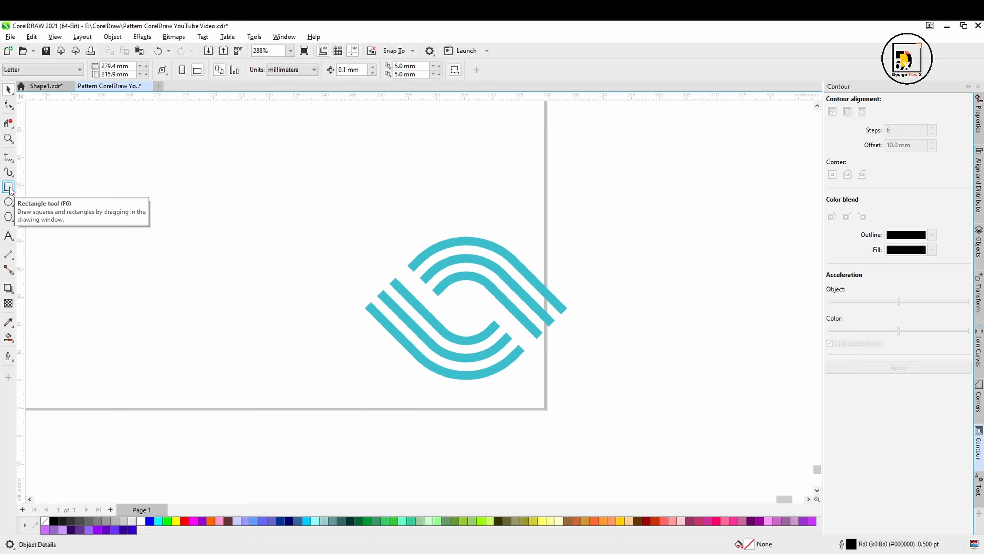
{"action": "left_click_drag", "start_coordinate": [602, 218], "coordinate": [328, 404]}
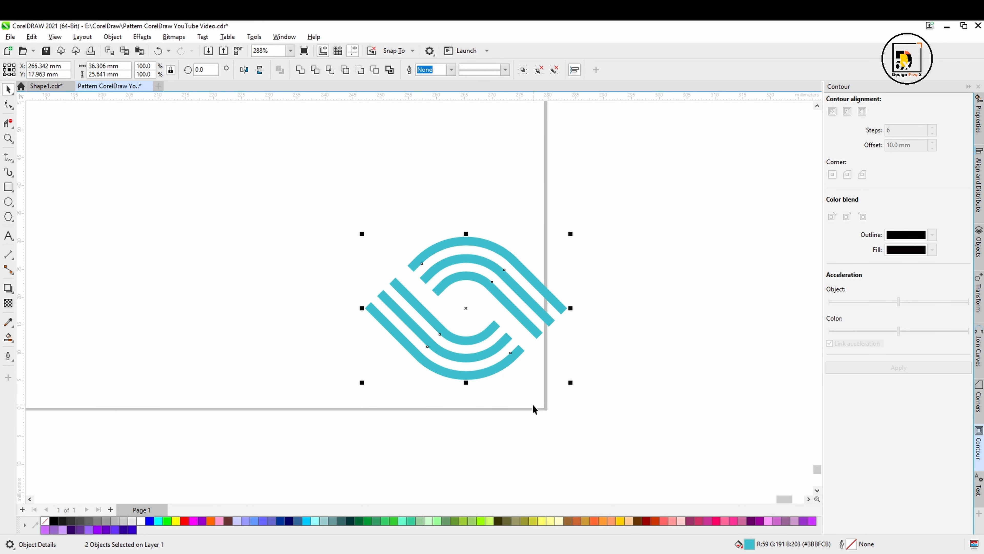
{"action": "left_click", "coordinate": [181, 303]}
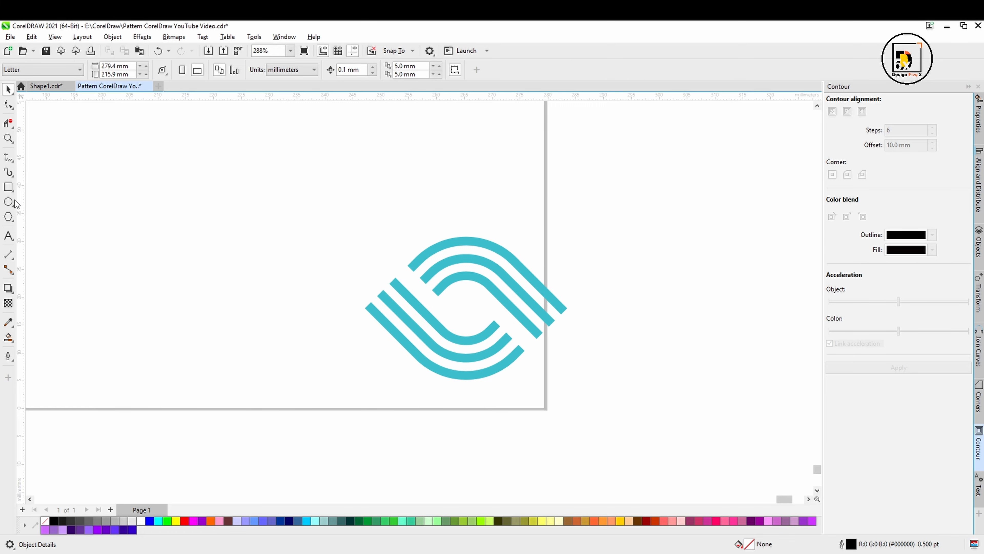
- Draw a square about 53 mm wide just outside the page's lower-right corner, beside the turquoise motif
{"action": "left_click", "coordinate": [8, 188]}
{"action": "scroll", "coordinate": [318, 334], "scroll_direction": "down", "scroll_amount": 1}
{"action": "left_click_drag", "start_coordinate": [527, 365], "coordinate": [424, 293]}
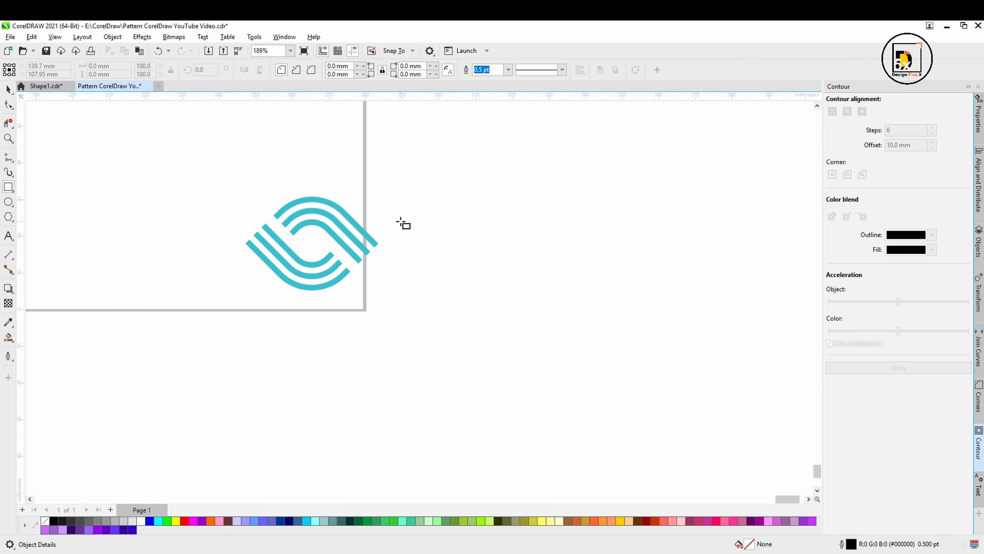
{"action": "left_click_drag", "start_coordinate": [400, 221], "coordinate": [595, 400]}
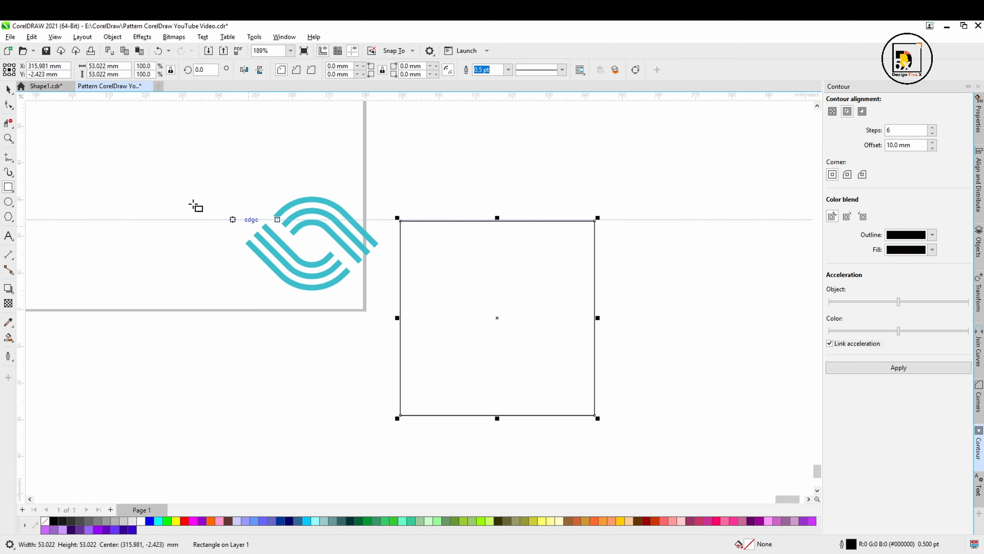
- Group the two turquoise band groups together and move the resulting group inside the upper part of the square
{"action": "left_click", "coordinate": [9, 89]}
{"action": "left_click_drag", "start_coordinate": [223, 182], "coordinate": [366, 282]}
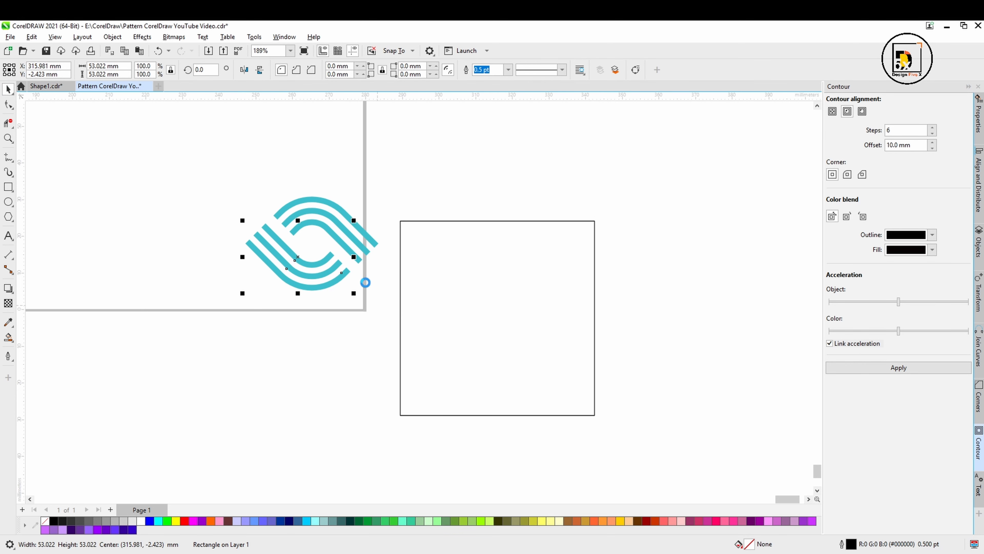
{"action": "left_click", "coordinate": [304, 321]}
{"action": "left_click", "coordinate": [330, 227]}
{"action": "left_click", "coordinate": [321, 272], "text": "shift"}
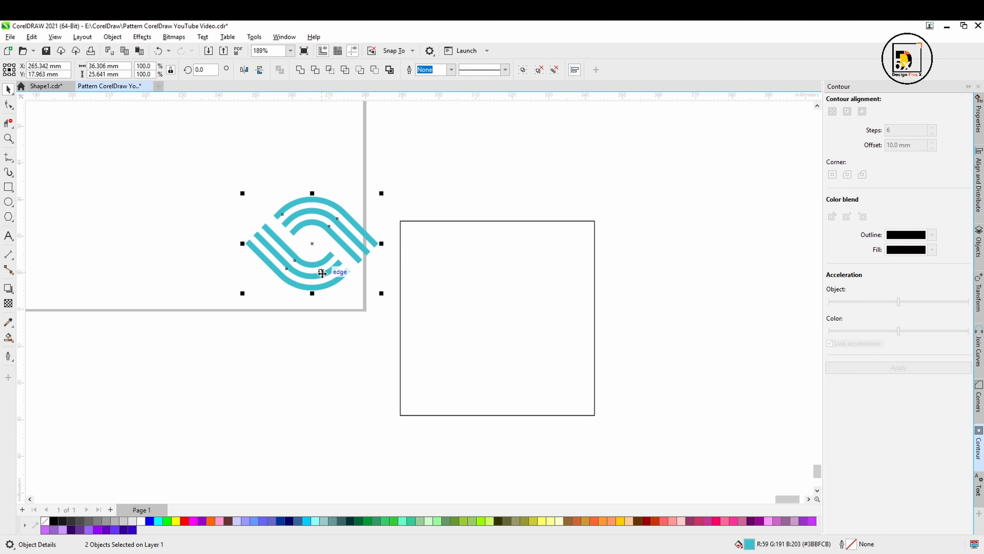
{"action": "key", "text": "ctrl+g"}
{"action": "left_click_drag", "start_coordinate": [313, 244], "coordinate": [526, 289]}
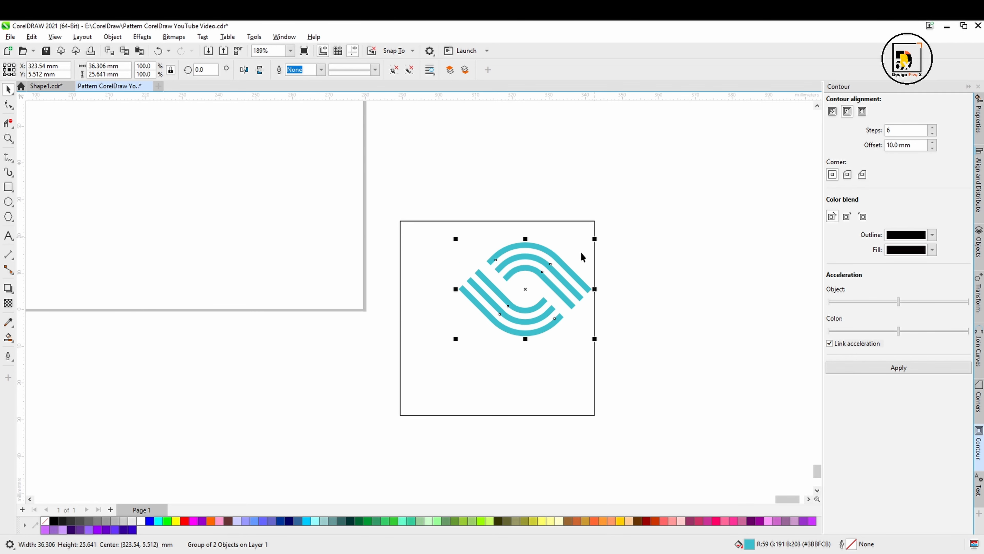
- Rotate the turquoise group to 315 degrees and enlarge the square proportionally to about 66 mm, keeping its upper-right corner fixed
{"action": "left_click", "coordinate": [564, 271]}
{"action": "left_click_drag", "start_coordinate": [599, 241], "coordinate": [620, 297]}
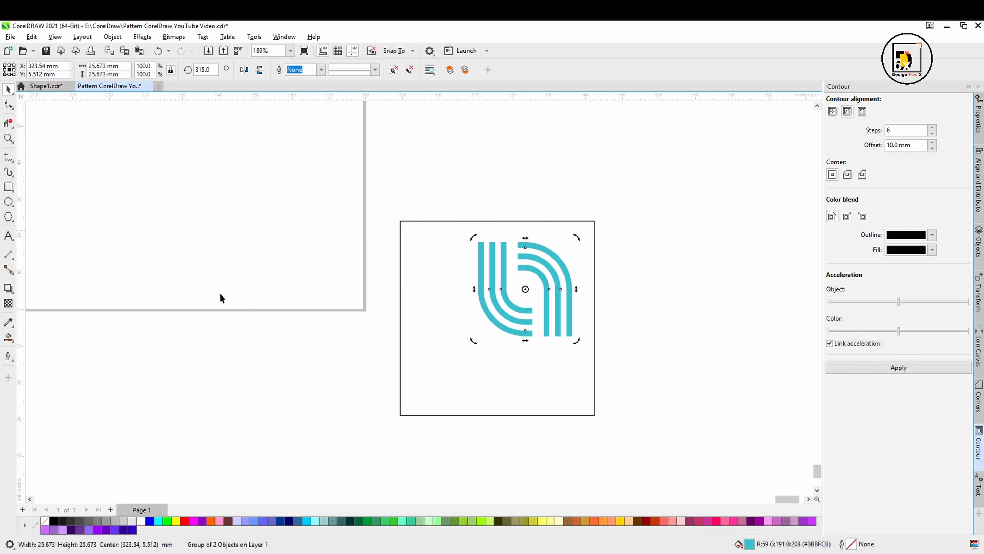
{"action": "left_click", "coordinate": [401, 386]}
{"action": "left_click_drag", "start_coordinate": [401, 416], "coordinate": [305, 471]}
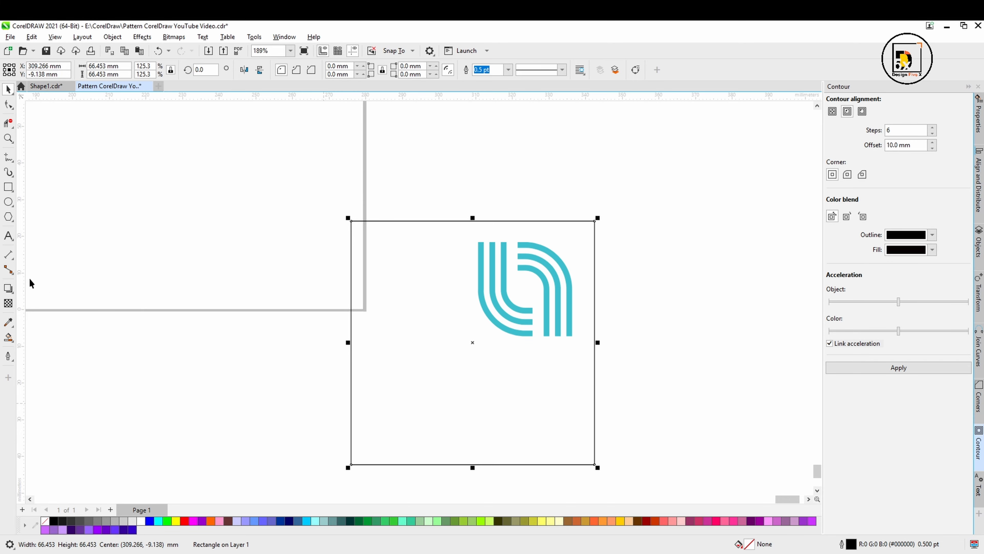
- Draw a vertical line about 83 mm long and a horizontal line about 93 mm long crossing the square near its middle
{"action": "left_click", "coordinate": [9, 157]}
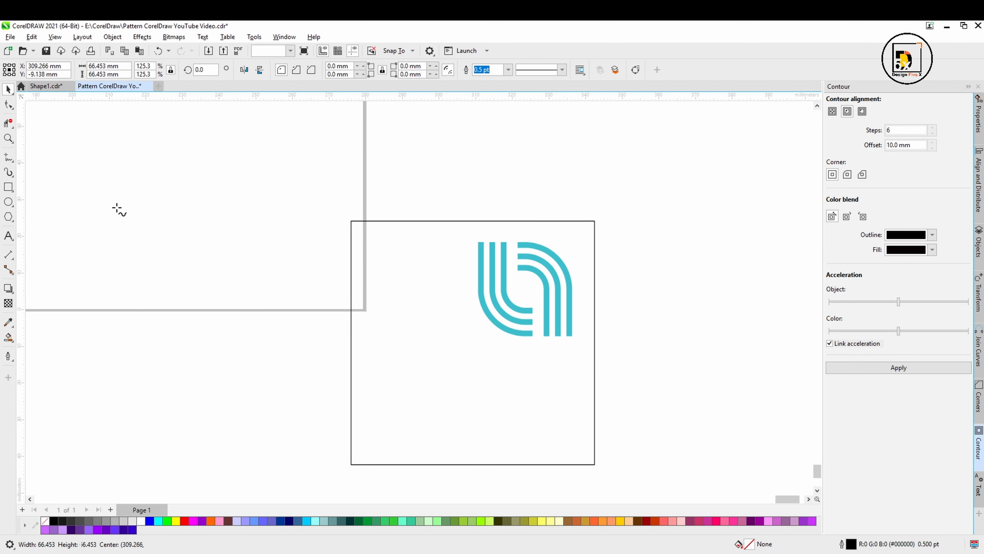
{"action": "left_click", "coordinate": [468, 183]}
{"action": "left_click", "coordinate": [468, 444]}
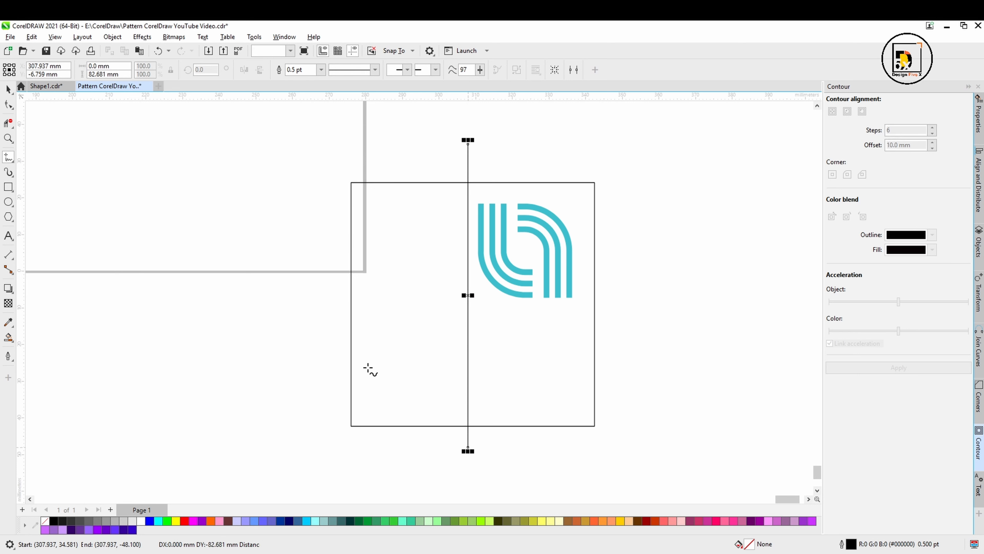
{"action": "left_click", "coordinate": [301, 297]}
{"action": "left_click", "coordinate": [637, 298]}
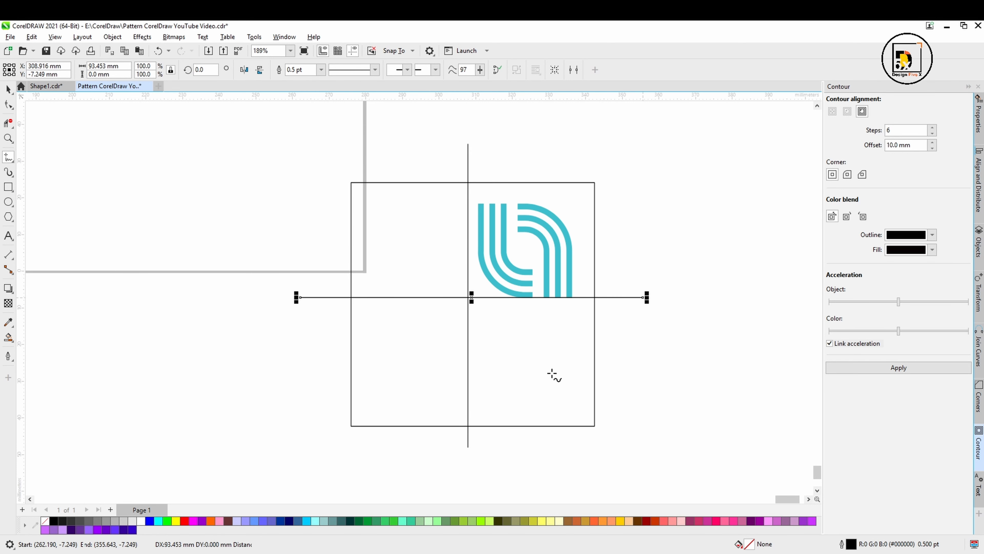
- Align the horizontal and the vertical line to the square's centre, both horizontally and vertically
{"action": "left_click", "coordinate": [9, 89]}
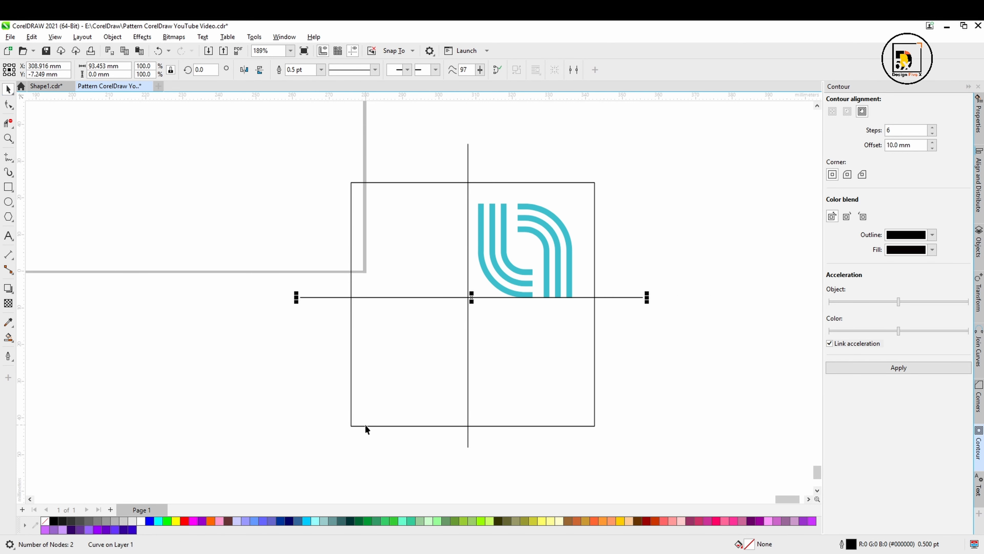
{"action": "left_click", "coordinate": [375, 425], "text": "shift"}
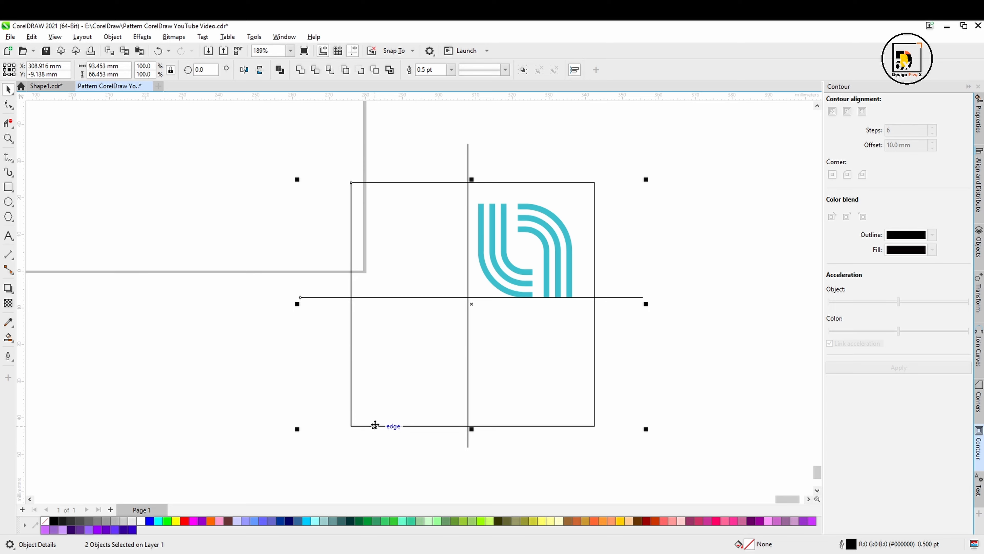
{"action": "key", "text": "c"}
{"action": "key", "text": "e"}
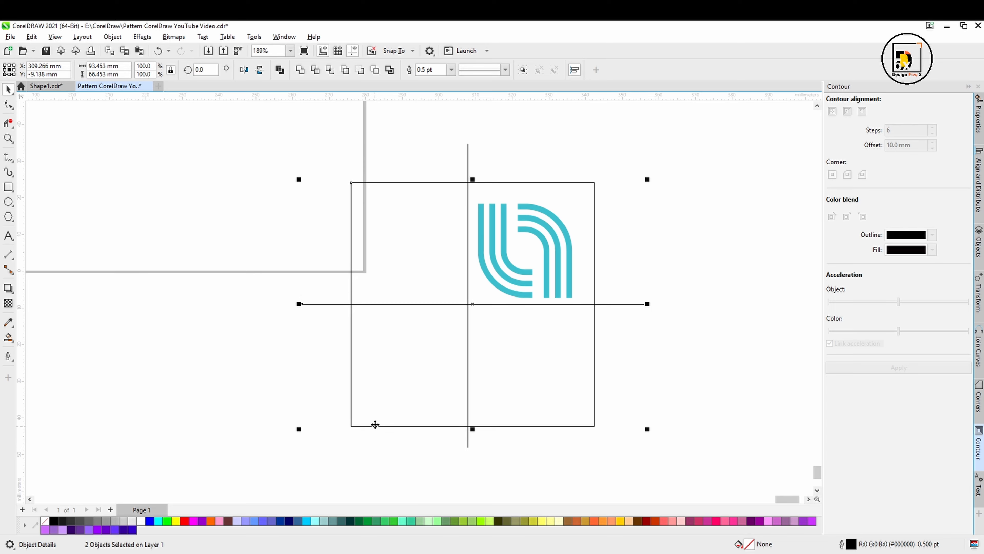
{"action": "left_click", "coordinate": [468, 159]}
{"action": "left_click", "coordinate": [516, 182], "text": "shift"}
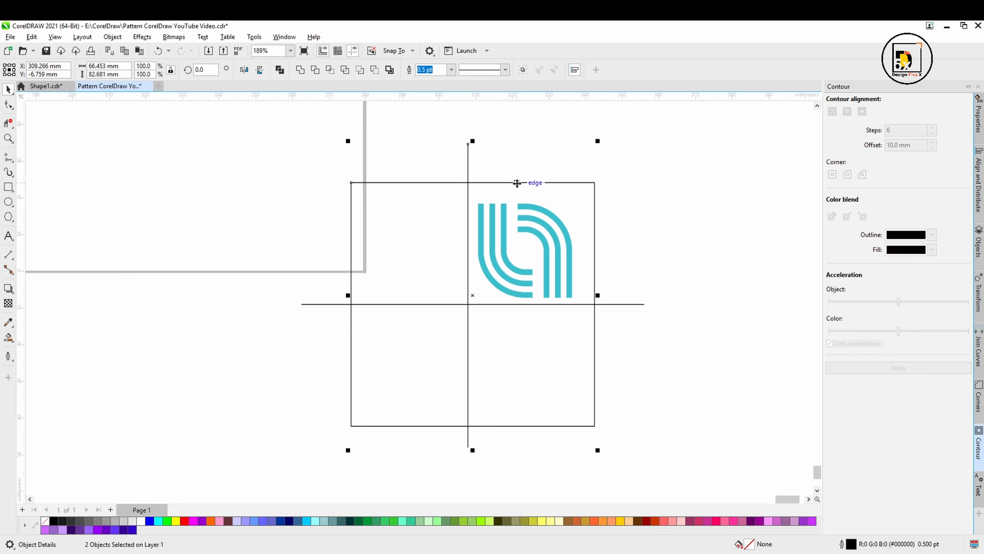
{"action": "key", "text": "c"}
{"action": "key", "text": "e"}
{"action": "left_click", "coordinate": [642, 428]}
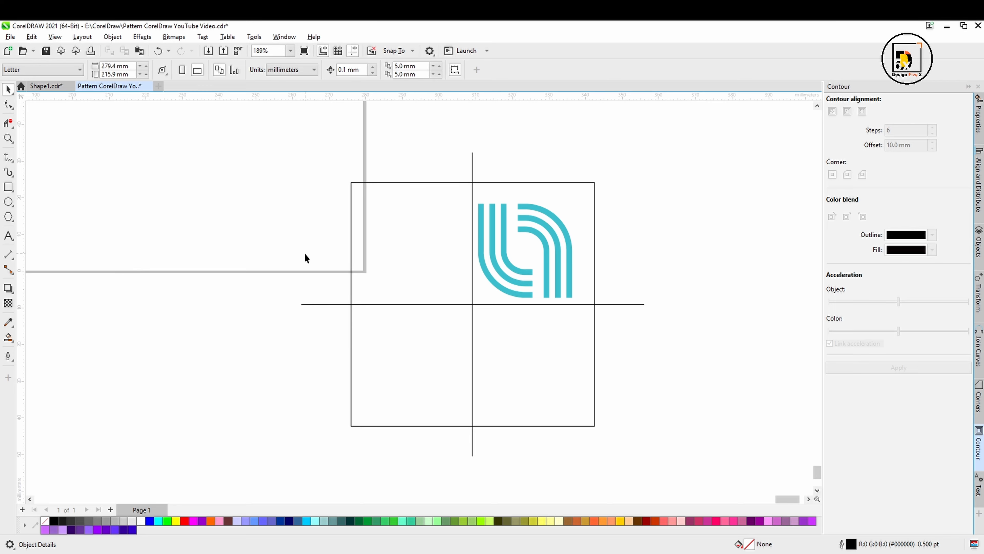
- Review the Align and Distribute commands, with the square and the vertical line selected as the objects to align
{"action": "left_click", "coordinate": [116, 40]}
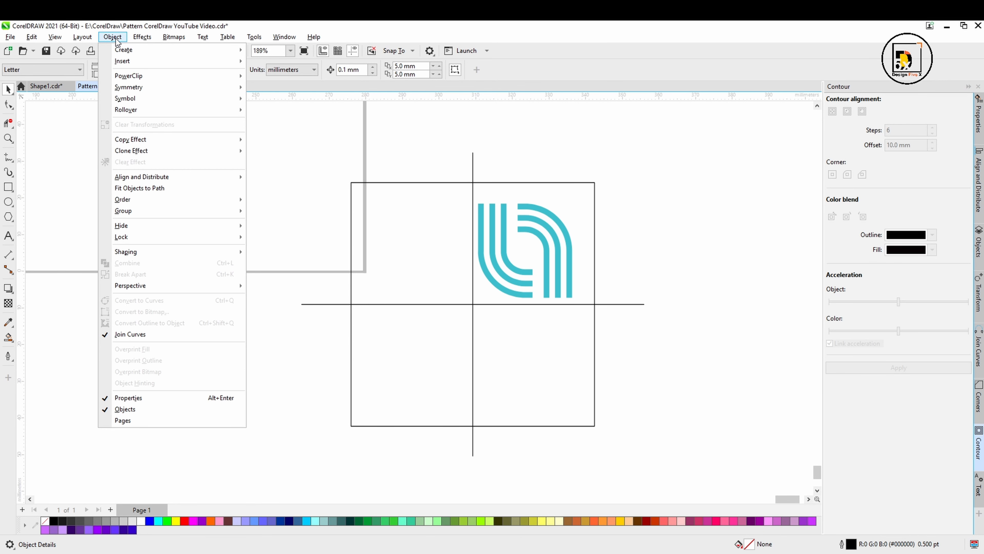
{"action": "mouse_move", "coordinate": [154, 182]}
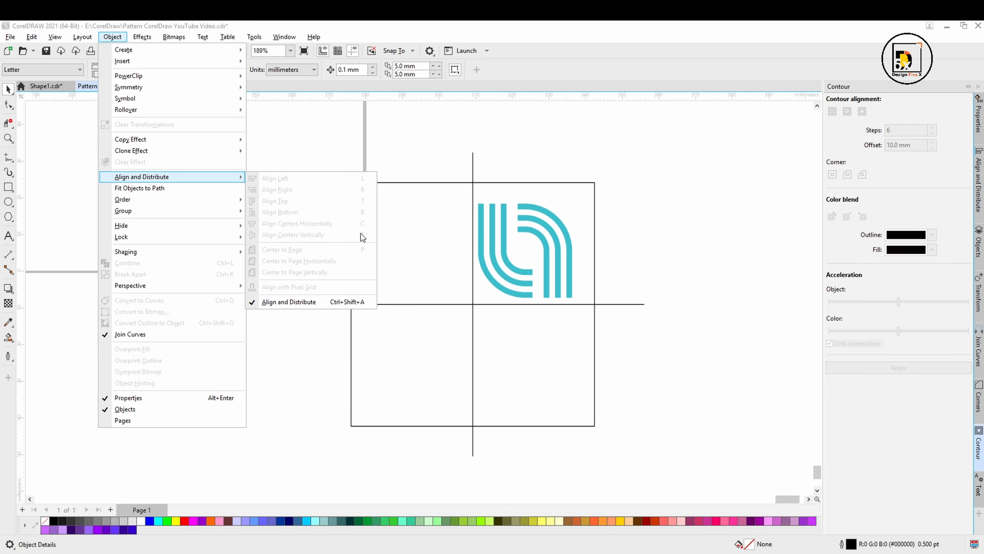
{"action": "left_click", "coordinate": [625, 392]}
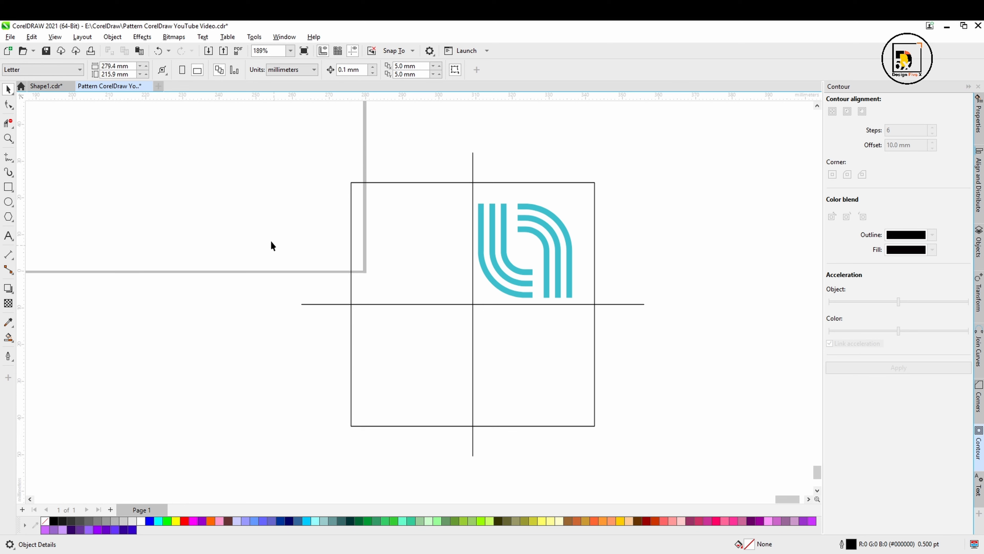
{"action": "left_click", "coordinate": [440, 426]}
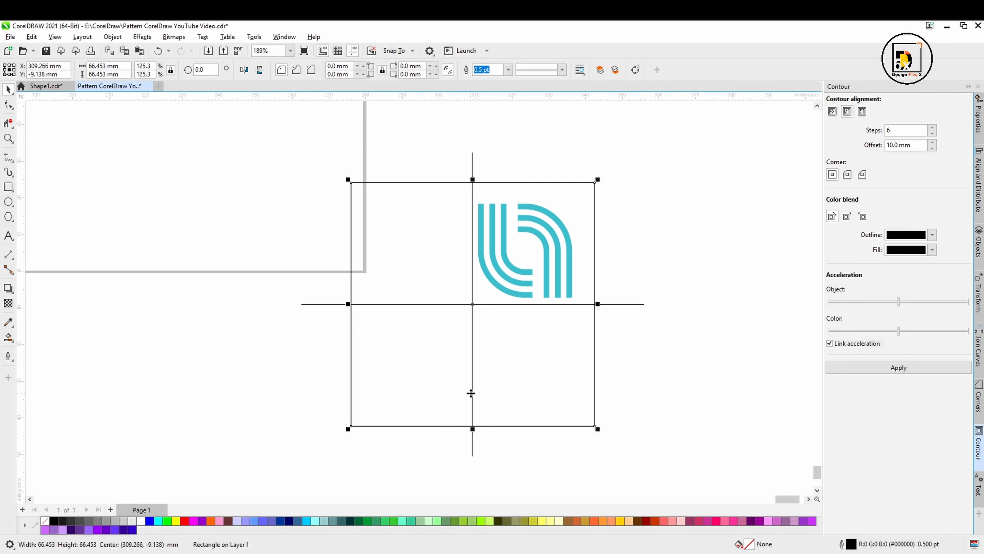
{"action": "left_click", "coordinate": [472, 397], "text": "shift"}
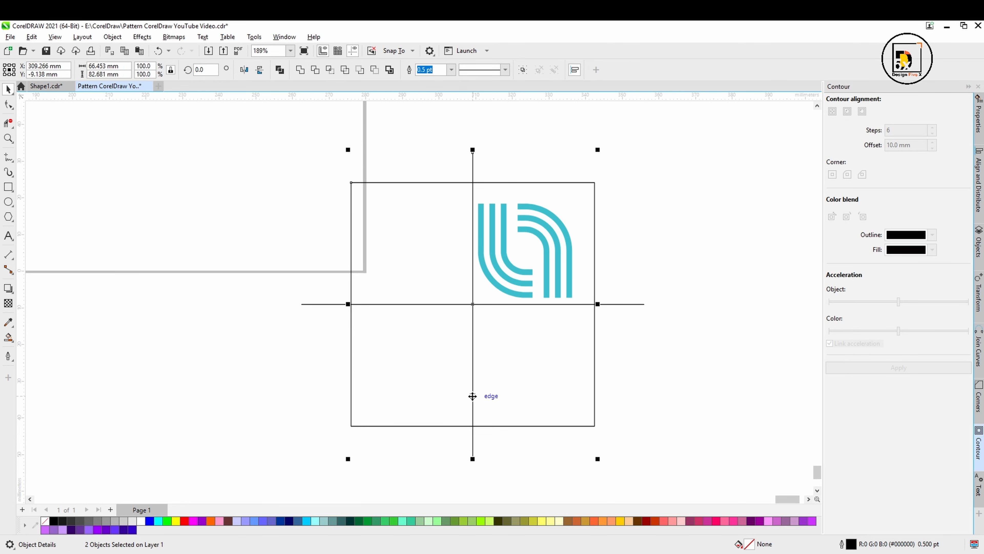
{"action": "left_click", "coordinate": [111, 39]}
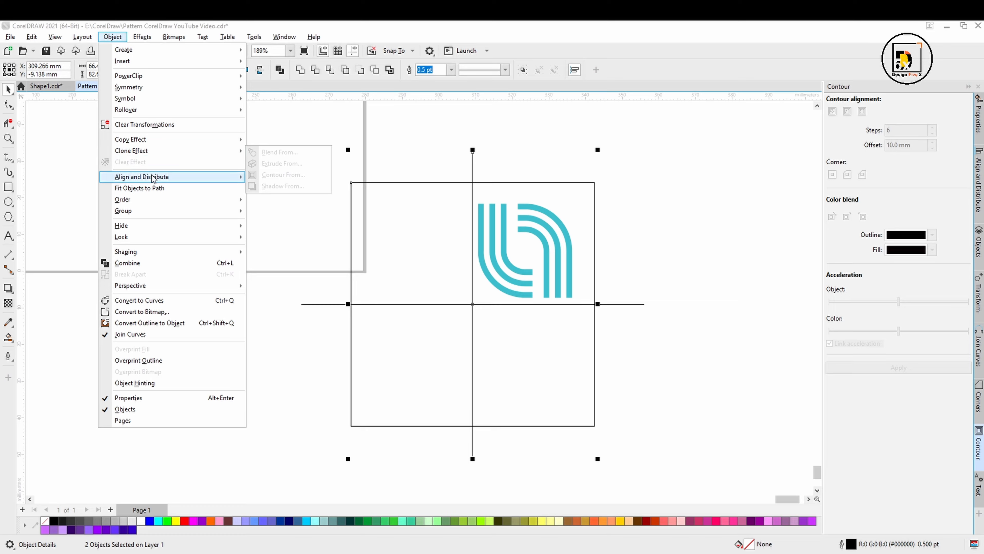
{"action": "mouse_move", "coordinate": [153, 179]}
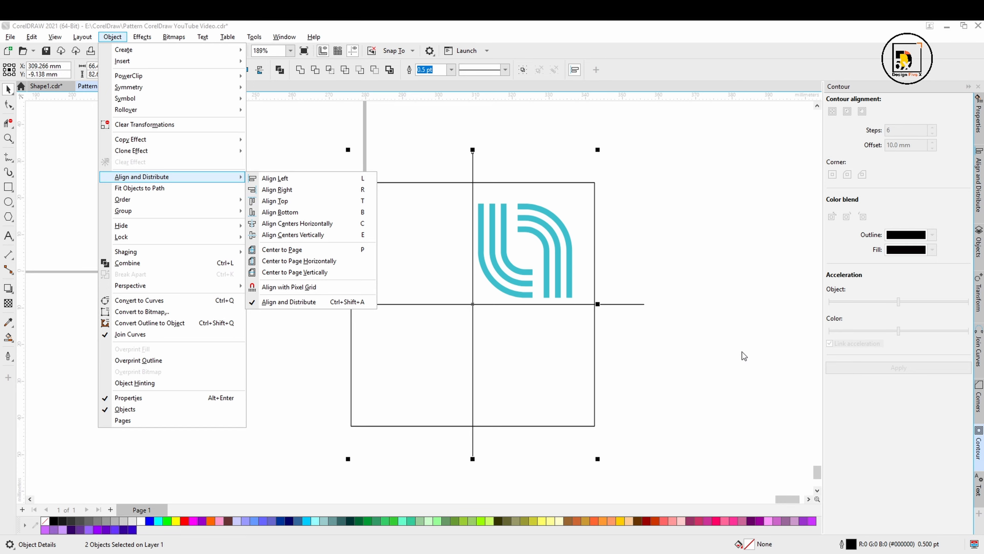
{"action": "left_click", "coordinate": [640, 348]}
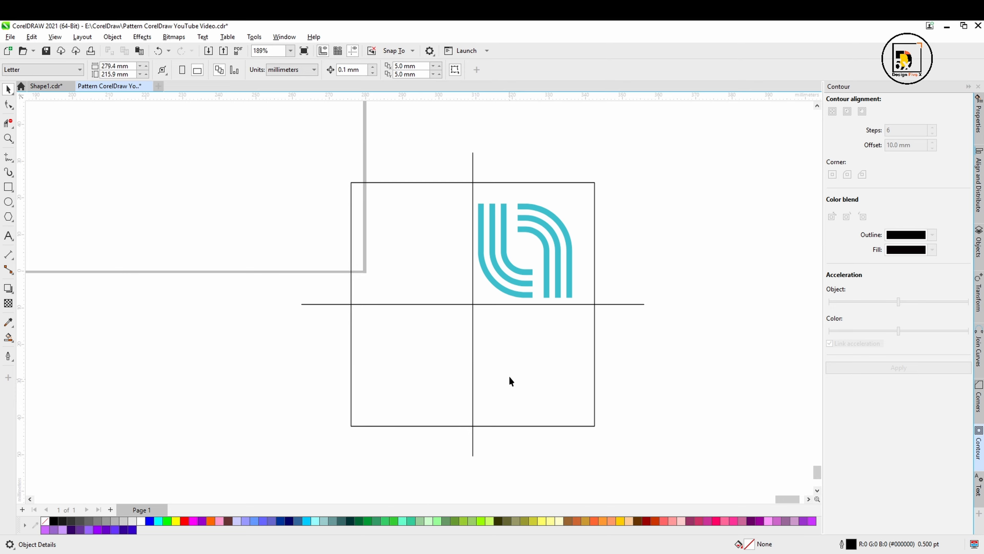
- Send the square to the back, behind the turquoise group and the centre lines
{"action": "left_click", "coordinate": [504, 270]}
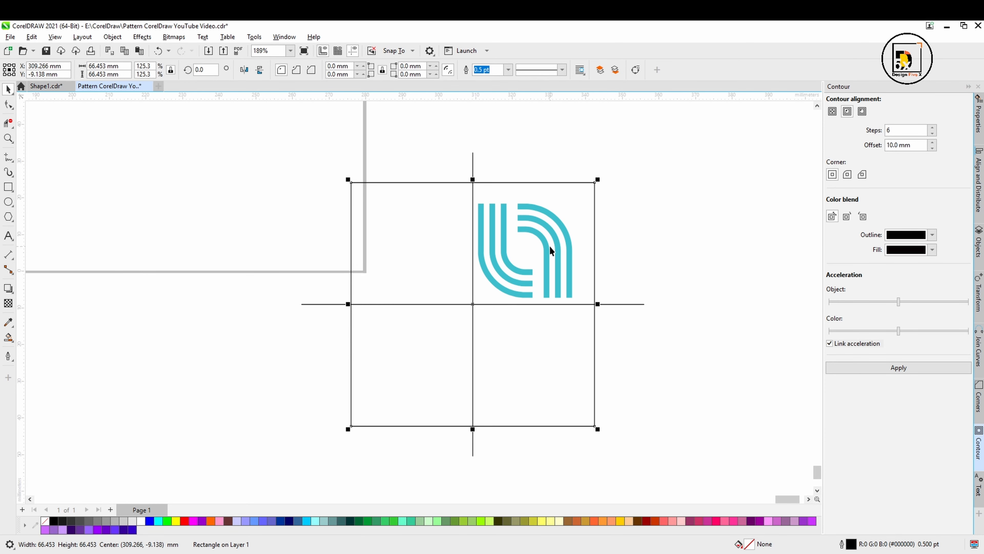
{"action": "right_click", "coordinate": [594, 244]}
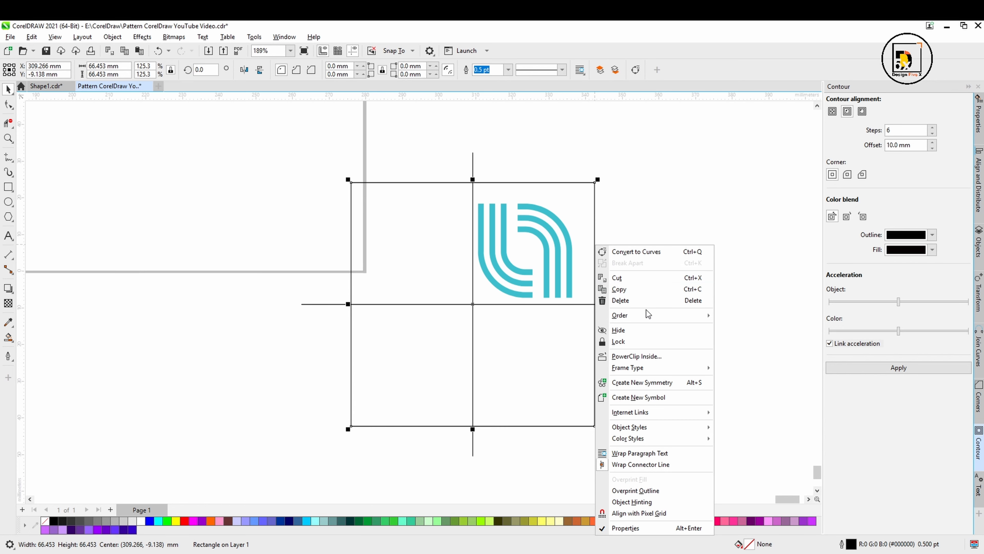
{"action": "mouse_move", "coordinate": [648, 314]}
{"action": "left_click", "coordinate": [732, 331]}
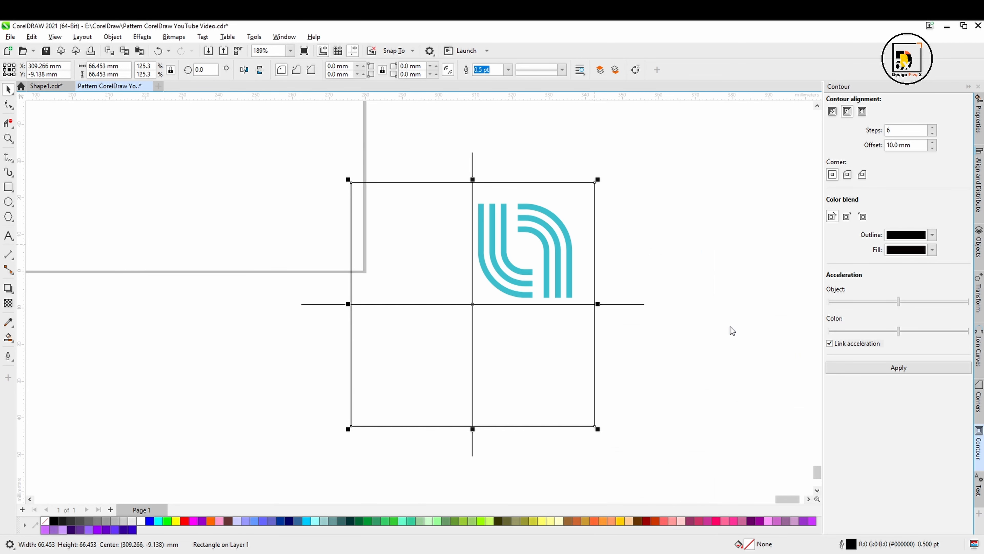
- Move the turquoise group into the upper-right corner of the square, flush with its top and right edges
{"action": "left_click", "coordinate": [548, 254]}
{"action": "scroll", "coordinate": [548, 253], "scroll_direction": "up", "scroll_amount": 3}
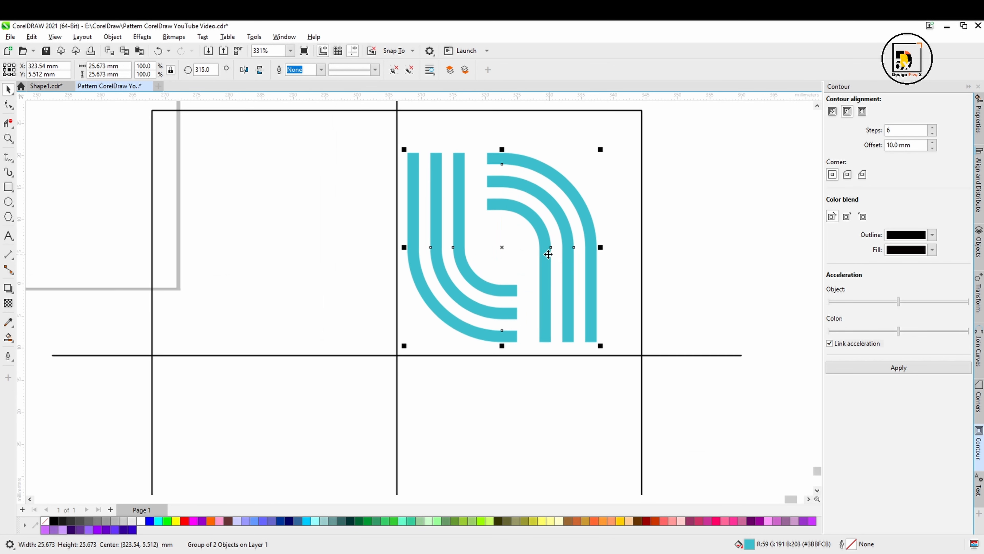
{"action": "scroll", "coordinate": [496, 153], "scroll_direction": "up", "scroll_amount": 2}
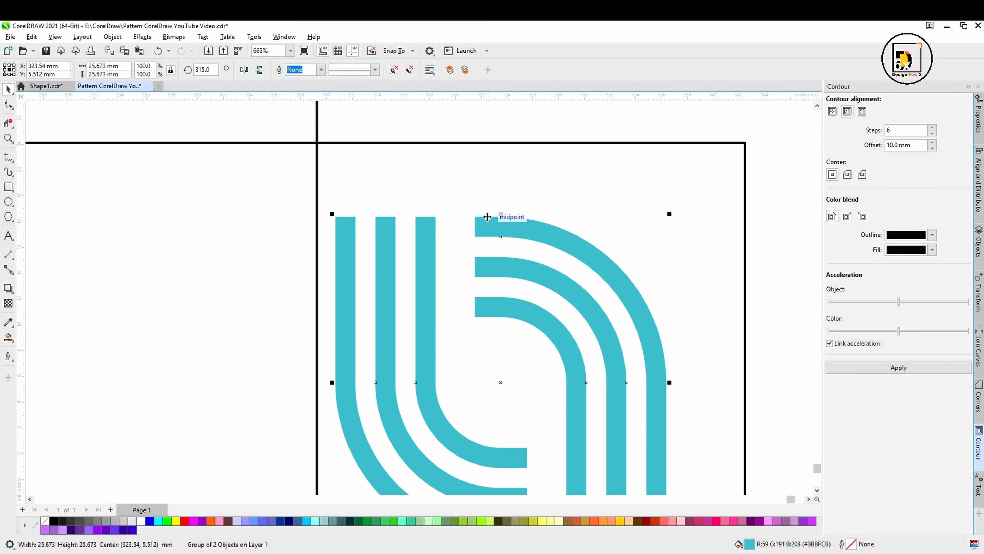
{"action": "left_click_drag", "start_coordinate": [488, 216], "coordinate": [498, 143]}
{"action": "scroll", "coordinate": [501, 185], "scroll_direction": "down", "scroll_amount": 1}
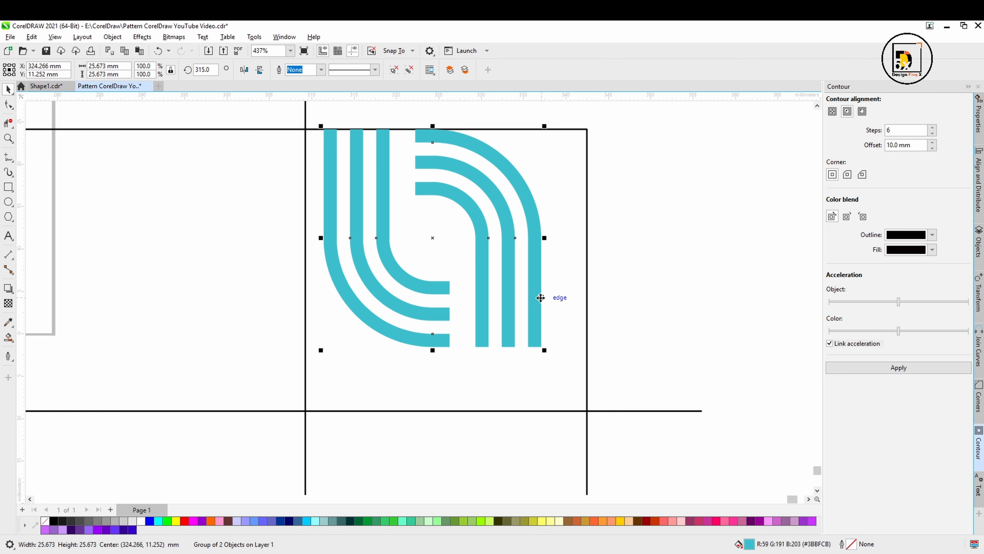
{"action": "left_click", "coordinate": [559, 302]}
{"action": "left_click", "coordinate": [534, 293]}
{"action": "left_click_drag", "start_coordinate": [541, 294], "coordinate": [587, 296]}
- Enlarge the turquoise group proportionally from that corner to about 32.17 mm and inspect its gap to the vertical centre line
{"action": "scroll", "coordinate": [558, 299], "scroll_direction": "down", "scroll_amount": 3}
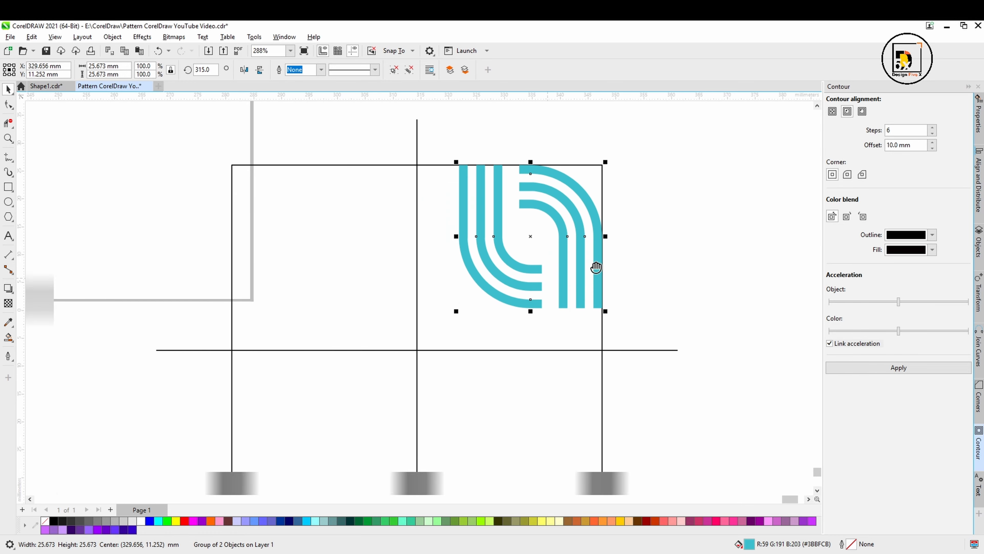
{"action": "left_click_drag", "start_coordinate": [486, 282], "coordinate": [450, 321]}
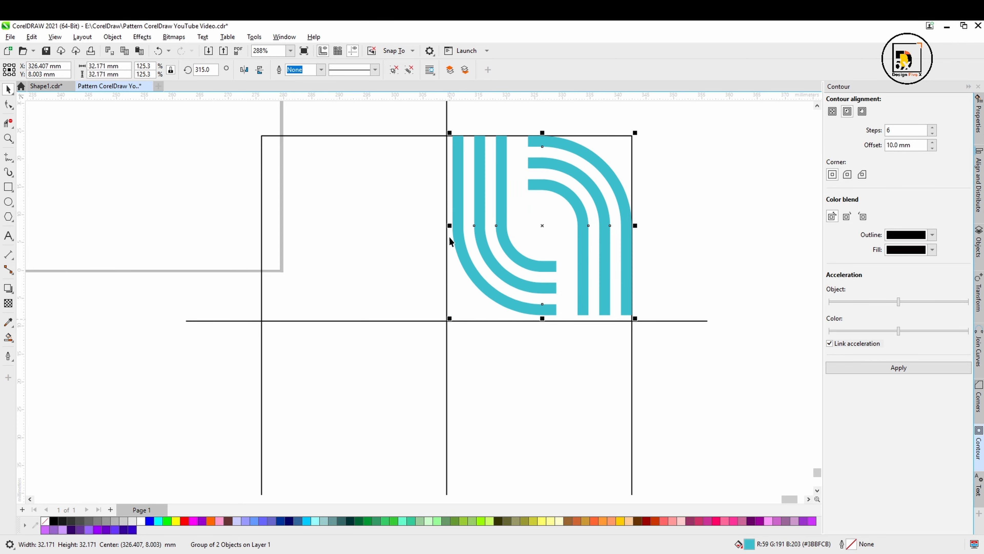
{"action": "scroll", "coordinate": [452, 204], "scroll_direction": "up", "scroll_amount": 4}
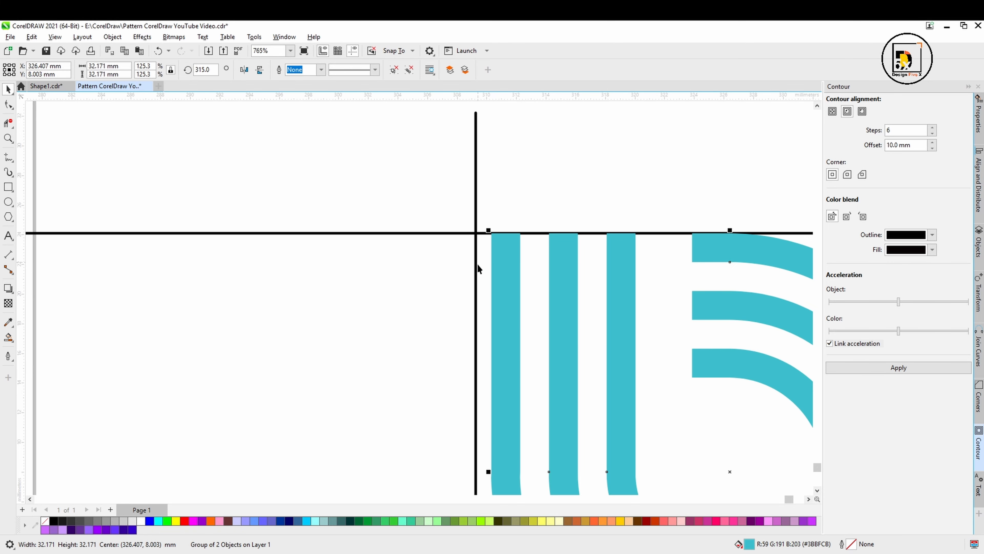
{"action": "scroll", "coordinate": [537, 269], "scroll_direction": "down", "scroll_amount": 2}
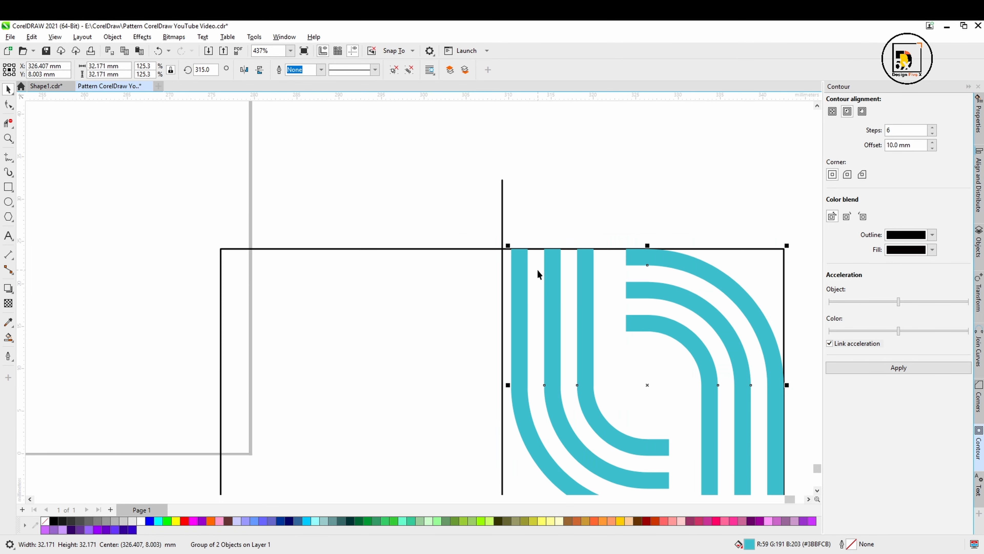
{"action": "scroll", "coordinate": [537, 270], "scroll_direction": "down", "scroll_amount": 2}
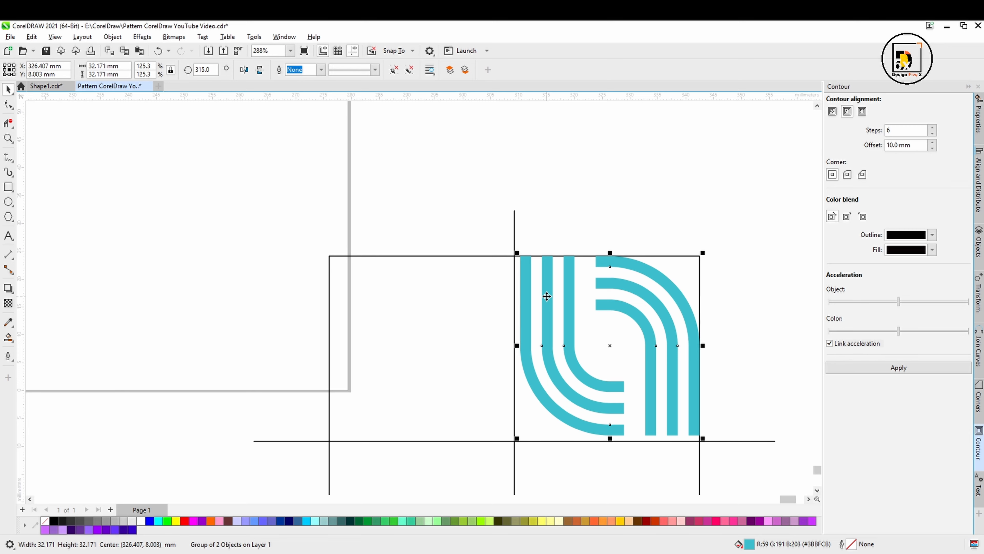
{"action": "scroll", "coordinate": [545, 271], "scroll_direction": "up", "scroll_amount": 5}
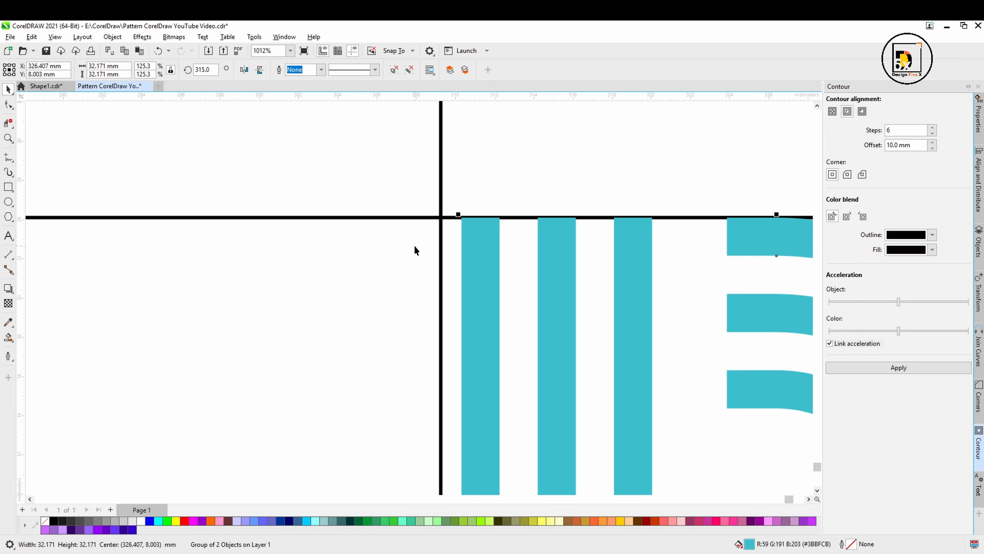
{"action": "scroll", "coordinate": [414, 245], "scroll_direction": "down", "scroll_amount": 3}
{"action": "scroll", "coordinate": [426, 249], "scroll_direction": "up", "scroll_amount": 2}
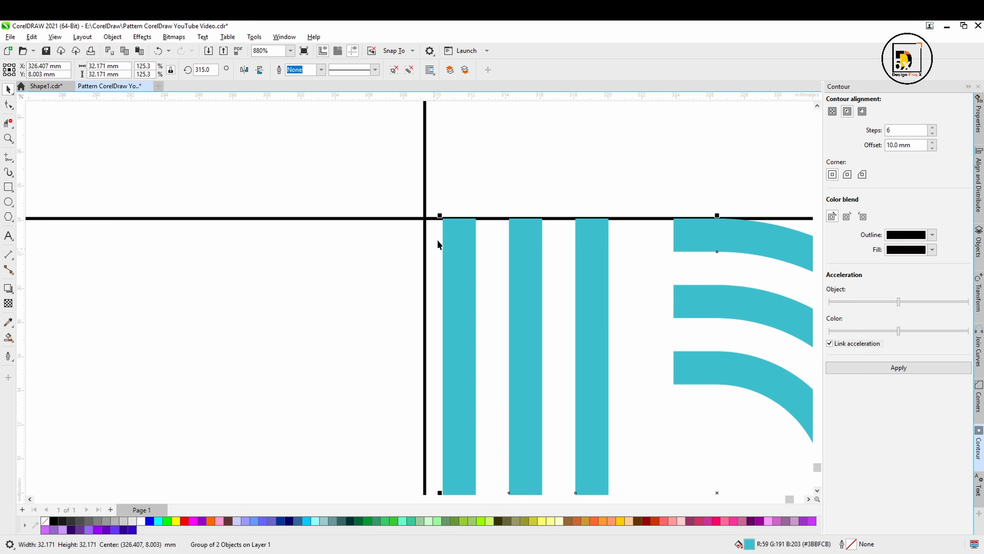
{"action": "scroll", "coordinate": [440, 227], "scroll_direction": "down", "scroll_amount": 2}
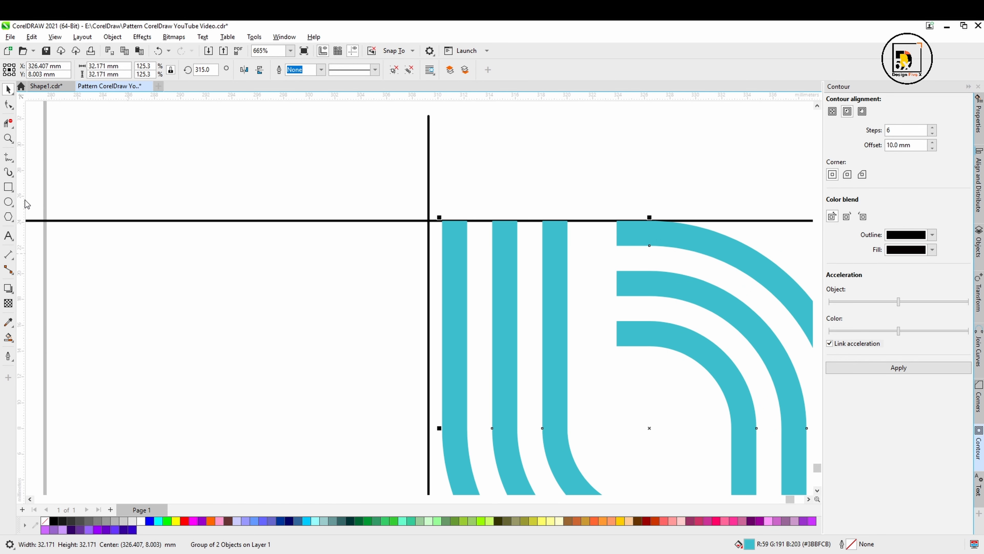
- Draw a small rectangle about 2.1 mm wide above the large square, left of the vertical centre line
{"action": "left_click", "coordinate": [9, 187]}
{"action": "left_click_drag", "start_coordinate": [316, 155], "coordinate": [343, 181]}
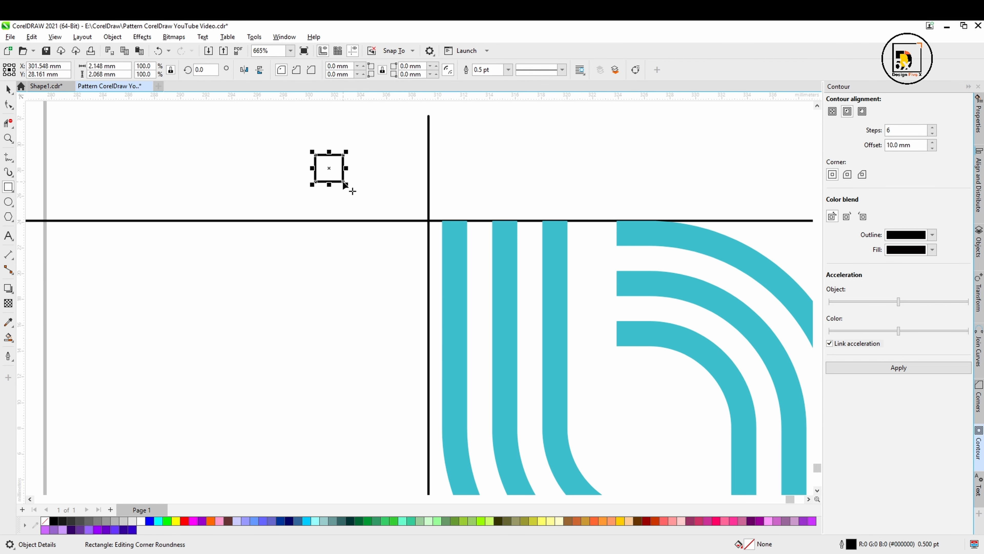
{"action": "left_click", "coordinate": [124, 66]}
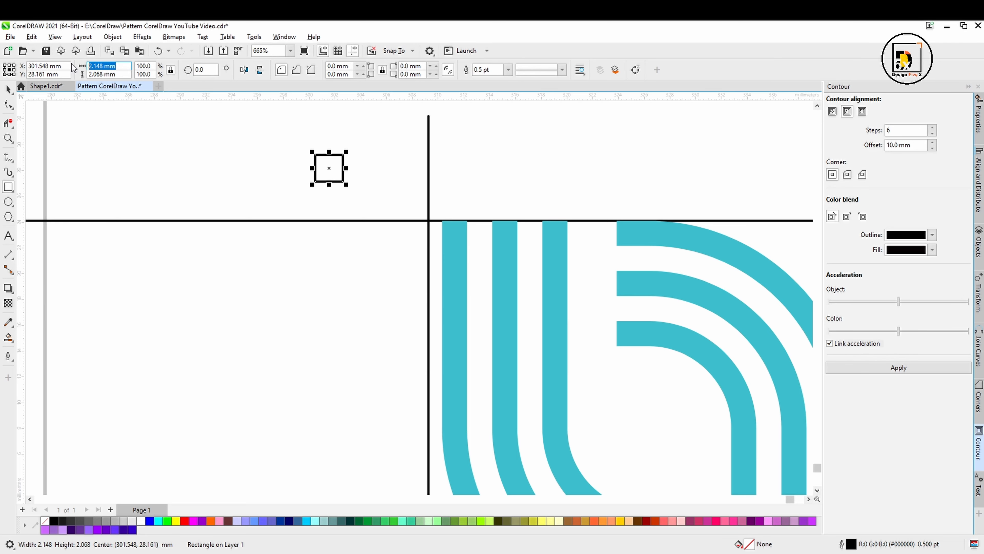
{"action": "type", "text": "10"}
{"action": "key", "text": "Return"}
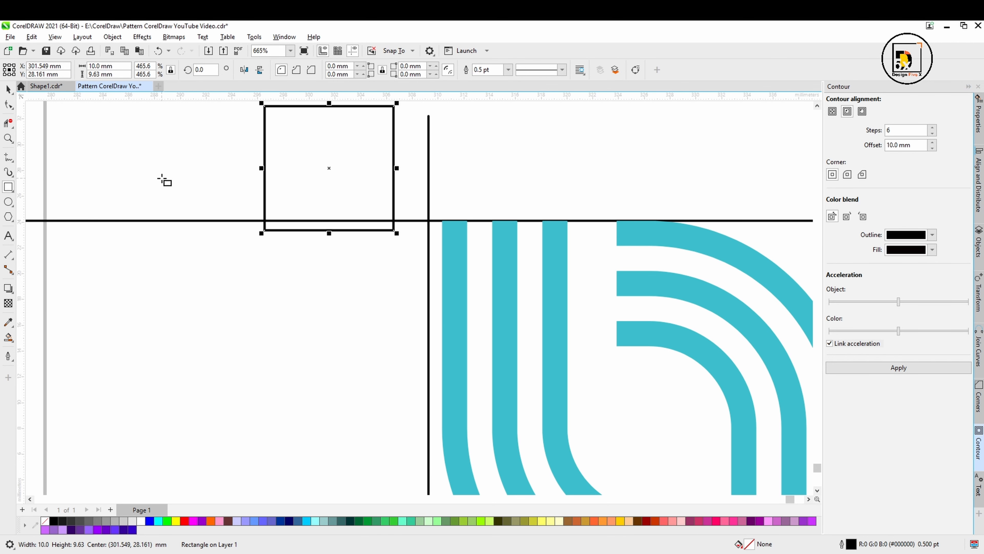
{"action": "key", "text": "ctrl+z"}
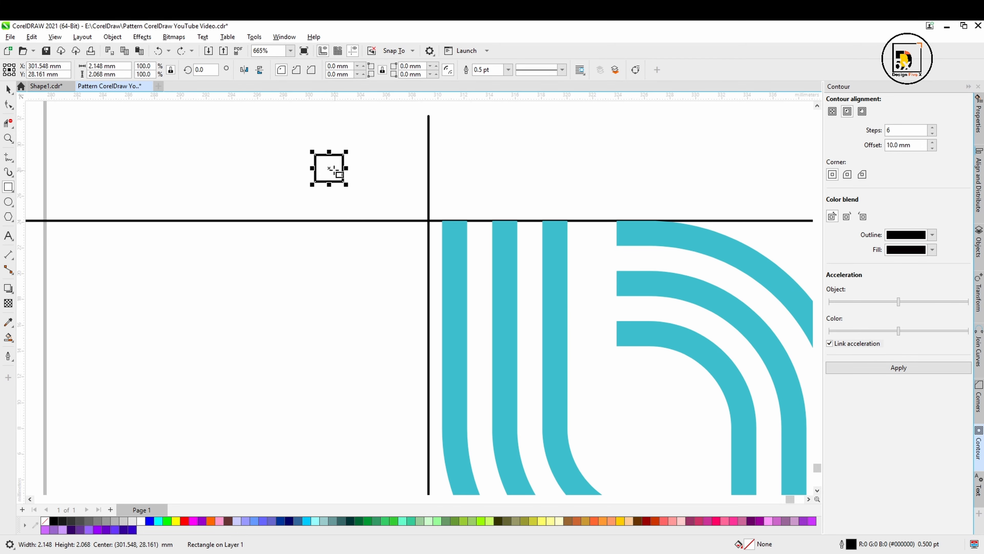
- Move the small rectangle into the gap between the second and third vertical turquoise bars
{"action": "left_click", "coordinate": [8, 89]}
{"action": "left_click_drag", "start_coordinate": [320, 175], "coordinate": [532, 265]}
{"action": "scroll", "coordinate": [532, 266], "scroll_direction": "up", "scroll_amount": 5}
- Scale the small rectangle to about 1.95 by 1.87 mm so it fits the gap between the two bars
{"action": "left_click", "coordinate": [586, 219]}
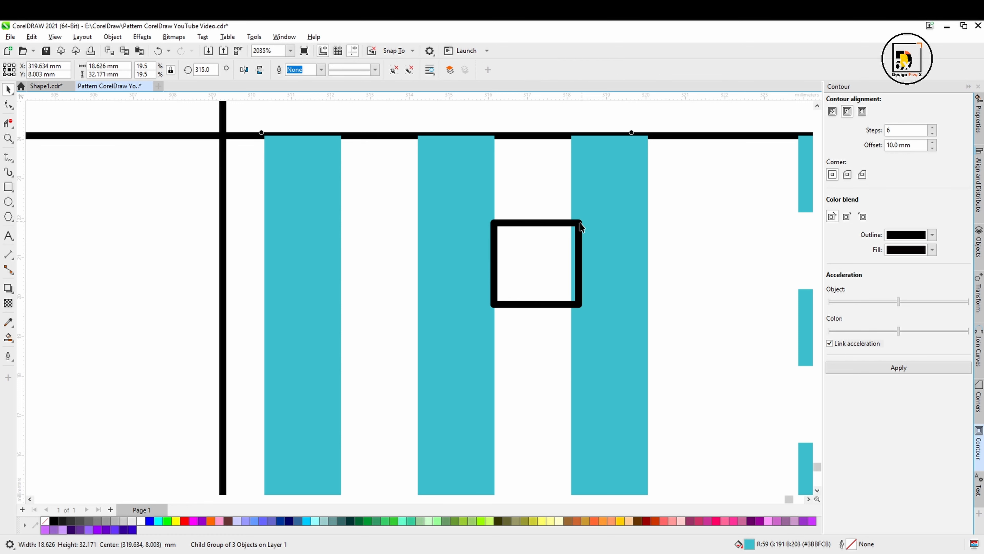
{"action": "left_click", "coordinate": [569, 222]}
{"action": "left_click_drag", "start_coordinate": [581, 221], "coordinate": [568, 231]}
{"action": "left_click", "coordinate": [539, 118]}
{"action": "left_click", "coordinate": [561, 224]}
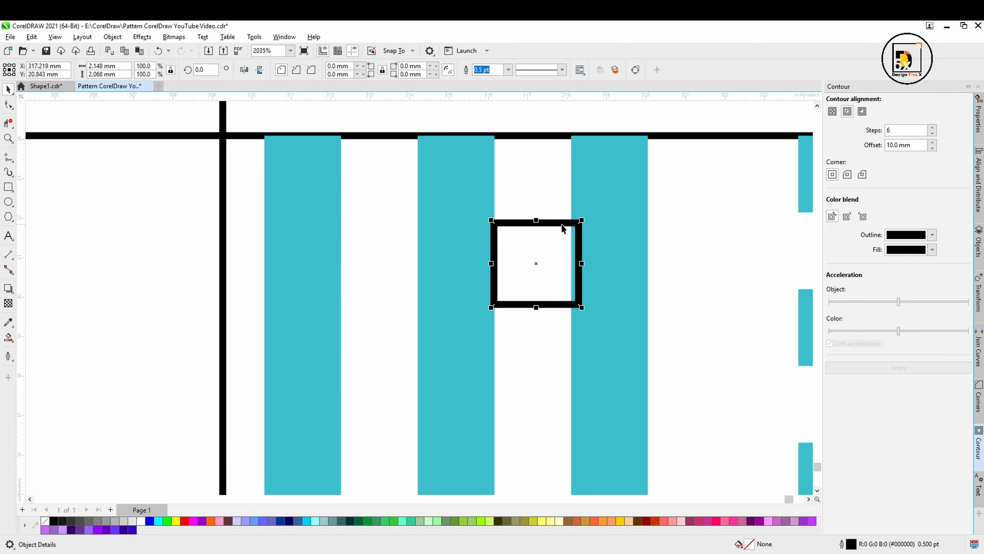
{"action": "left_click_drag", "start_coordinate": [582, 221], "coordinate": [574, 227]}
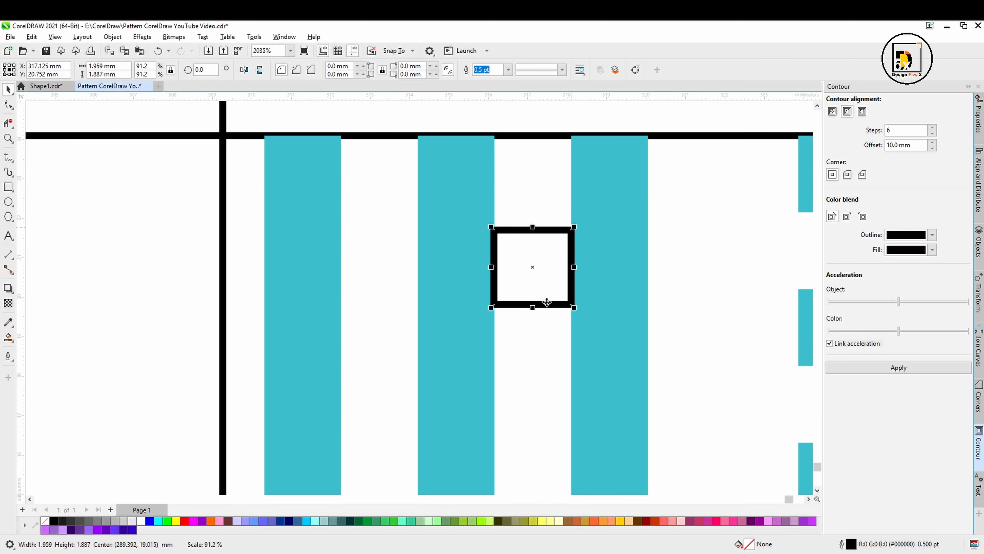
{"action": "left_click_drag", "start_coordinate": [491, 309], "coordinate": [494, 306]}
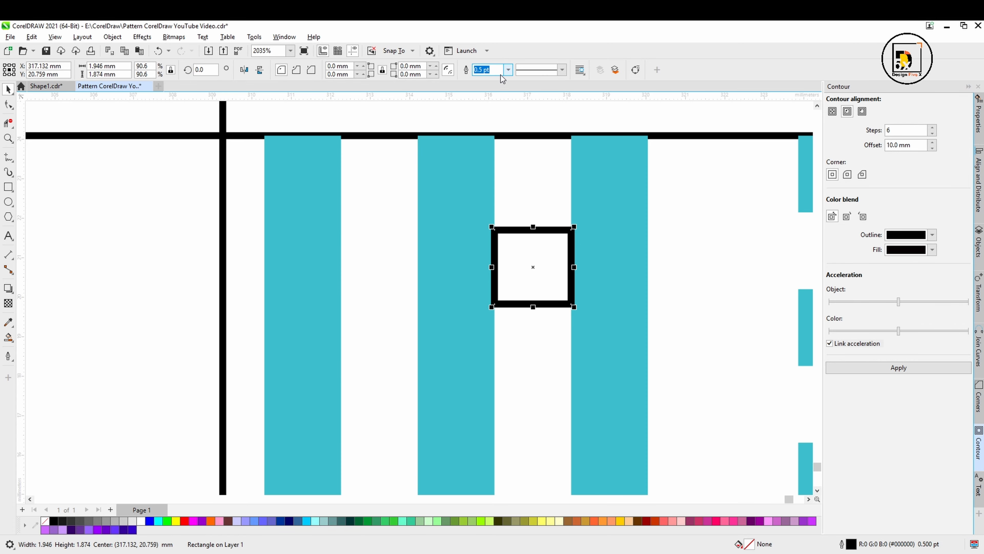
- Set the small rectangle's outline width to Hairline and inspect its fit between the bars
{"action": "left_click", "coordinate": [507, 70]}
{"action": "left_click", "coordinate": [483, 90]}
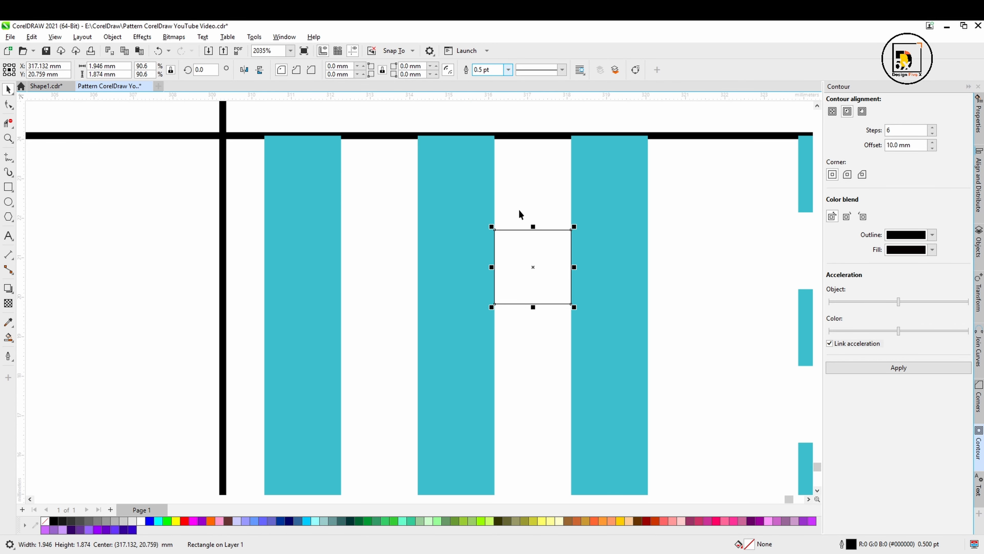
{"action": "scroll", "coordinate": [510, 306], "scroll_direction": "up", "scroll_amount": 2}
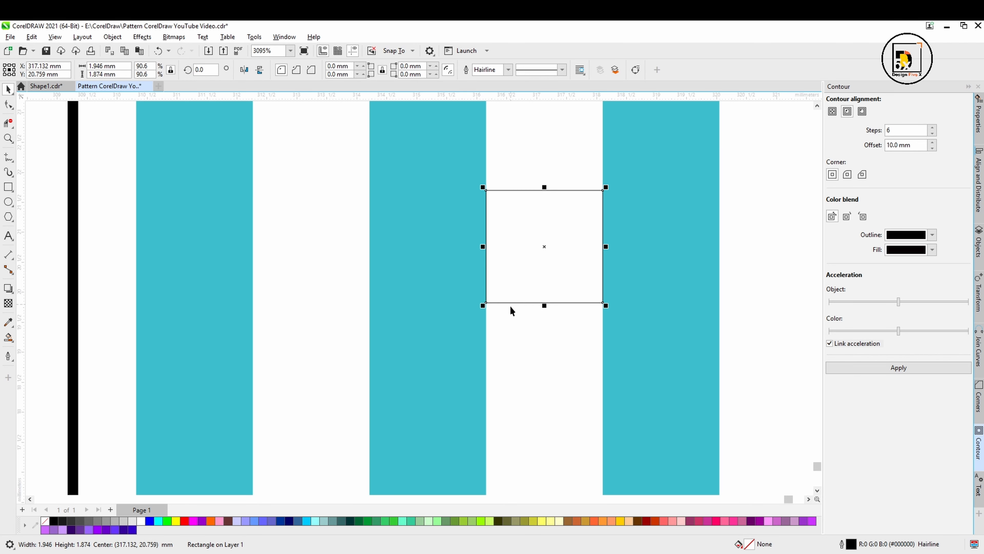
{"action": "scroll", "coordinate": [510, 305], "scroll_direction": "down", "scroll_amount": 2}
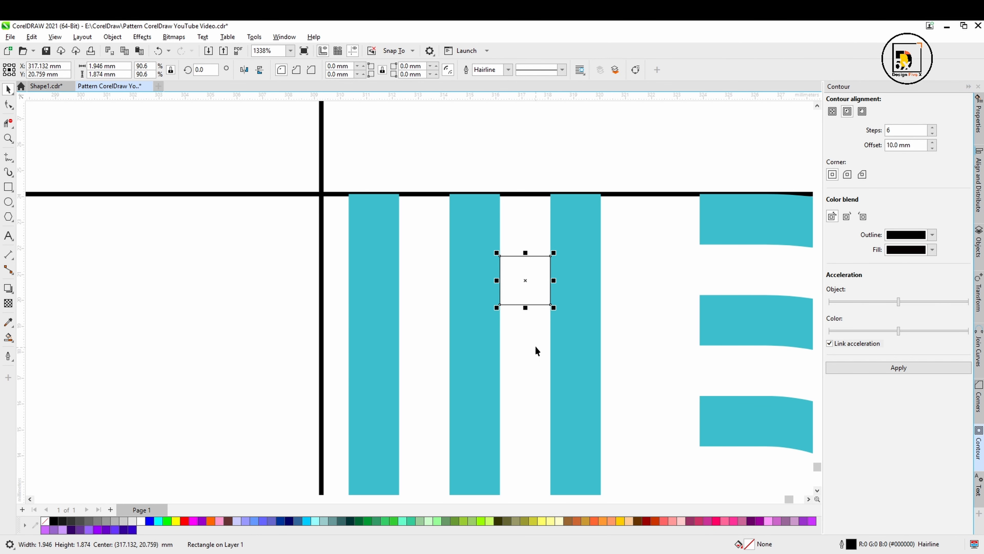
- Move the small rectangle onto the vertical centre line, just below the large square's top edge, and compare it with the first bar
{"action": "scroll", "coordinate": [535, 346], "scroll_direction": "down", "scroll_amount": 2}
{"action": "left_click_drag", "start_coordinate": [529, 313], "coordinate": [429, 284]}
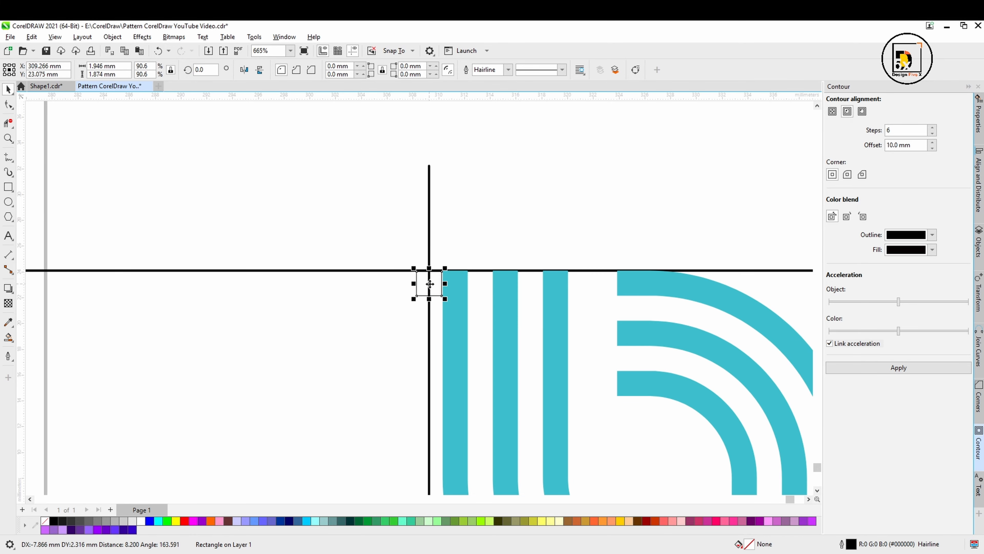
{"action": "scroll", "coordinate": [432, 285], "scroll_direction": "up", "scroll_amount": 4}
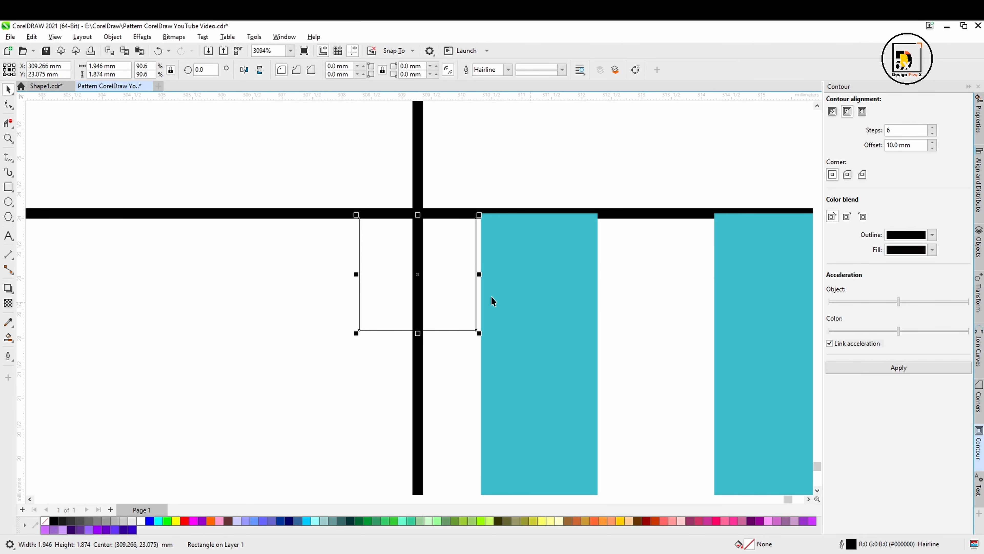
{"action": "scroll", "coordinate": [435, 253], "scroll_direction": "up", "scroll_amount": 1}
{"action": "scroll", "coordinate": [435, 253], "scroll_direction": "down", "scroll_amount": 1}
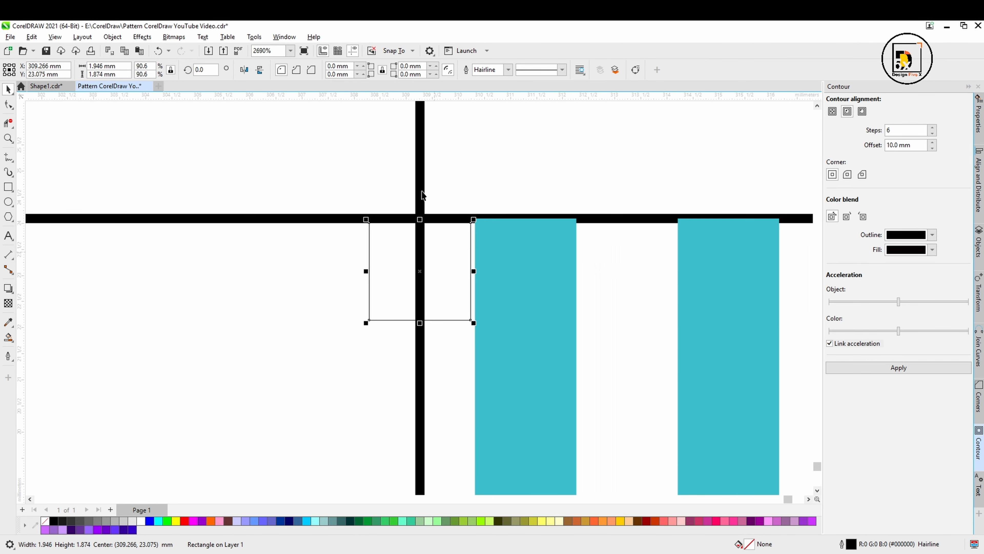
- Select the small rectangle together with the vertical centre line and check its spacing to the first turquoise bar
{"action": "left_click", "coordinate": [419, 164], "text": "shift"}
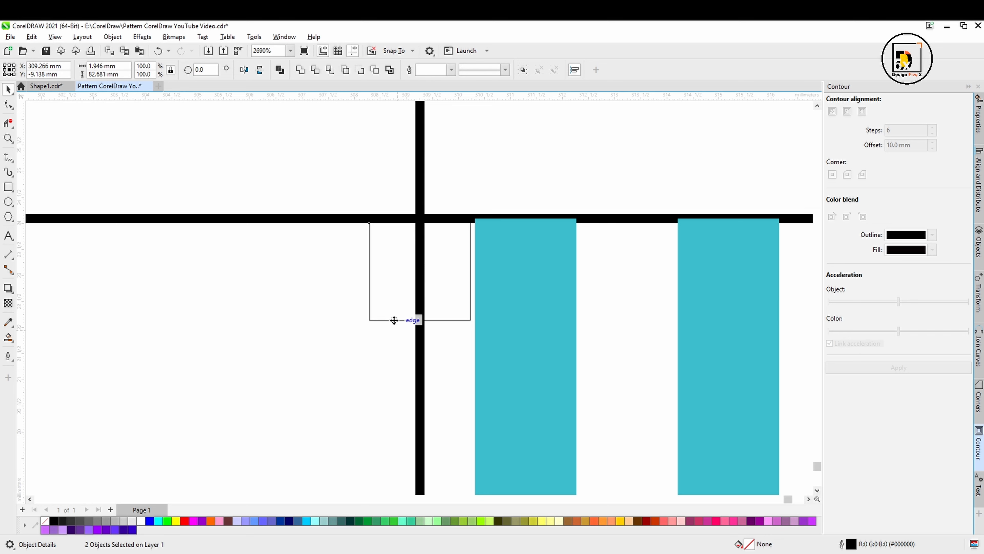
{"action": "left_click", "coordinate": [345, 171]}
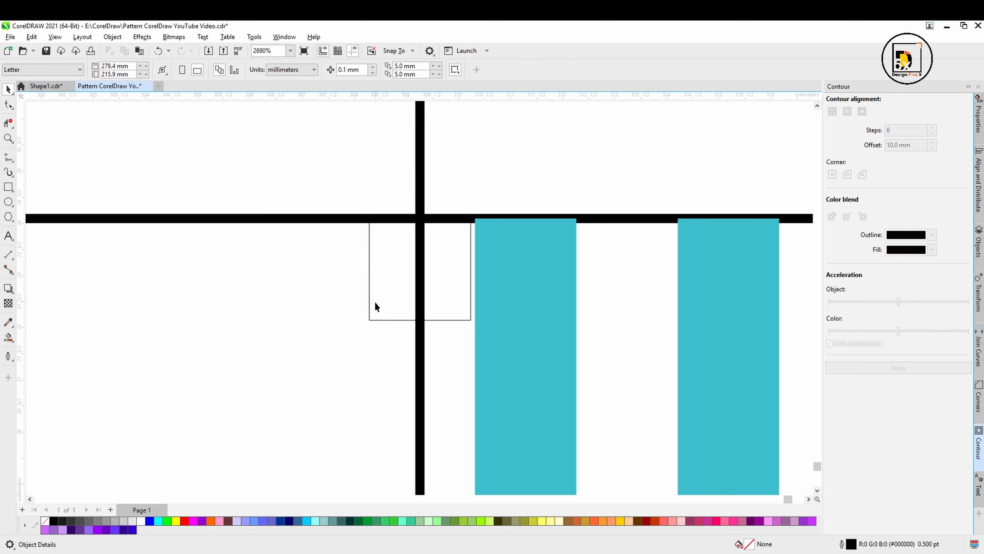
{"action": "left_click", "coordinate": [376, 320]}
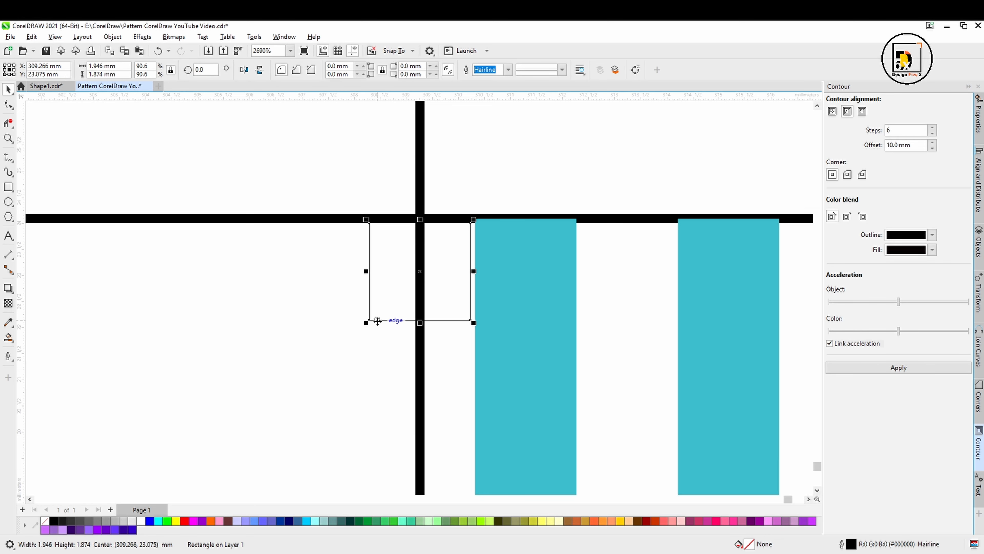
{"action": "left_click", "coordinate": [423, 156], "text": "shift"}
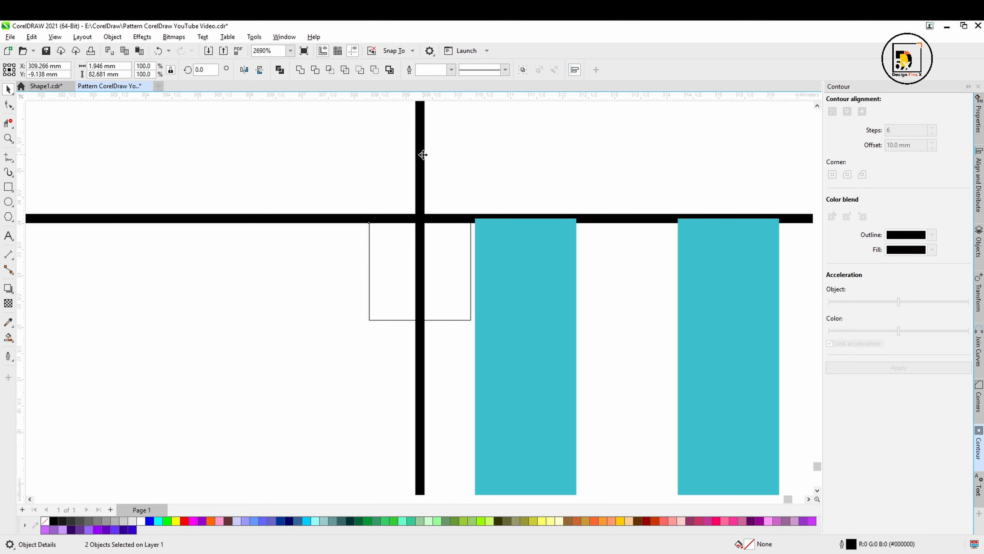
{"action": "scroll", "coordinate": [407, 210], "scroll_direction": "down", "scroll_amount": 3}
{"action": "scroll", "coordinate": [423, 252], "scroll_direction": "up", "scroll_amount": 1}
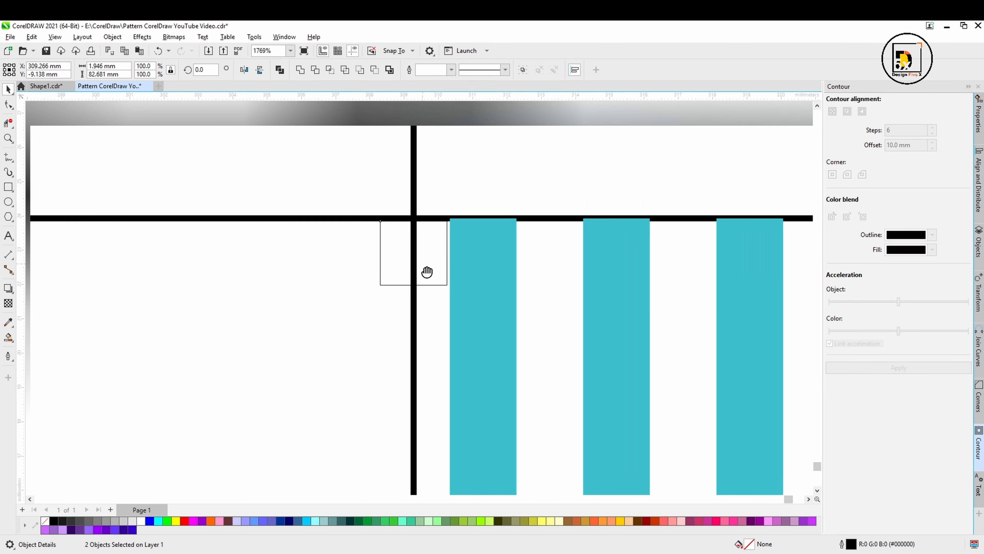
{"action": "scroll", "coordinate": [486, 316], "scroll_direction": "down", "scroll_amount": 1}
{"action": "scroll", "coordinate": [494, 321], "scroll_direction": "up", "scroll_amount": 2}
{"action": "key", "text": "ctrl+g"}
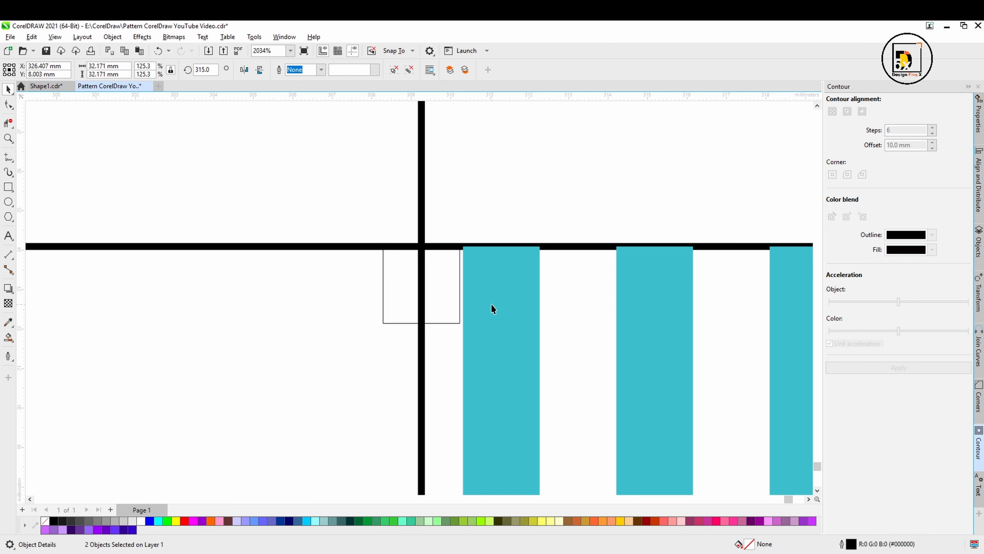
- Delete the small hairline rectangle from the vertical centre line
{"action": "left_click", "coordinate": [437, 323]}
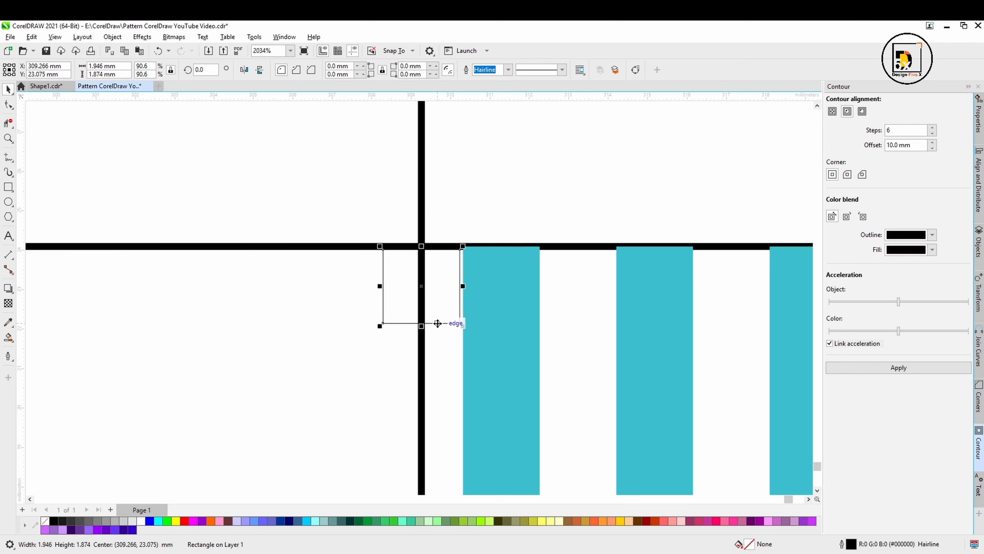
{"action": "key", "text": "Escape"}
- Try to mirror a copy of the motif and the vertical centre line into the upper-left quarter of the square
{"action": "scroll", "coordinate": [437, 323], "scroll_direction": "down", "scroll_amount": 5}
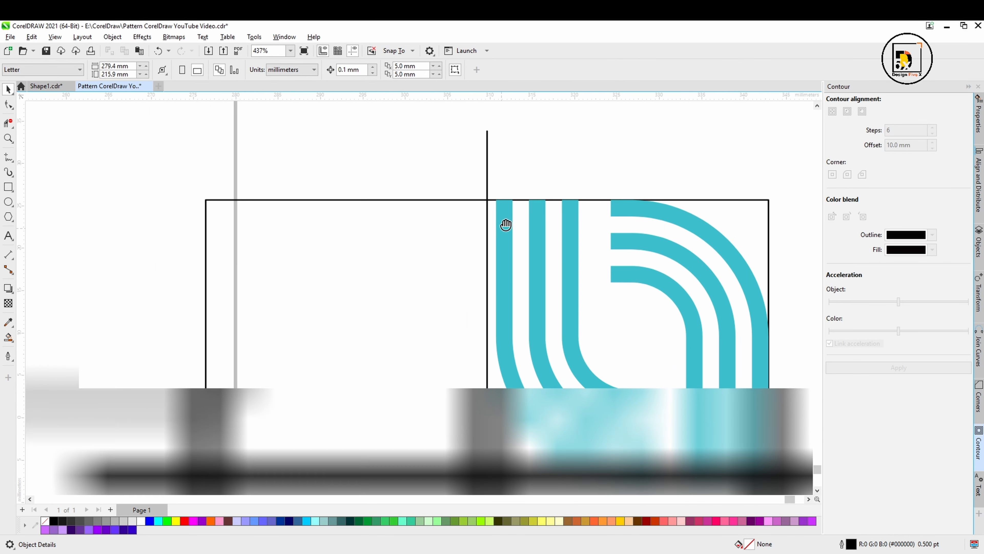
{"action": "left_click_drag", "start_coordinate": [540, 284], "coordinate": [554, 283]}
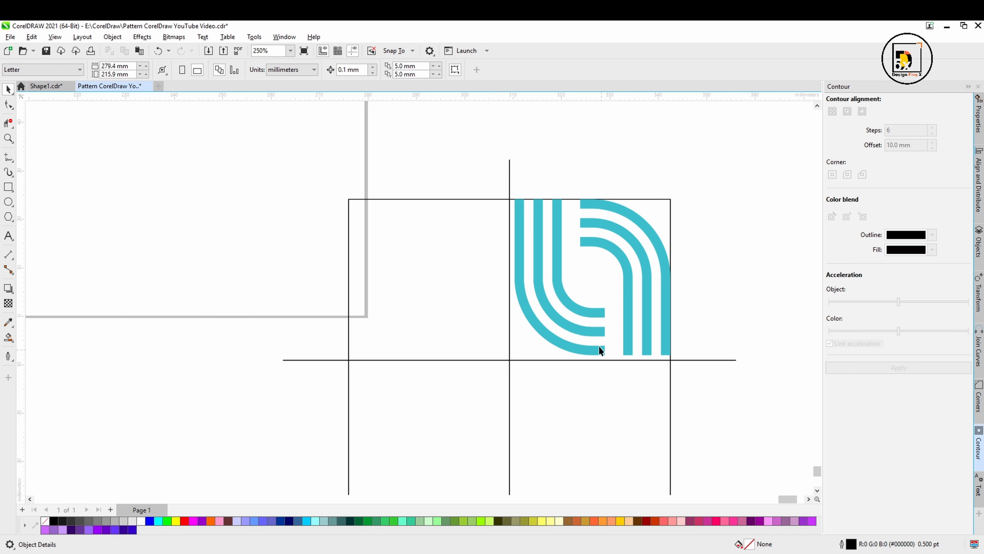
{"action": "left_click", "coordinate": [586, 329]}
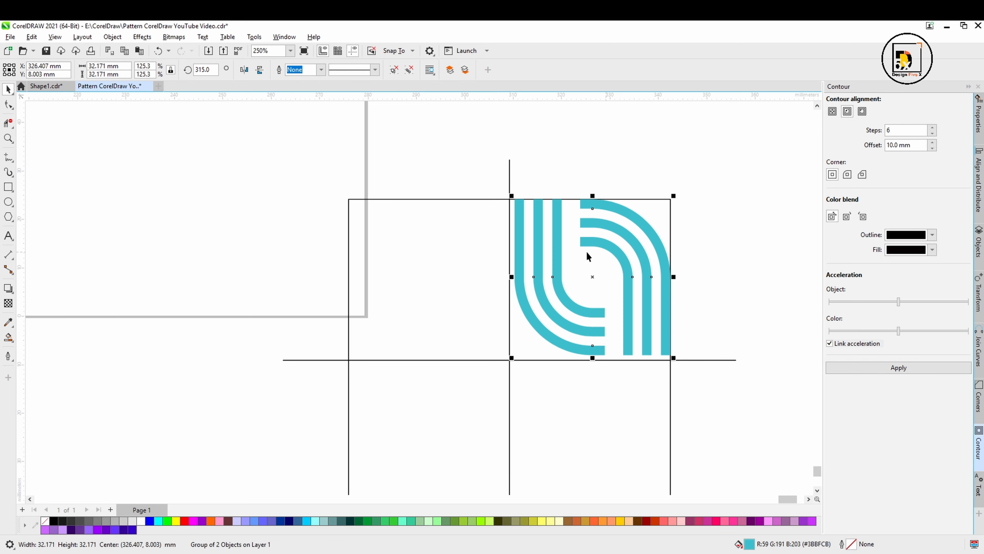
{"action": "left_click", "coordinate": [510, 173], "text": "shift"}
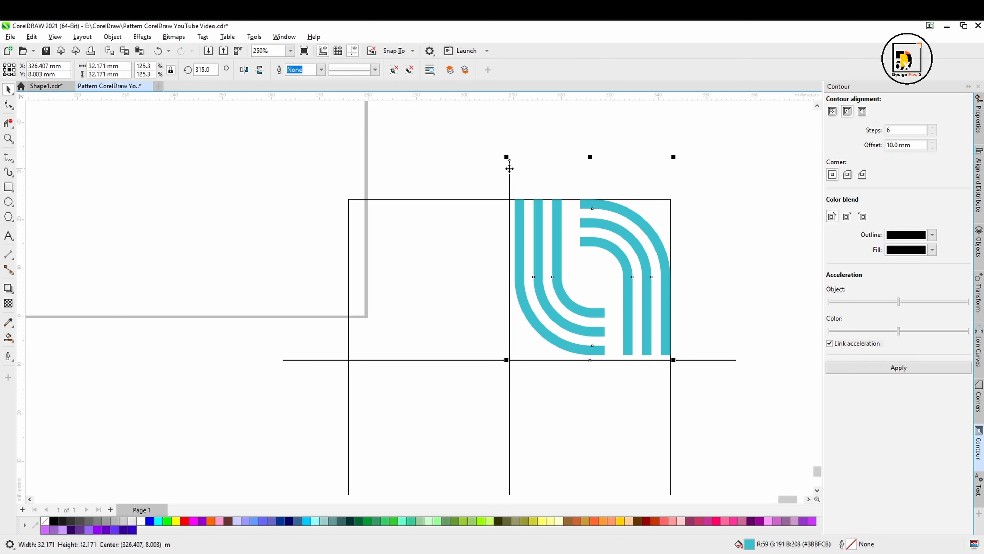
{"action": "left_click_drag", "start_coordinate": [675, 157], "coordinate": [450, 164]}
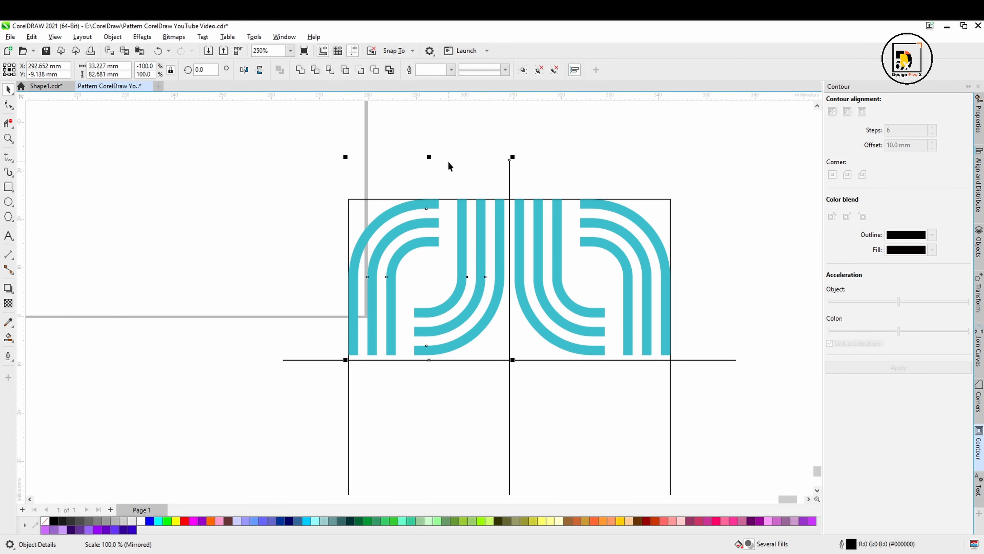
{"action": "key", "text": "ctrl+z"}
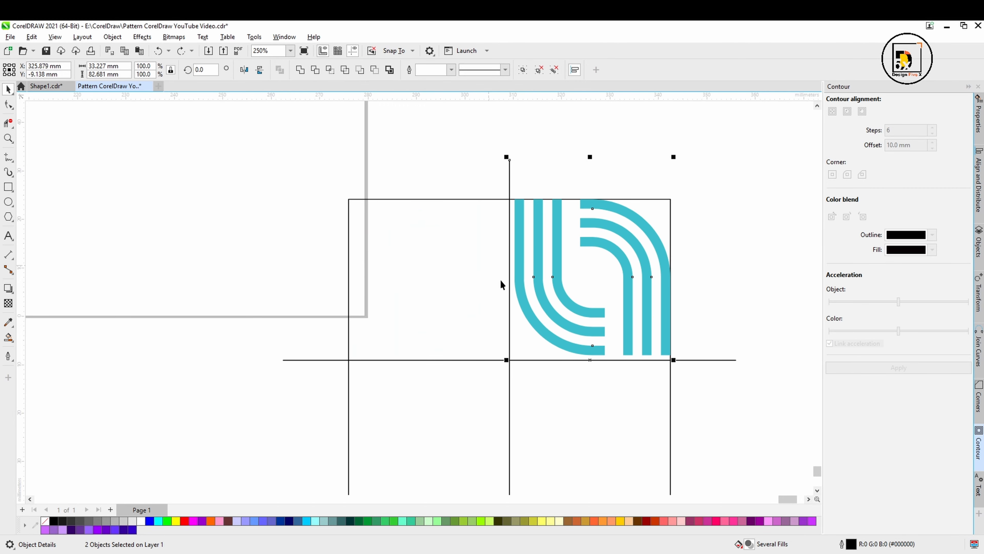
- Rotate copies of the motif in 90° steps around the intersection of the centre lines to fill the other three quarters
{"action": "left_click", "coordinate": [712, 295]}
{"action": "left_click", "coordinate": [577, 320]}
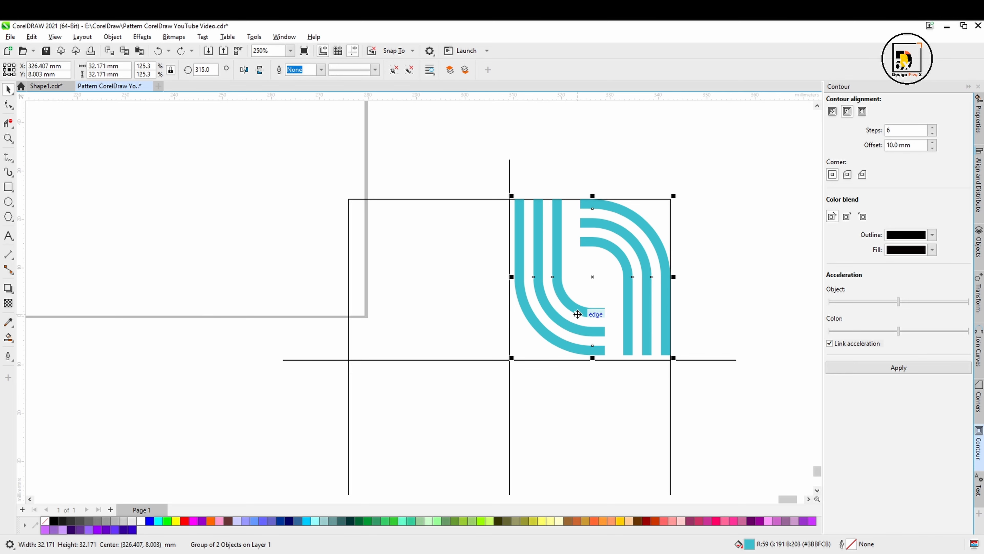
{"action": "scroll", "coordinate": [577, 321], "scroll_direction": "up", "scroll_amount": 3}
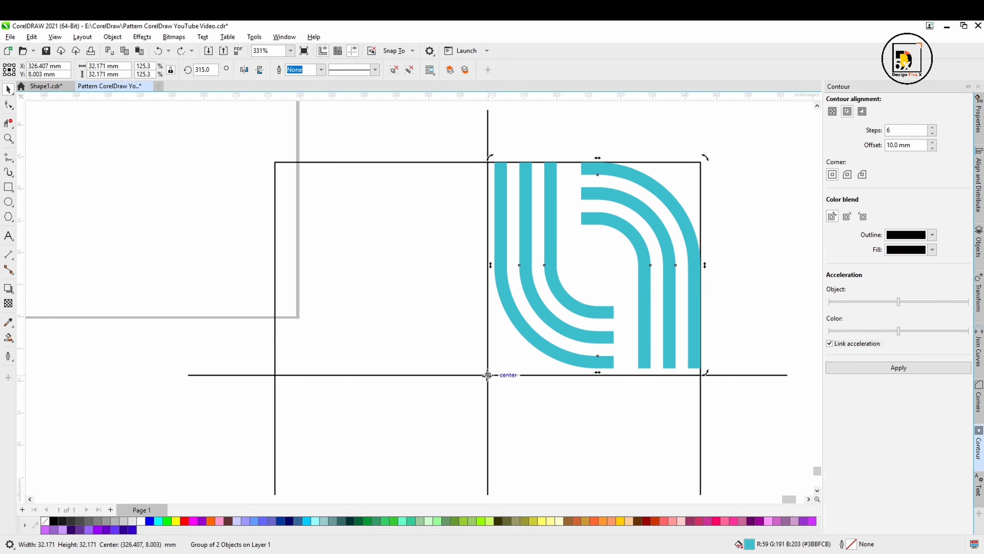
{"action": "left_click_drag", "start_coordinate": [488, 374], "coordinate": [488, 375]}
{"action": "scroll", "coordinate": [604, 332], "scroll_direction": "down", "scroll_amount": 1}
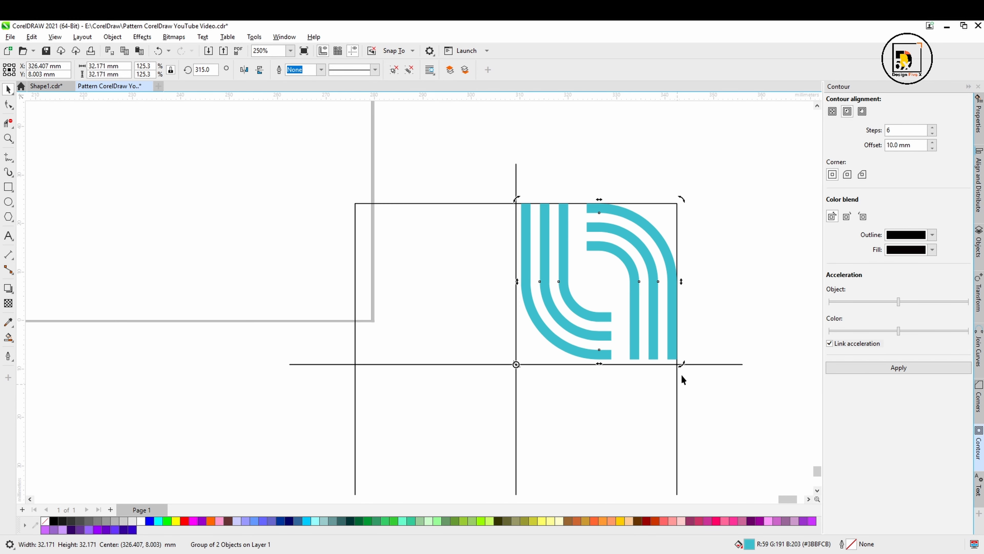
{"action": "left_click_drag", "start_coordinate": [684, 366], "coordinate": [526, 186]}
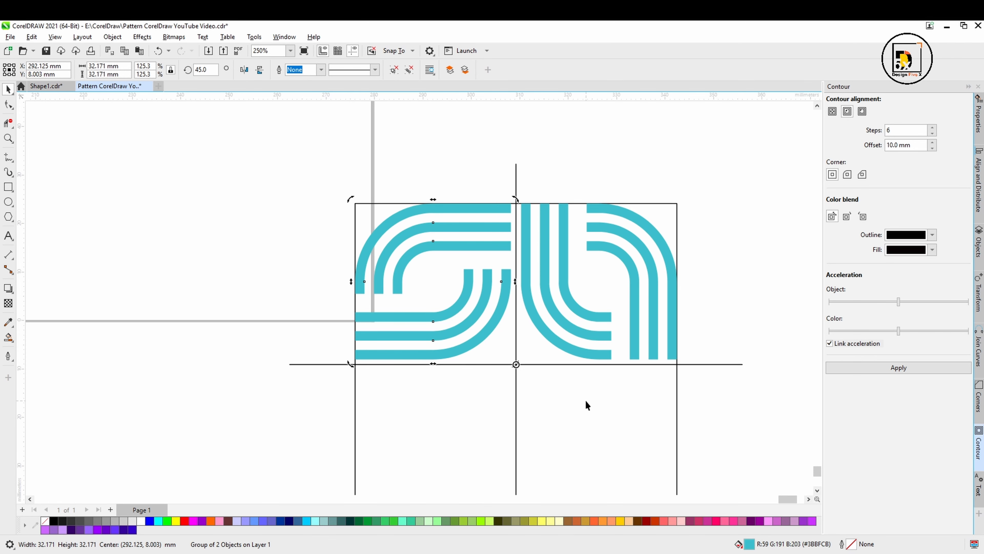
{"action": "key", "text": "ctrl+r"}
{"action": "key", "text": "ctrl+r"}
{"action": "scroll", "coordinate": [580, 392], "scroll_direction": "down", "scroll_amount": 1}
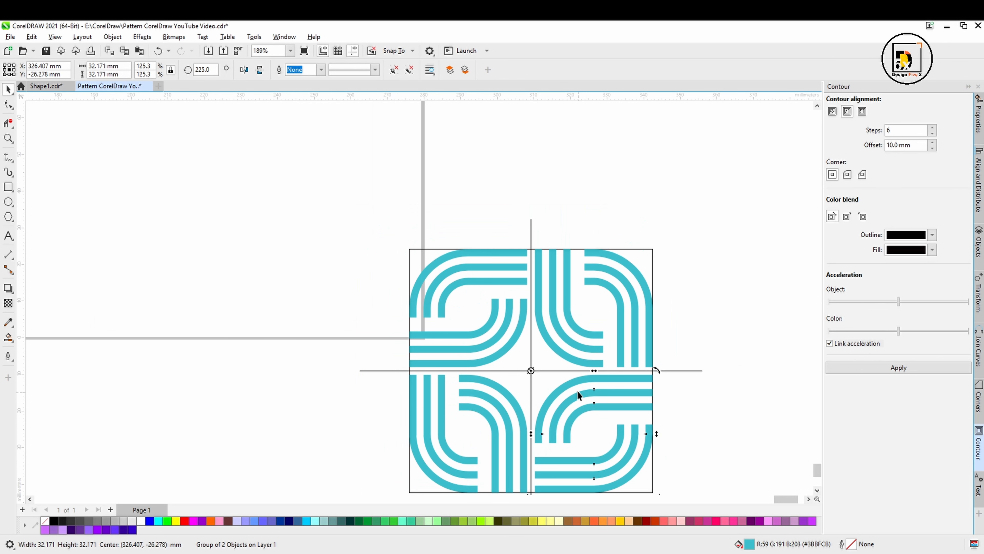
{"action": "left_click_drag", "start_coordinate": [577, 376], "coordinate": [556, 326]}
{"action": "left_click", "coordinate": [687, 409]}
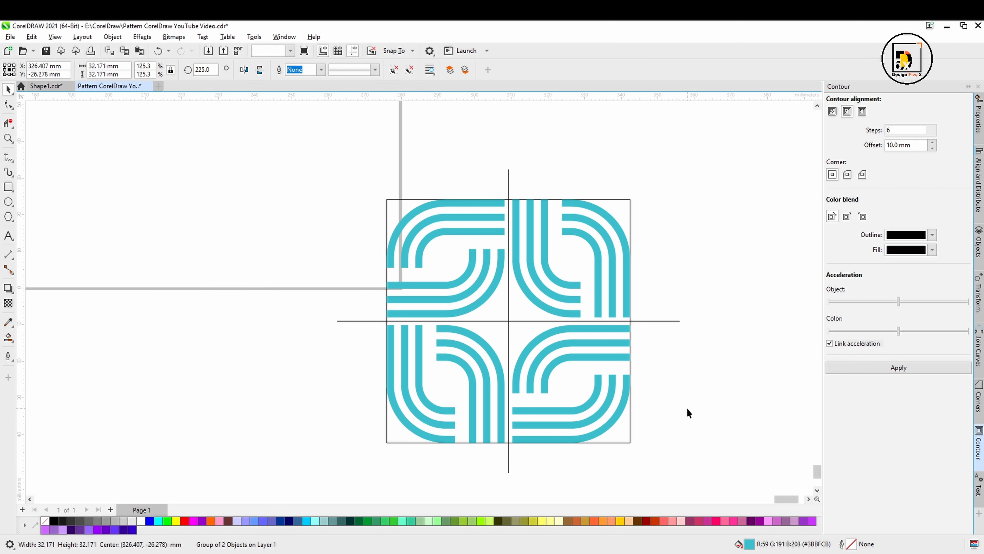
- Ungroup all objects of the motif in the upper-right quarter
{"action": "scroll", "coordinate": [564, 367], "scroll_direction": "up", "scroll_amount": 1}
{"action": "left_click_drag", "start_coordinate": [564, 367], "coordinate": [610, 390]}
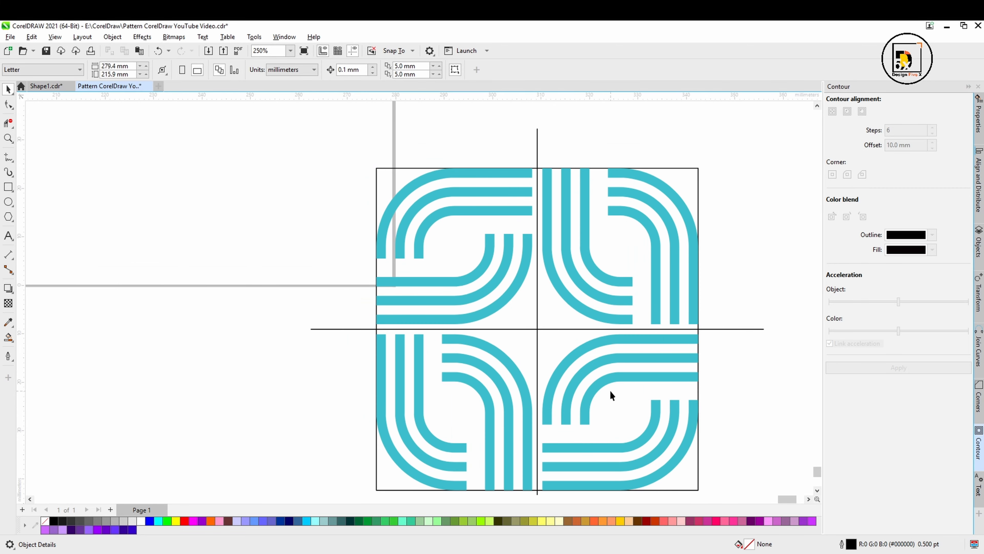
{"action": "scroll", "coordinate": [582, 352], "scroll_direction": "up", "scroll_amount": 2}
{"action": "left_click", "coordinate": [579, 283]}
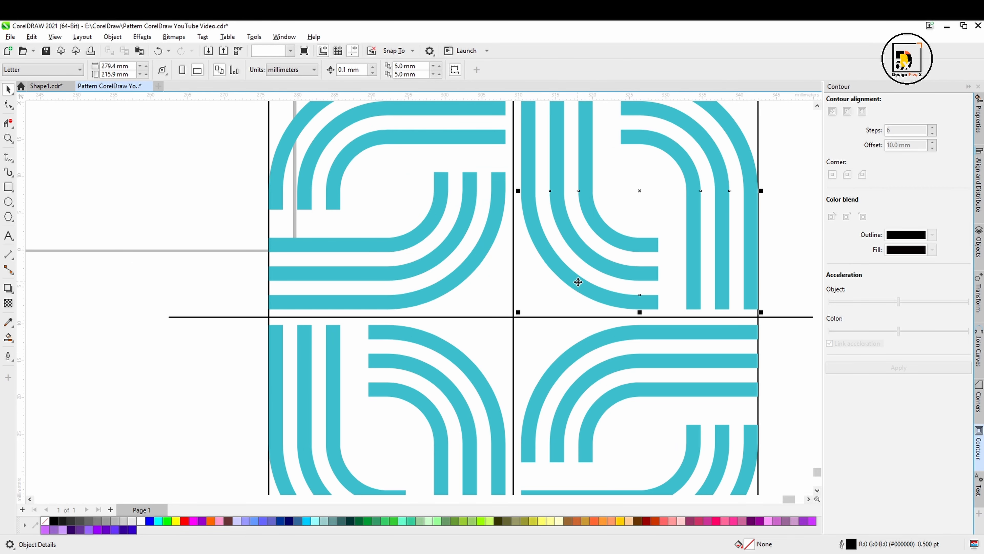
{"action": "right_click", "coordinate": [579, 282]}
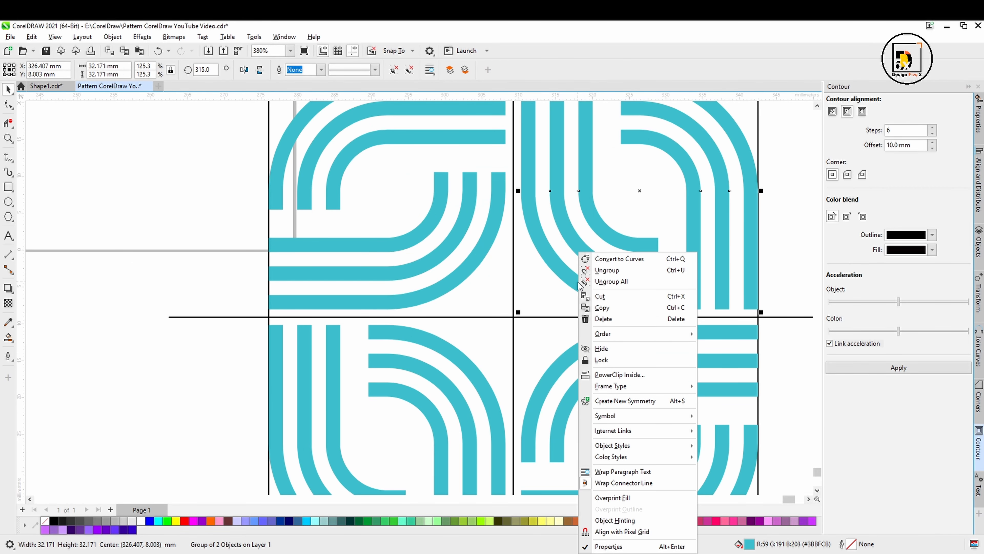
{"action": "left_click", "coordinate": [606, 283]}
{"action": "scroll", "coordinate": [782, 273], "scroll_direction": "down", "scroll_amount": 2}
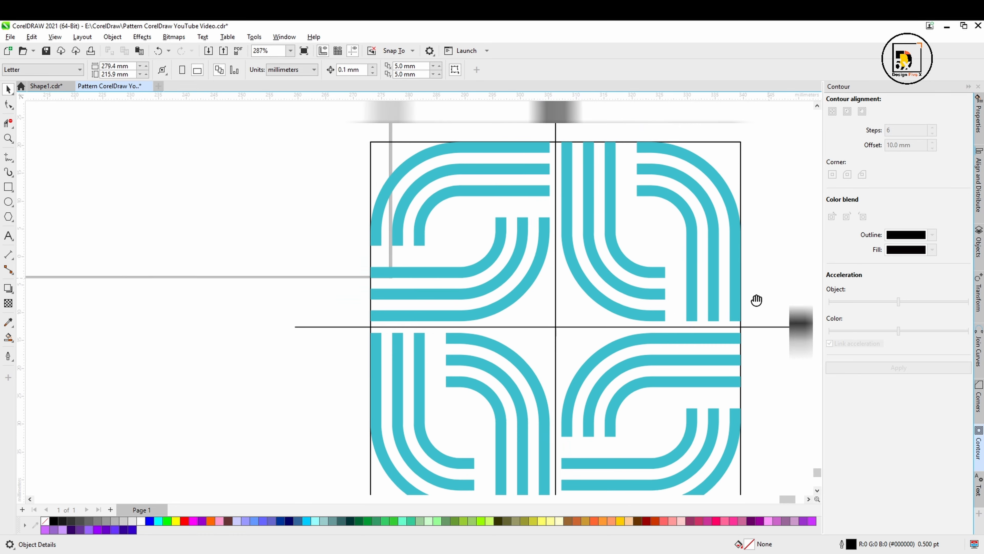
- Copy the upper-right motif's outermost band beside the vertical centre line diagonally toward the square's centre, about 2.85 mm left and down
{"action": "left_click", "coordinate": [602, 314]}
{"action": "left_click_drag", "start_coordinate": [587, 306], "coordinate": [565, 327]}
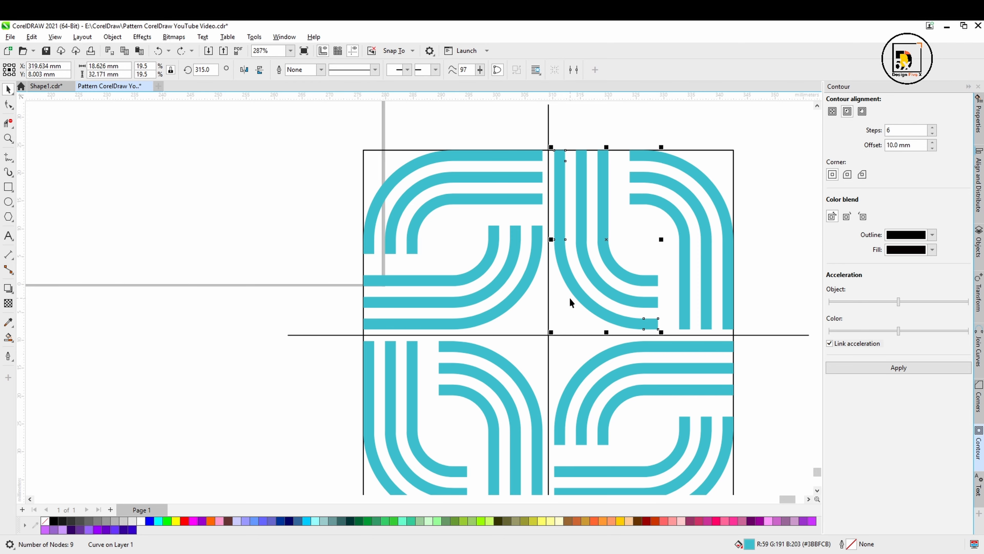
{"action": "left_click_drag", "start_coordinate": [574, 289], "coordinate": [555, 308]}
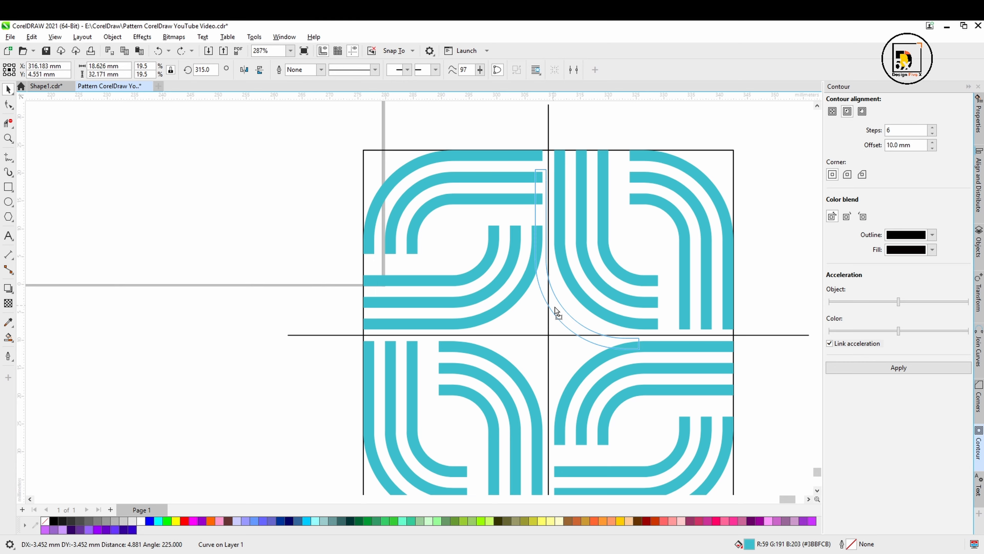
{"action": "left_click_drag", "start_coordinate": [556, 309], "coordinate": [563, 311]}
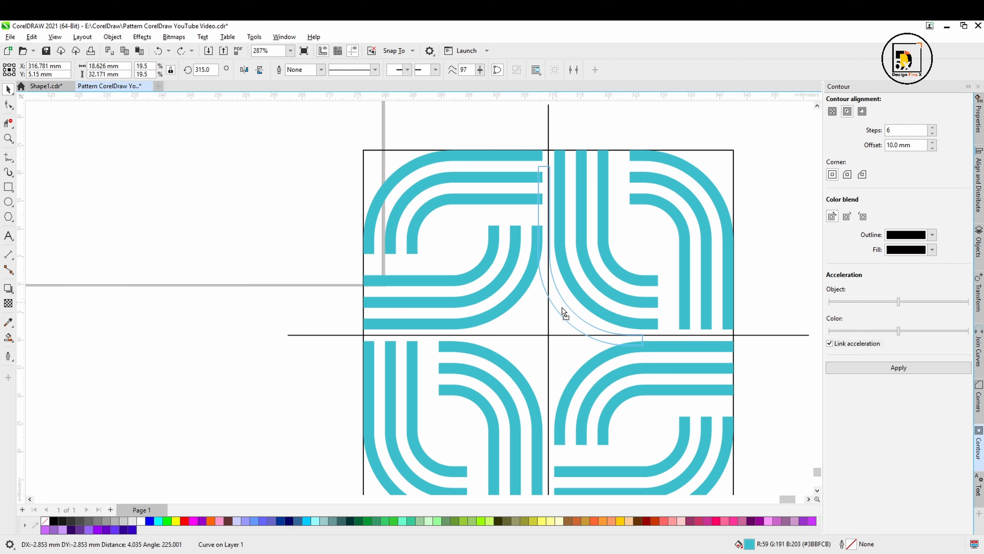
{"action": "left_click_drag", "start_coordinate": [562, 307], "coordinate": [562, 308]}
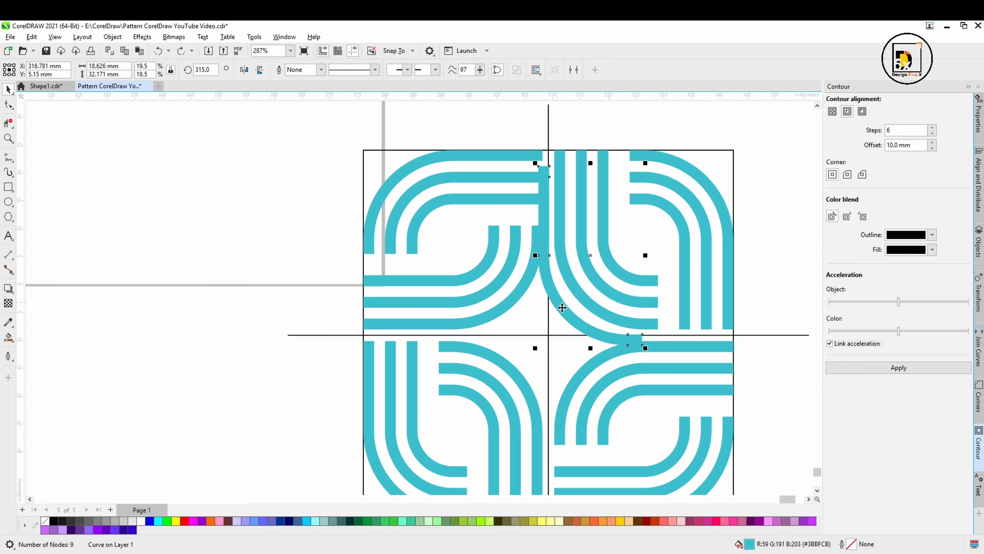
- Rotate copies of the offset band in 90° steps around the centre lines' intersection into the other three quarters
{"action": "left_click", "coordinate": [571, 318]}
{"action": "left_click_drag", "start_coordinate": [591, 254], "coordinate": [549, 334]}
{"action": "left_click_drag", "start_coordinate": [652, 347], "coordinate": [565, 225]}
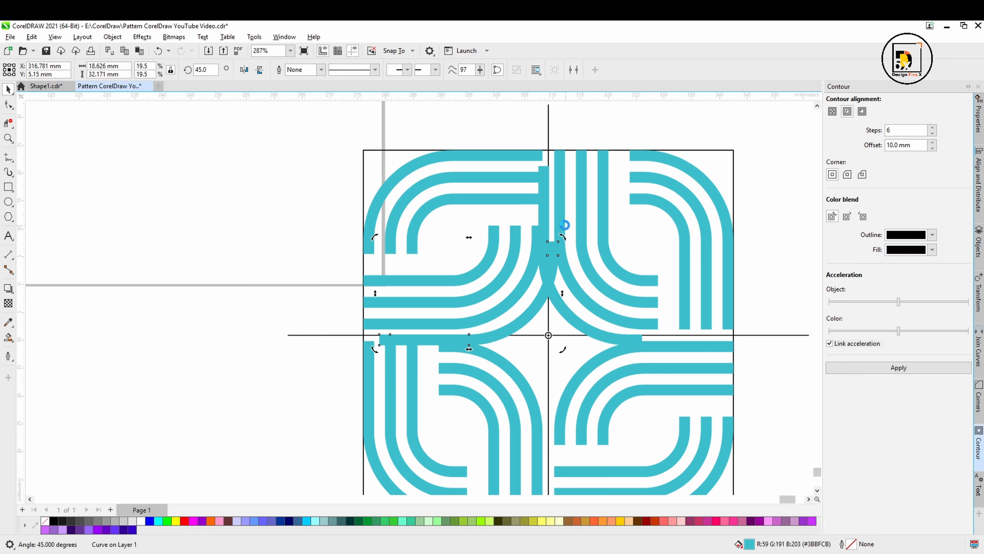
{"action": "key", "text": "ctrl+r"}
{"action": "key", "text": "ctrl+r"}
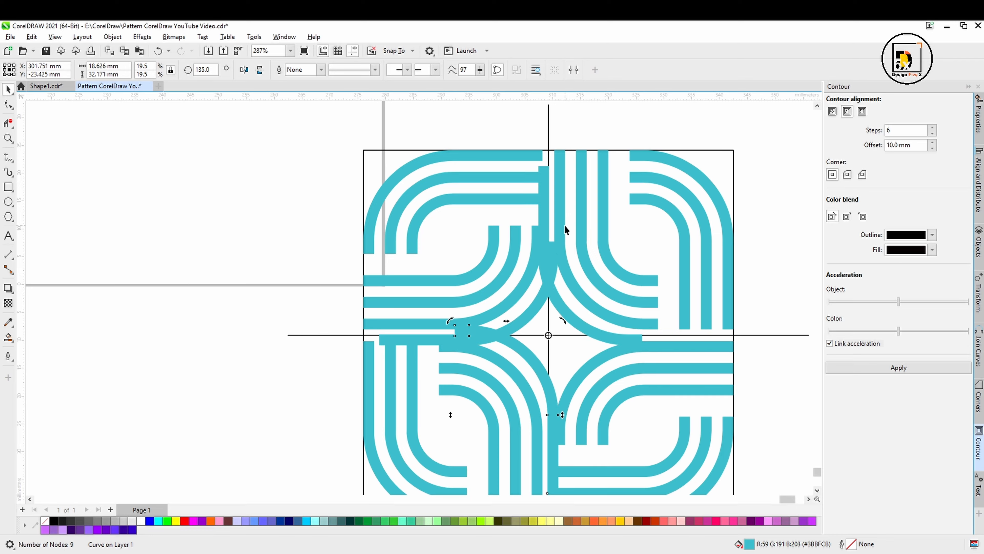
{"action": "left_click", "coordinate": [809, 369]}
- Select all four offset bands and give them a black Hairline outline with no fill
{"action": "left_click", "coordinate": [578, 348]}
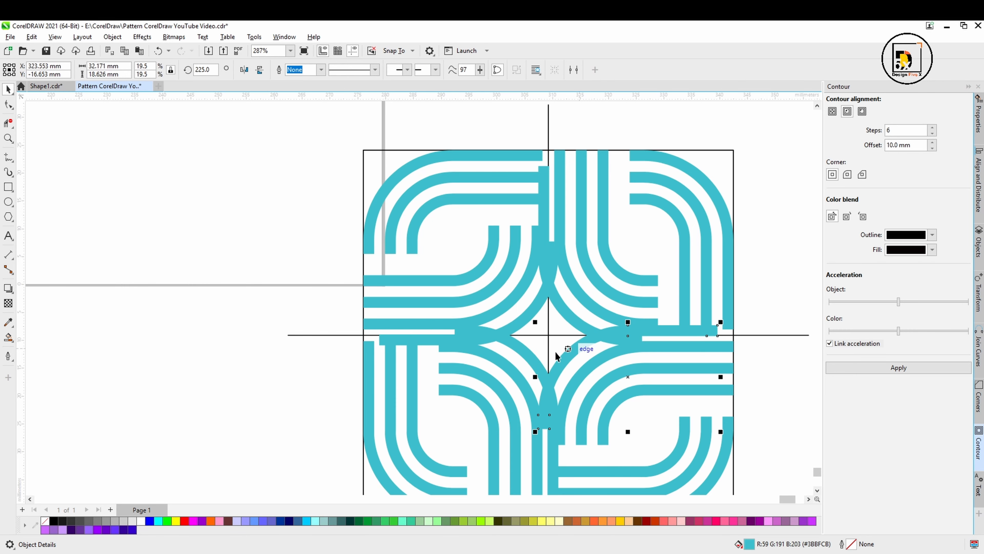
{"action": "left_click", "coordinate": [525, 357], "text": "shift"}
{"action": "left_click", "coordinate": [526, 317], "text": "shift"}
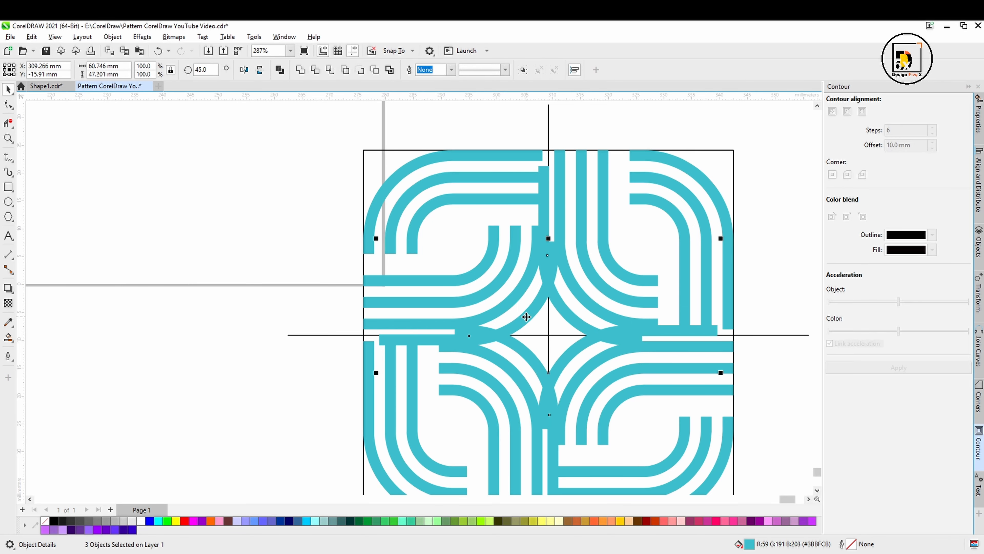
{"action": "left_click", "coordinate": [566, 309], "text": "shift"}
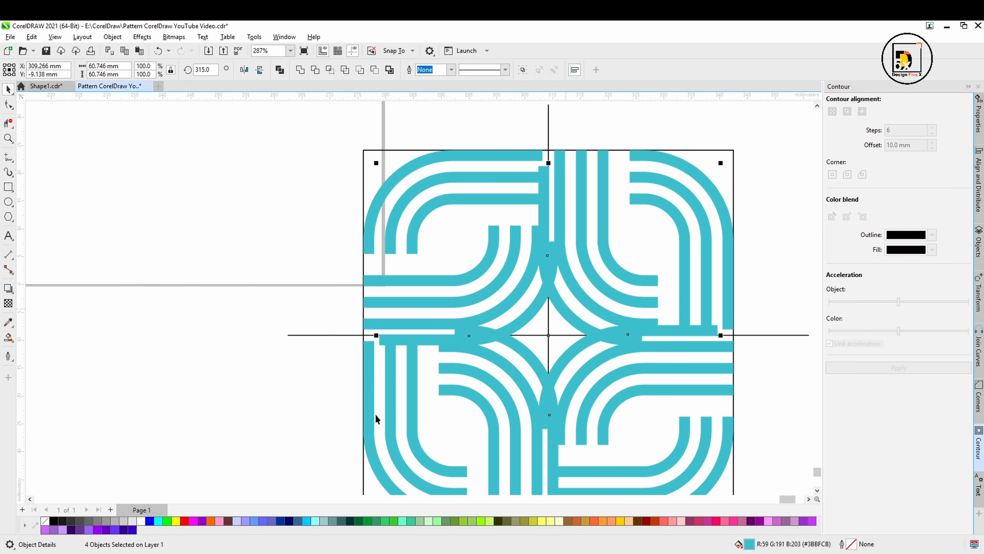
{"action": "right_click", "coordinate": [53, 521]}
{"action": "left_click", "coordinate": [45, 521]}
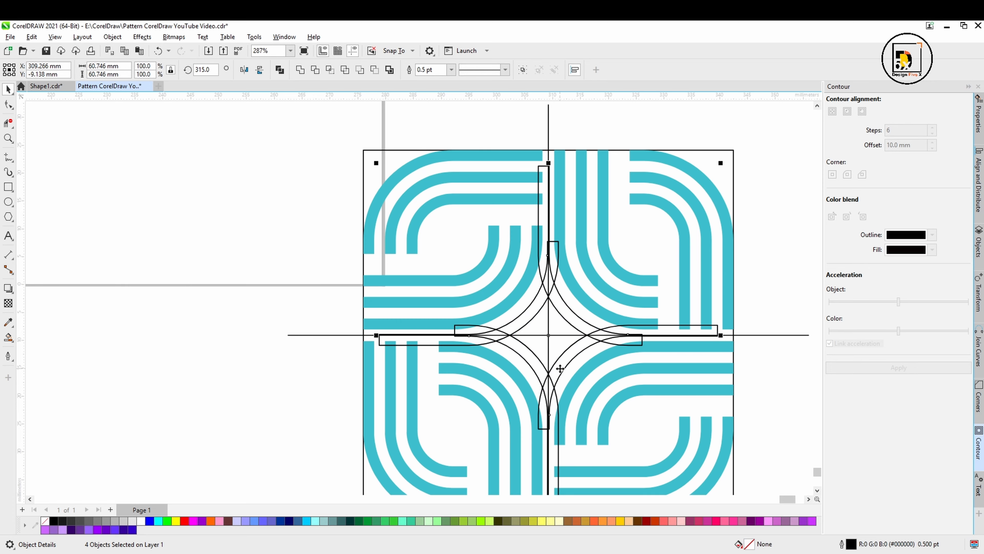
{"action": "left_click", "coordinate": [452, 70]}
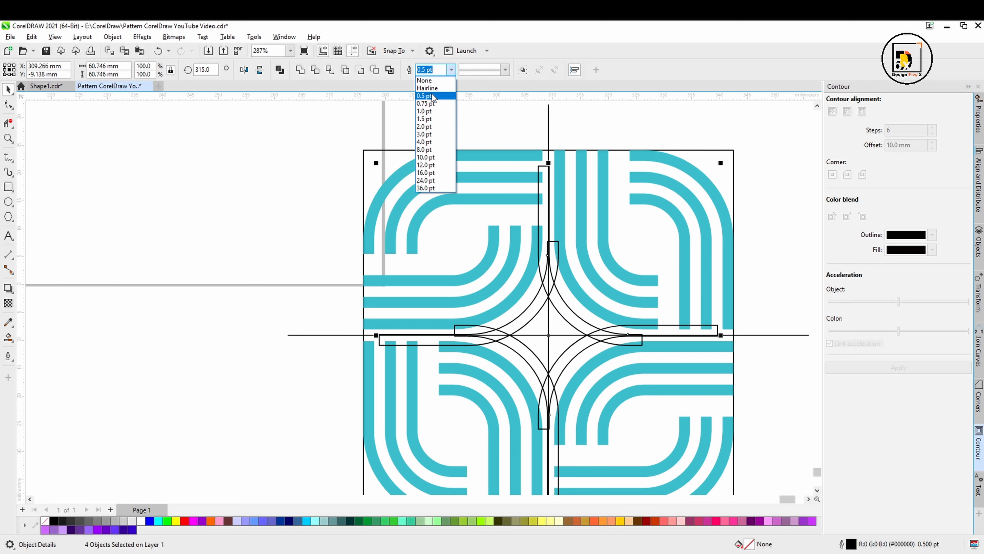
{"action": "left_click", "coordinate": [427, 88]}
- Delete the horizontal and vertical centre lines
{"action": "scroll", "coordinate": [568, 363], "scroll_direction": "down", "scroll_amount": 1}
{"action": "scroll", "coordinate": [569, 363], "scroll_direction": "up", "scroll_amount": 4}
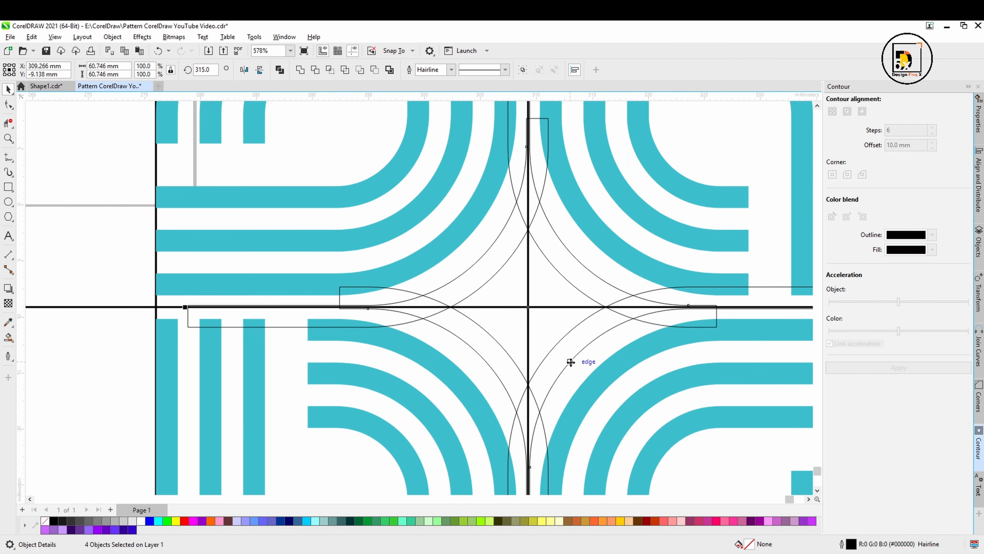
{"action": "left_click_drag", "start_coordinate": [571, 363], "coordinate": [521, 350]}
{"action": "scroll", "coordinate": [483, 298], "scroll_direction": "down", "scroll_amount": 2}
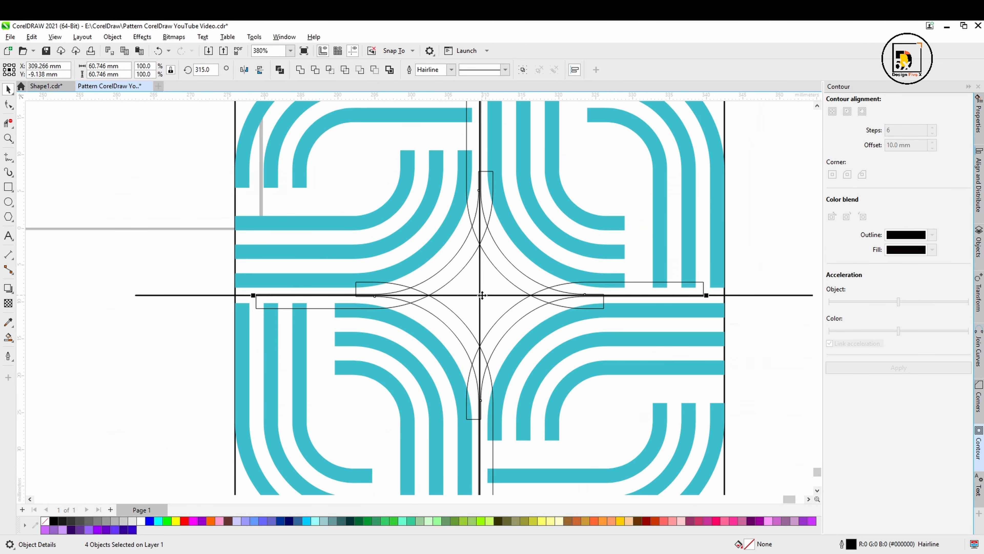
{"action": "left_click", "coordinate": [494, 296]}
{"action": "left_click", "coordinate": [496, 295]}
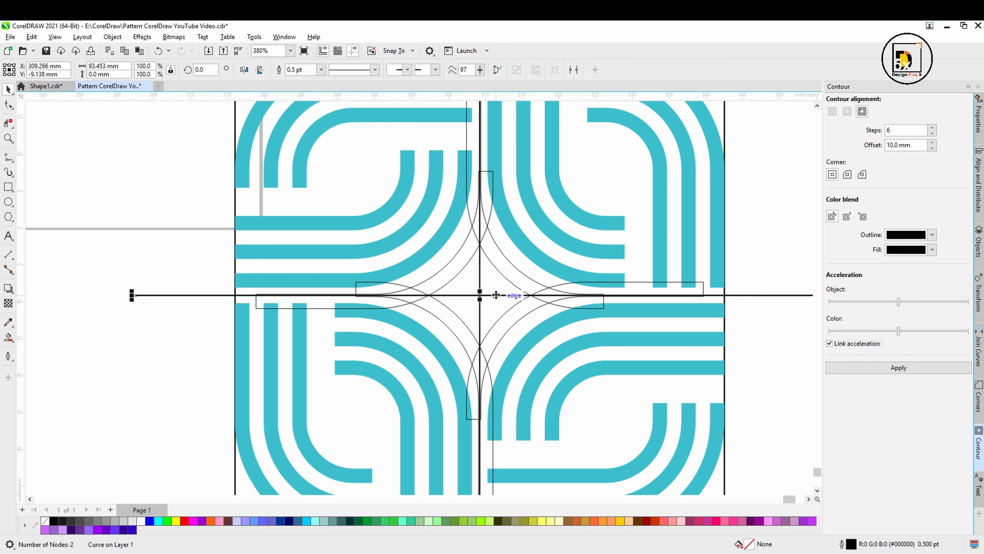
{"action": "key", "text": "Delete"}
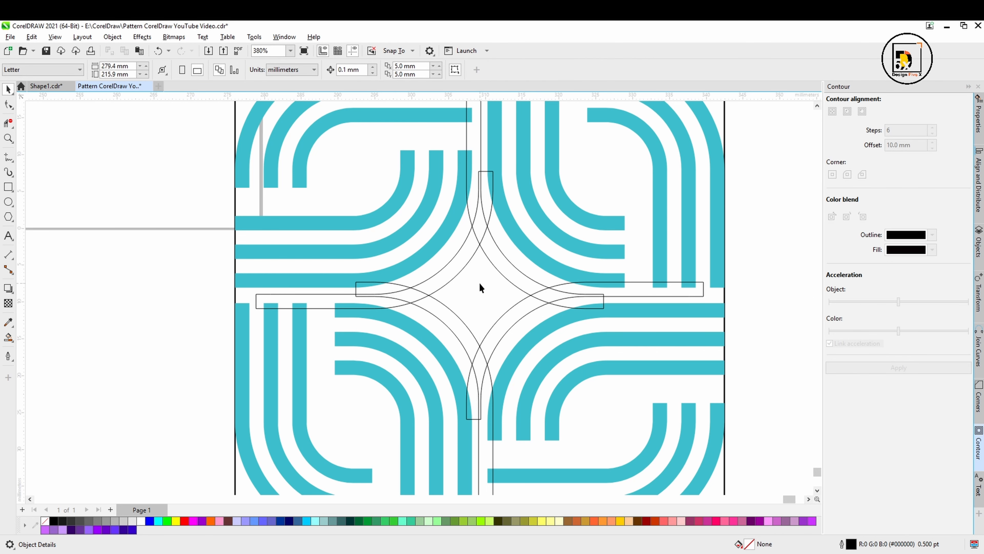
- Delete the overlapping segments at the upper crossing of the offset band outlines
{"action": "scroll", "coordinate": [481, 285], "scroll_direction": "down", "scroll_amount": 1}
{"action": "scroll", "coordinate": [481, 285], "scroll_direction": "up", "scroll_amount": 2}
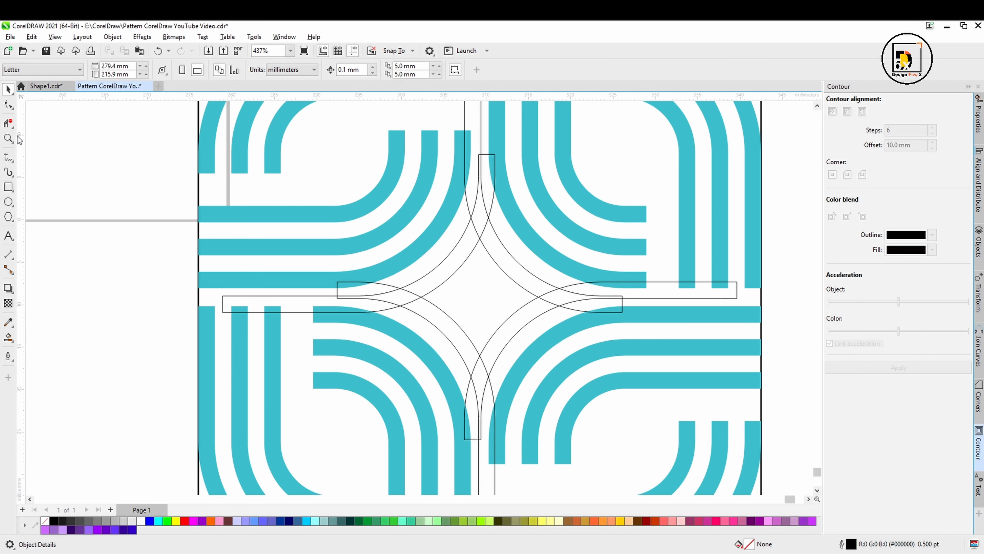
{"action": "left_click", "coordinate": [8, 122]}
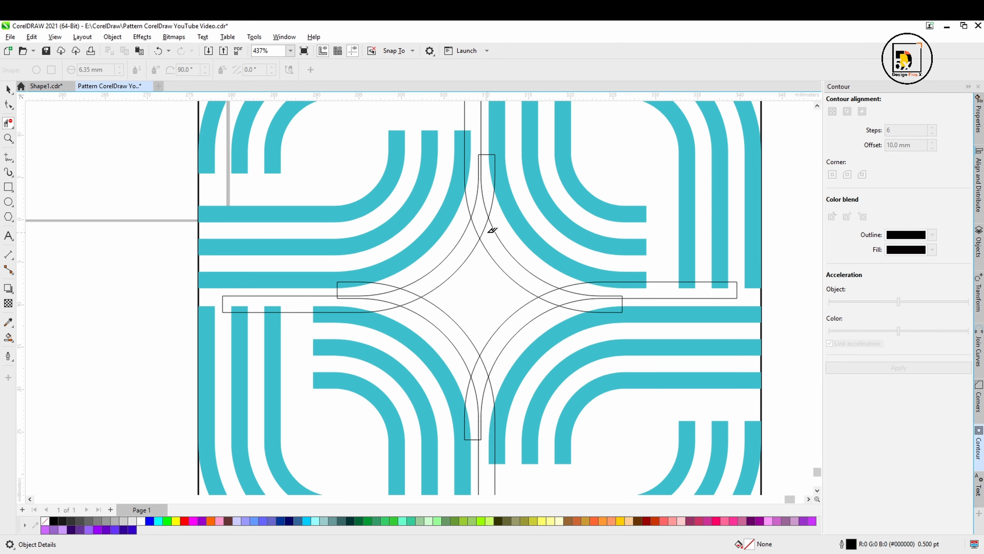
{"action": "left_click", "coordinate": [484, 231]}
{"action": "left_click", "coordinate": [477, 232]}
{"action": "scroll", "coordinate": [487, 202], "scroll_direction": "up", "scroll_amount": 5}
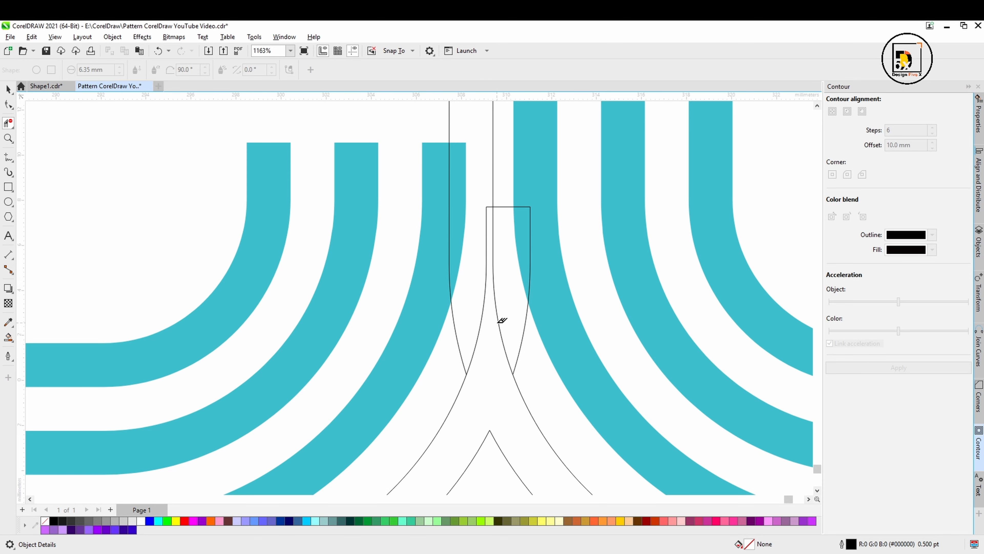
{"action": "scroll", "coordinate": [502, 320], "scroll_direction": "down", "scroll_amount": 5}
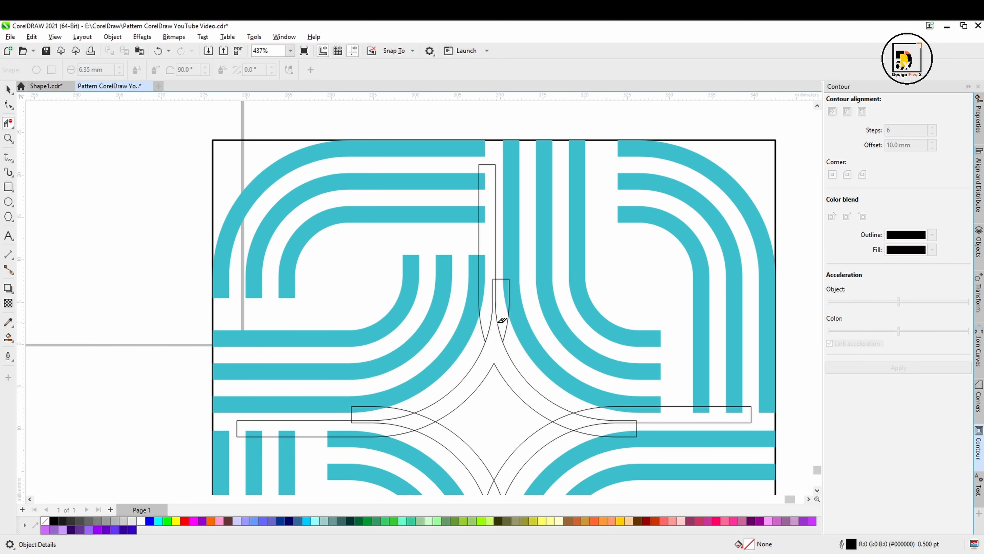
- Undo the segment trimming, the centre-line deletion, the outline formatting and the rotated copies of the offset band
{"action": "key", "text": "ctrl+z"}
{"action": "key", "text": "ctrl+z"}
{"action": "key", "text": "ctrl+z"}
{"action": "key", "text": "ctrl+z"}
{"action": "key", "text": "ctrl+z"}
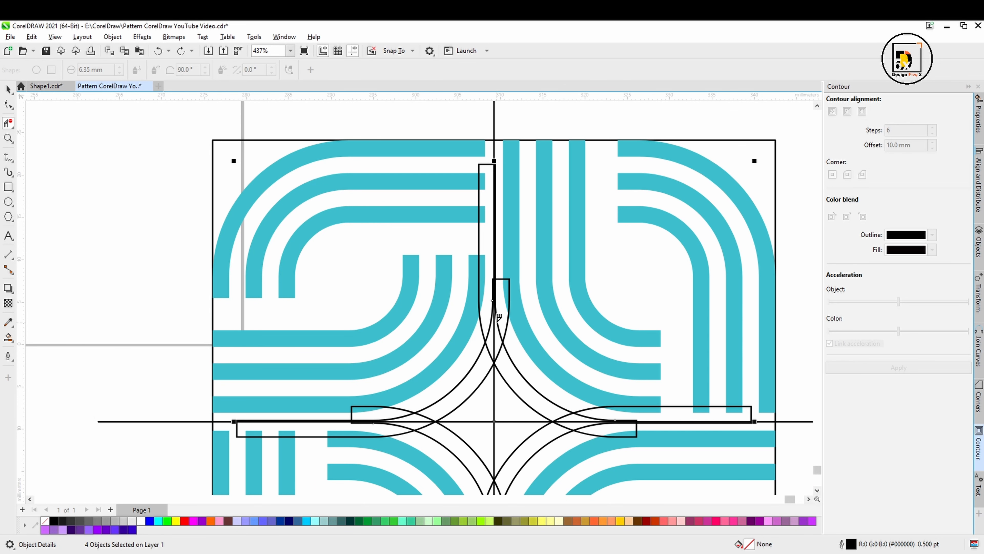
{"action": "key", "text": "ctrl+z"}
{"action": "key", "text": "ctrl+z"}
{"action": "key", "text": "ctrl+z"}
{"action": "key", "text": "ctrl+z"}
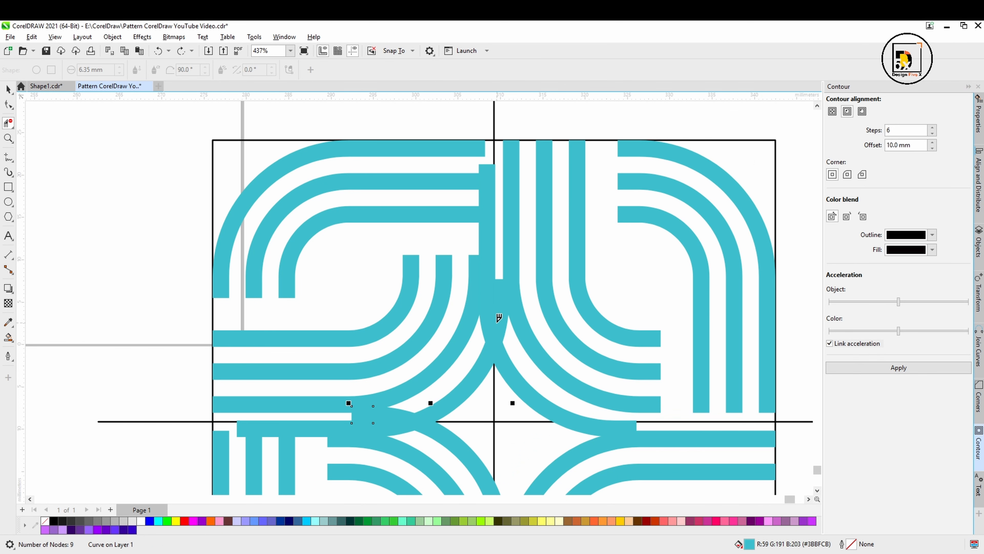
- Give the single offset band a black Hairline outline with no fill and move it about 1.1 mm down and 0.24 mm left
{"action": "left_click", "coordinate": [8, 90]}
{"action": "left_click_drag", "start_coordinate": [506, 339], "coordinate": [503, 232]}
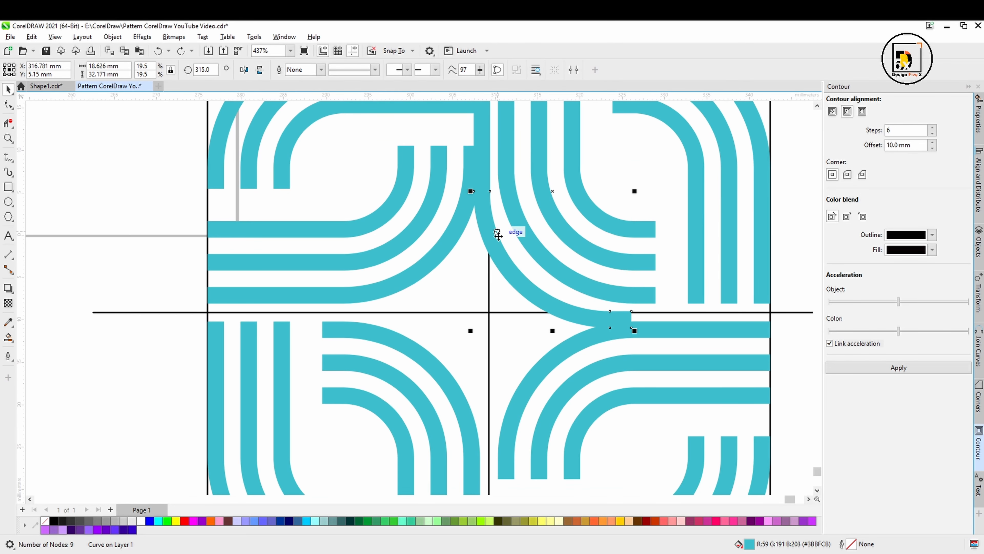
{"action": "right_click", "coordinate": [54, 521]}
{"action": "left_click", "coordinate": [44, 521]}
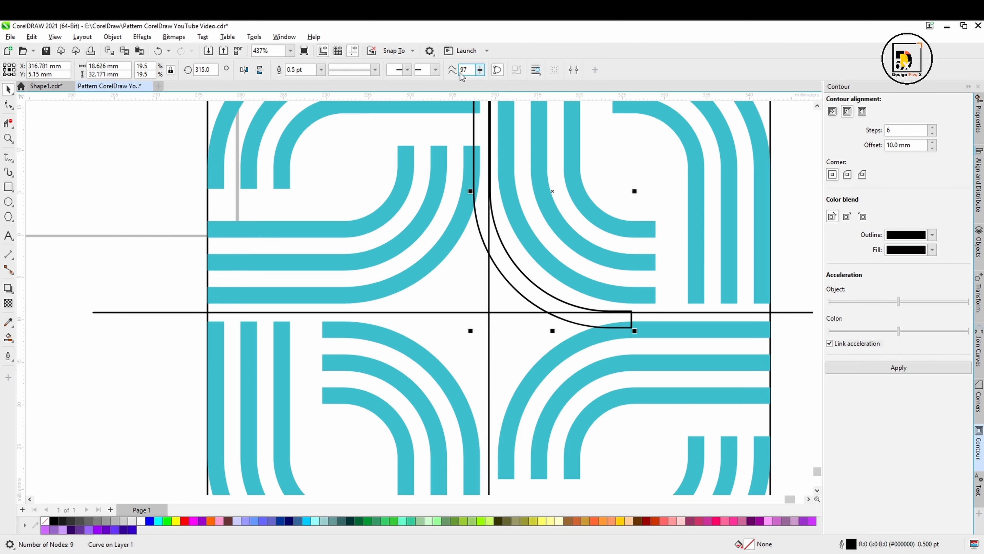
{"action": "left_click", "coordinate": [321, 70]}
{"action": "left_click", "coordinate": [298, 88]}
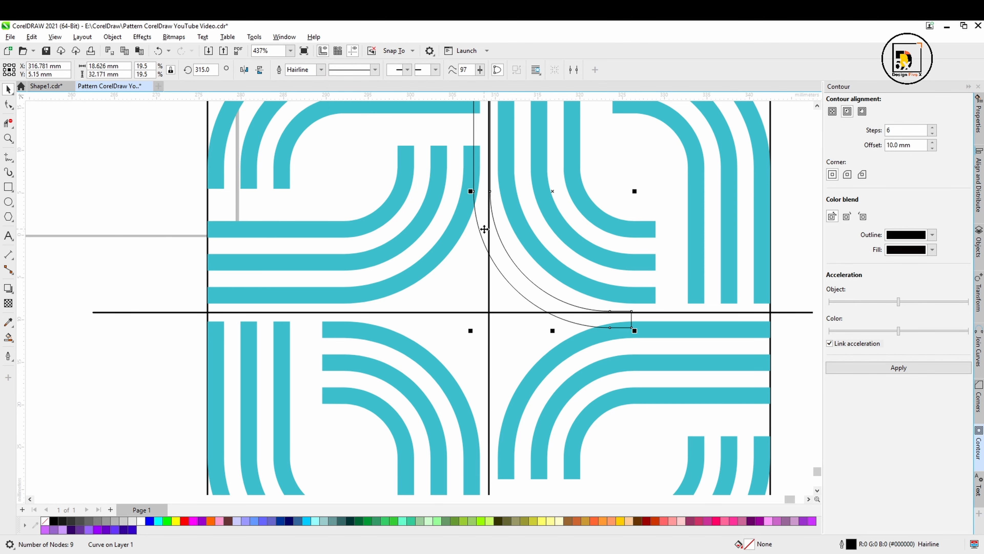
{"action": "scroll", "coordinate": [496, 233], "scroll_direction": "up", "scroll_amount": 2}
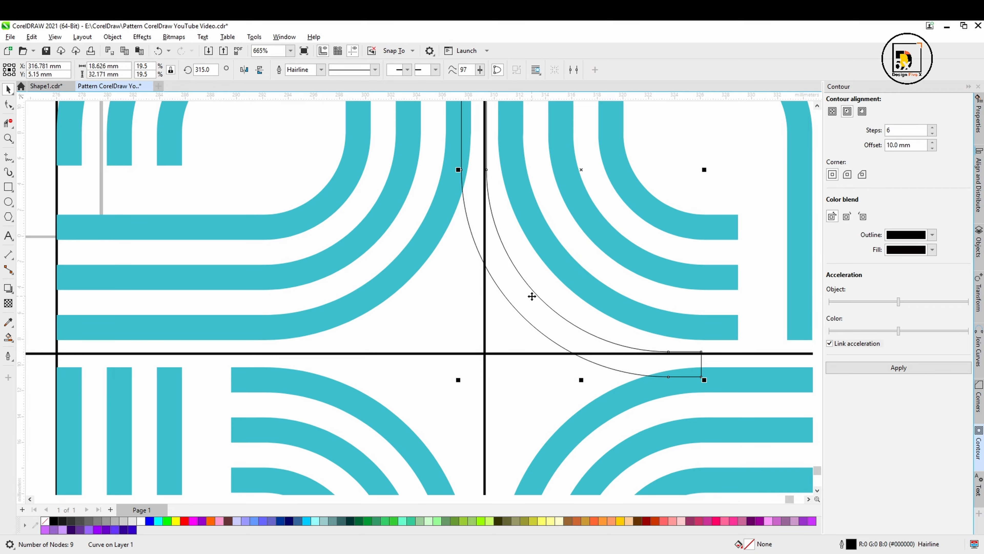
{"action": "left_click_drag", "start_coordinate": [531, 296], "coordinate": [529, 311]}
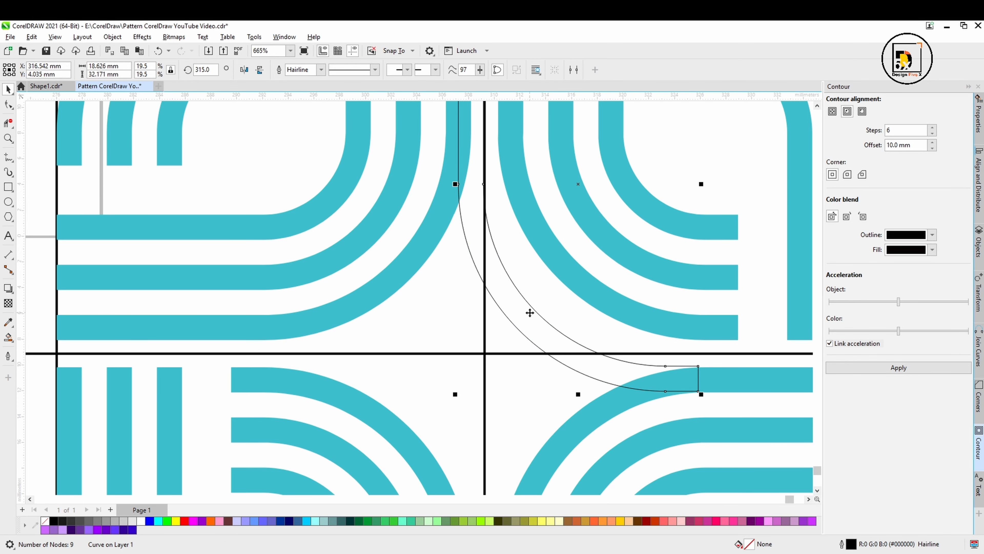
- Rotate copies of the outlined band in 90° steps around the centre lines' intersection into the other three quarters
{"action": "left_click", "coordinate": [529, 309]}
{"action": "left_click_drag", "start_coordinate": [482, 368], "coordinate": [485, 353]}
{"action": "scroll", "coordinate": [489, 353], "scroll_direction": "down", "scroll_amount": 3}
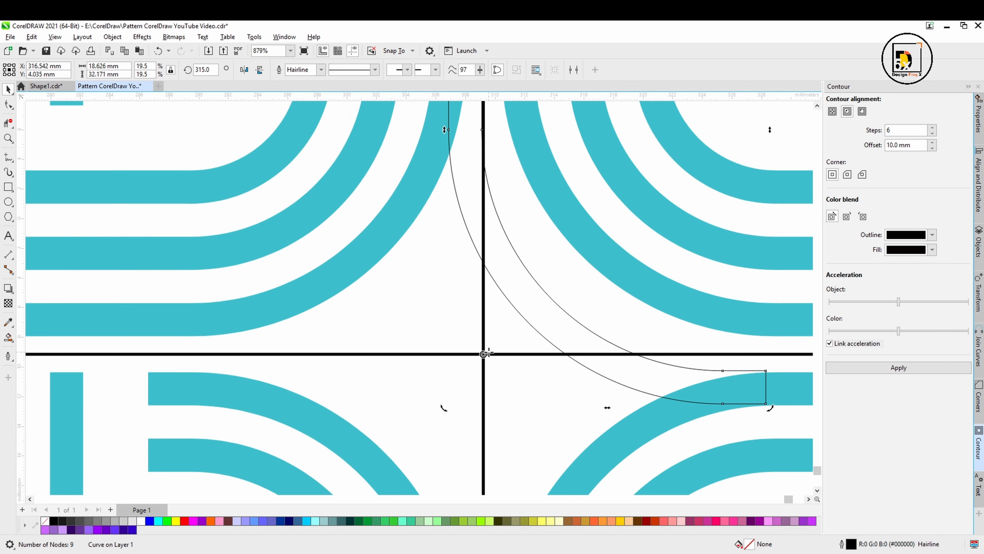
{"action": "left_click_drag", "start_coordinate": [628, 380], "coordinate": [521, 187]}
{"action": "key", "text": "ctrl+r"}
{"action": "key", "text": "ctrl+r"}
{"action": "key", "text": "ctrl+r"}
{"action": "key", "text": "ctrl+r"}
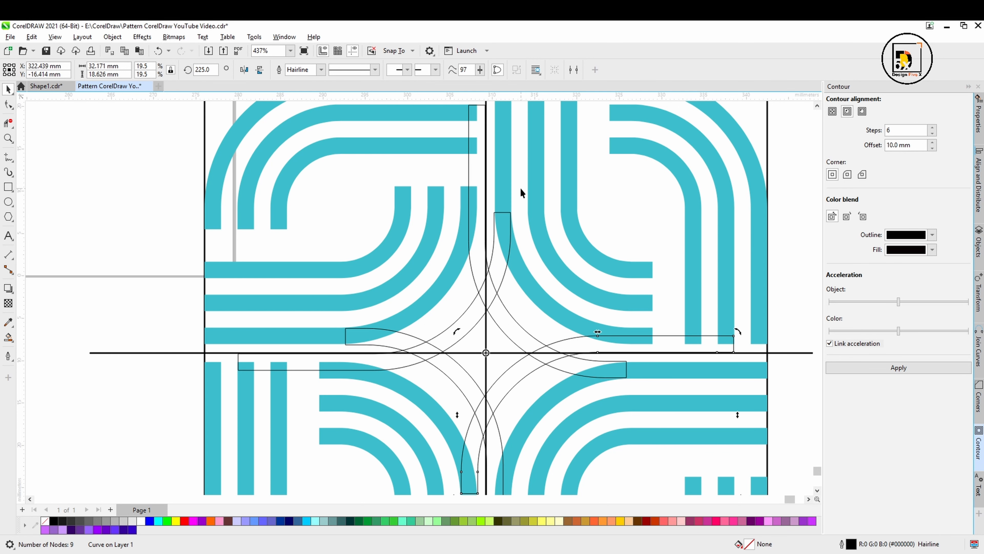
- Delete the horizontal and vertical centre lines from the square
{"action": "left_click", "coordinate": [800, 352]}
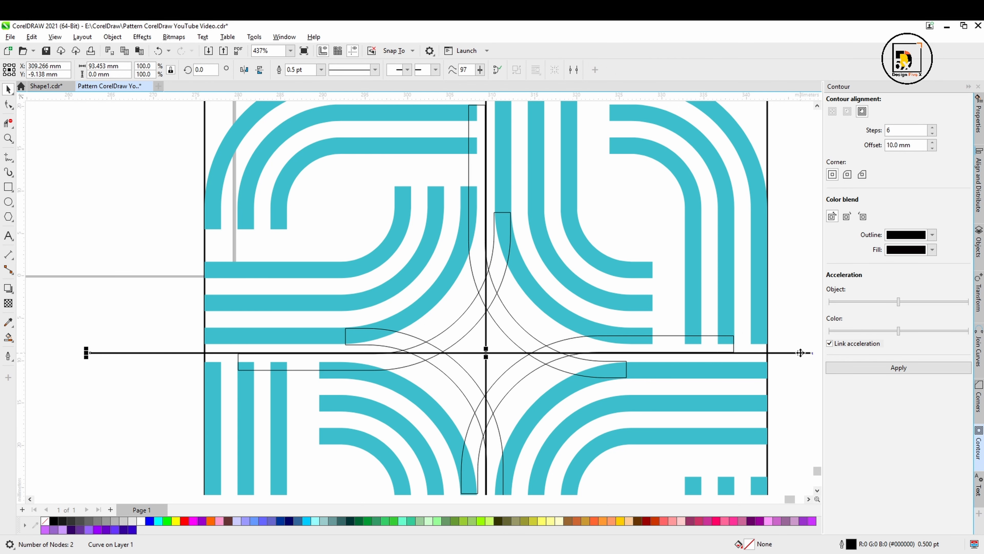
{"action": "key", "text": "Delete"}
{"action": "left_click", "coordinate": [486, 350]}
{"action": "key", "text": "Delete"}
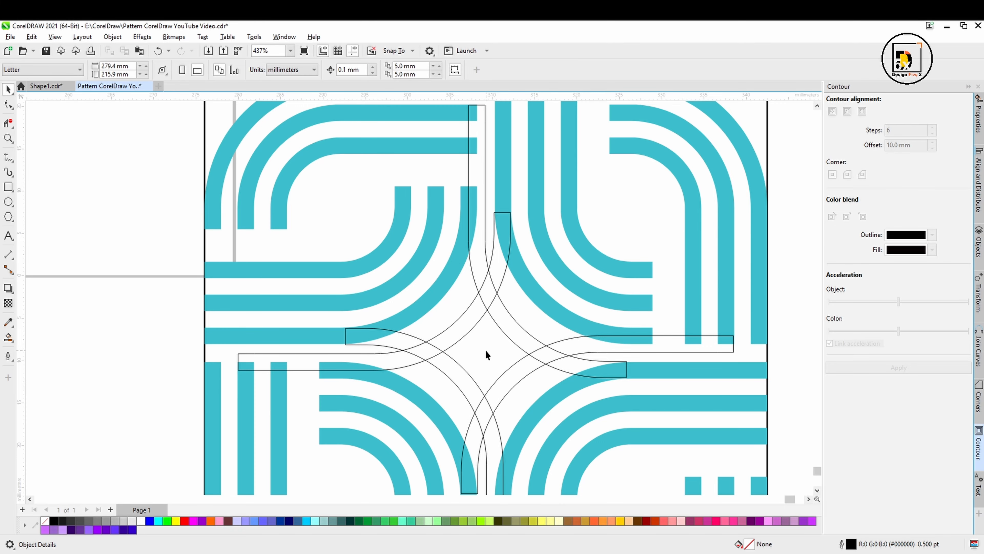
- Delete the overlapping segments inside all four crossings of the outlined bands with Virtual Segment Delete
{"action": "scroll", "coordinate": [485, 350], "scroll_direction": "down", "scroll_amount": 1}
{"action": "scroll", "coordinate": [485, 351], "scroll_direction": "up", "scroll_amount": 2}
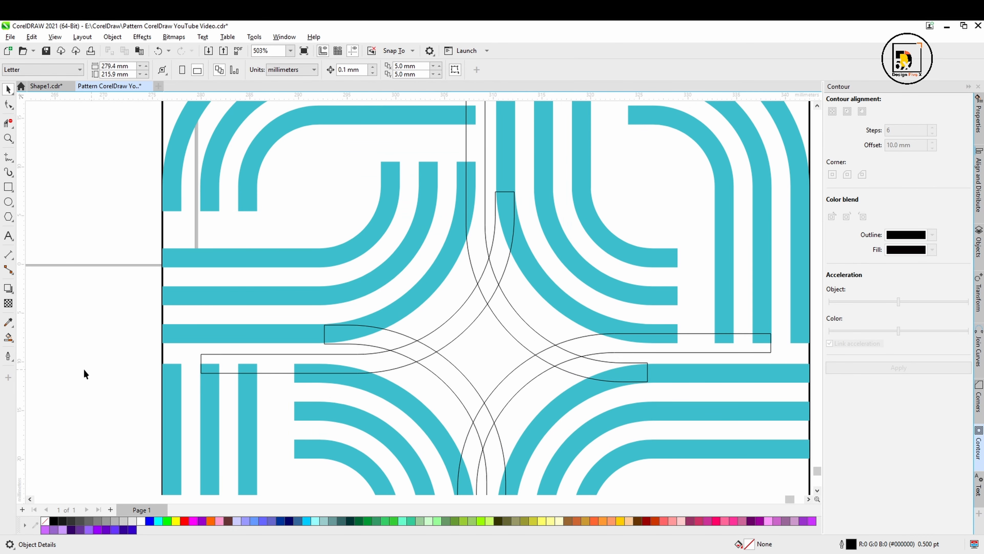
{"action": "left_click", "coordinate": [10, 125]}
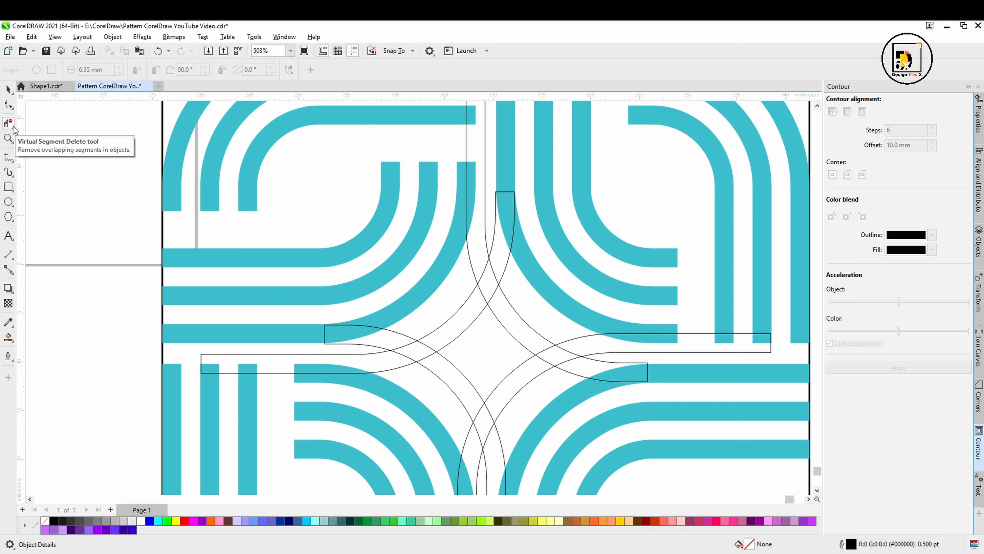
{"action": "left_click", "coordinate": [427, 346]}
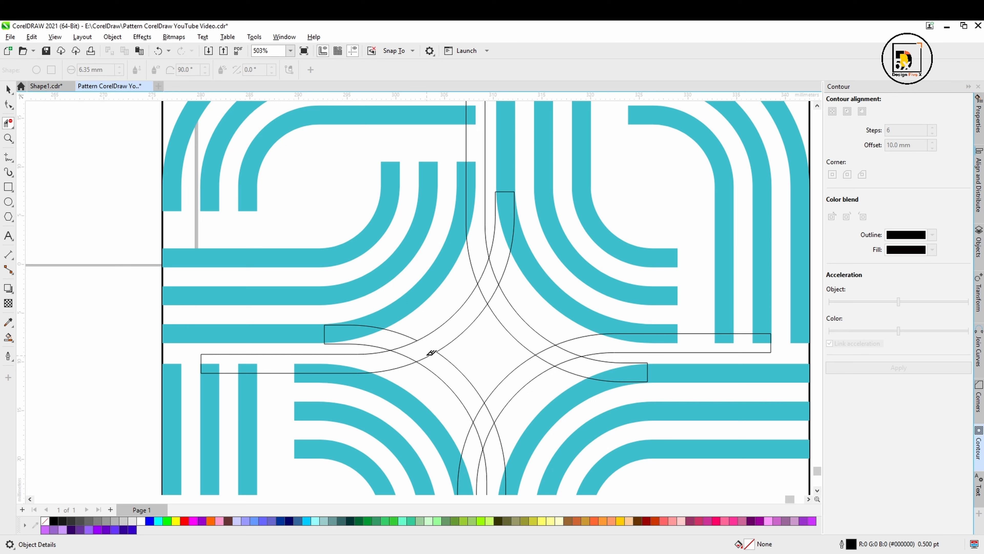
{"action": "left_click", "coordinate": [493, 295]}
{"action": "left_click", "coordinate": [482, 295]}
{"action": "left_click", "coordinate": [545, 346]}
{"action": "left_click", "coordinate": [547, 358]}
{"action": "left_click", "coordinate": [491, 412]}
{"action": "left_click", "coordinate": [480, 411]}
- Fill the four-pointed ring enclosed by the trimmed bands with turquoise and no outline using Smart Fill
{"action": "scroll", "coordinate": [499, 420], "scroll_direction": "down", "scroll_amount": 4}
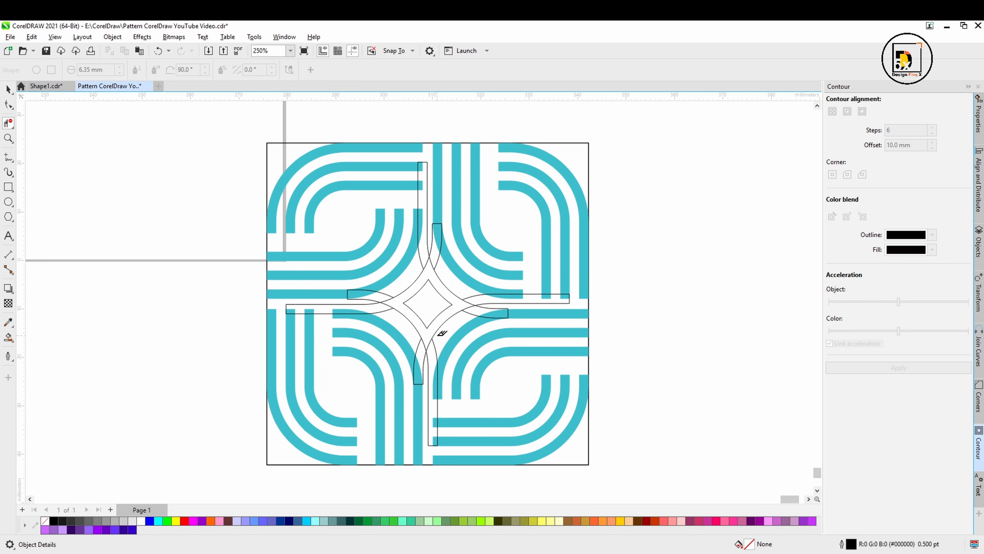
{"action": "left_click", "coordinate": [8, 88]}
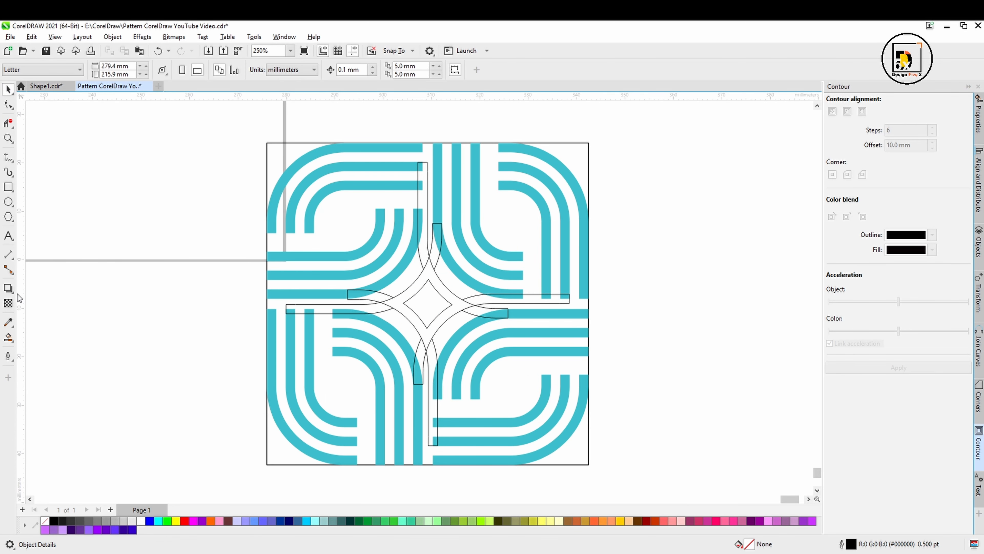
{"action": "left_click", "coordinate": [8, 339]}
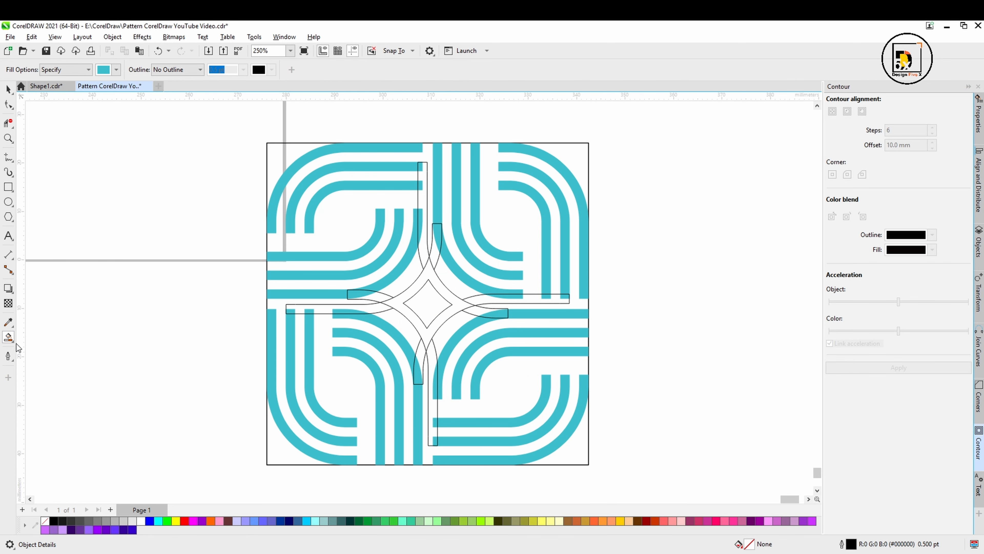
{"action": "left_click", "coordinate": [401, 305]}
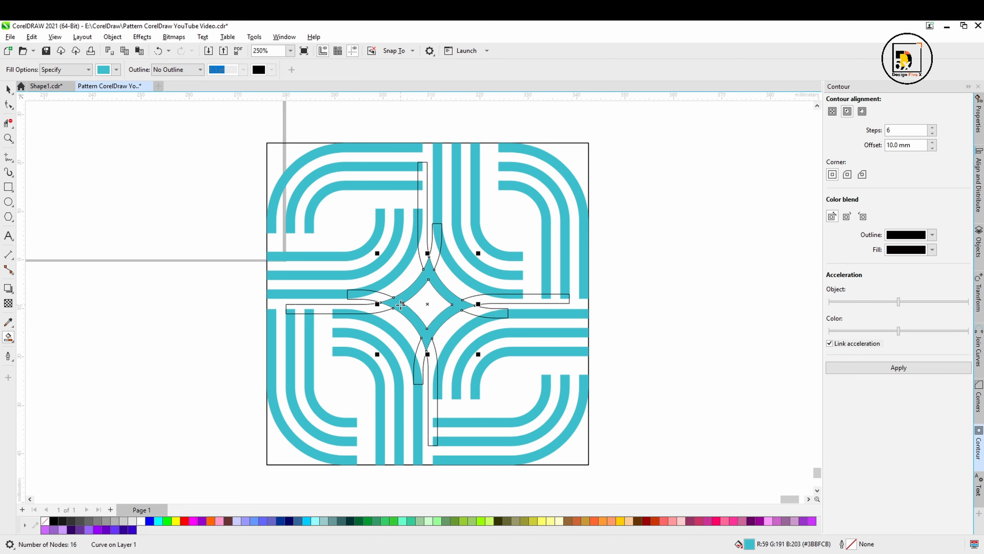
{"action": "left_click", "coordinate": [8, 89]}
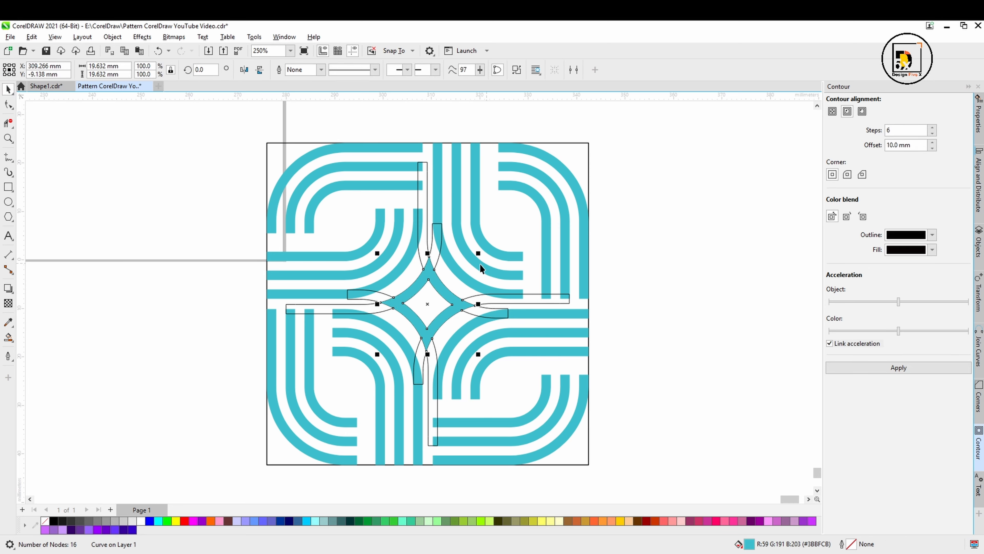
- Group the three bands of the upper-right motif that curve around the central shape
{"action": "left_click", "coordinate": [471, 281]}
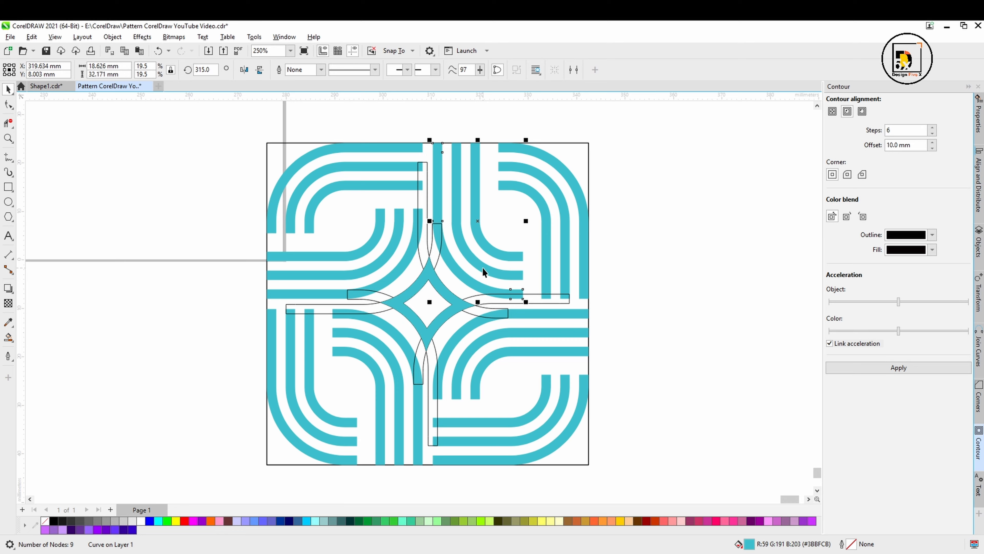
{"action": "left_click", "coordinate": [494, 255], "text": "shift"}
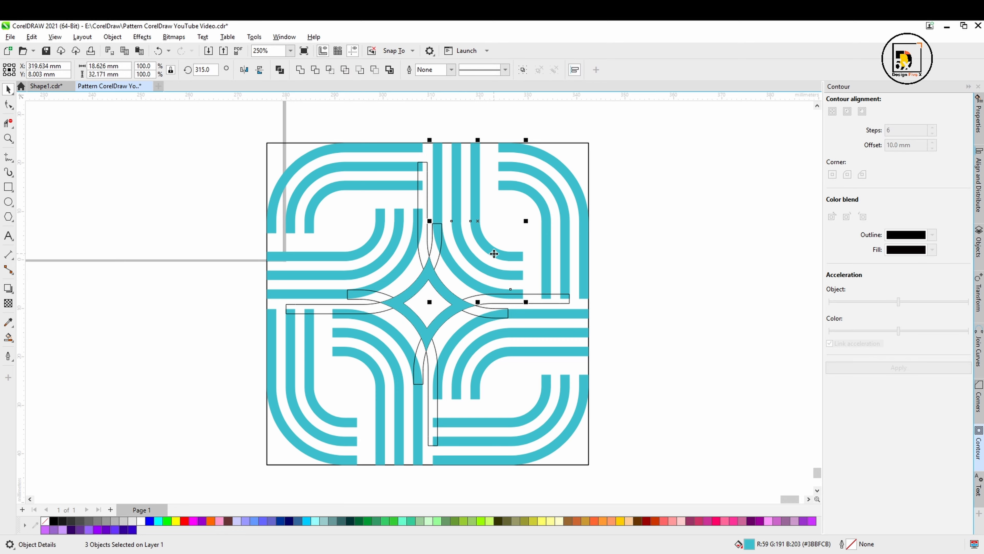
{"action": "key", "text": "ctrl+g"}
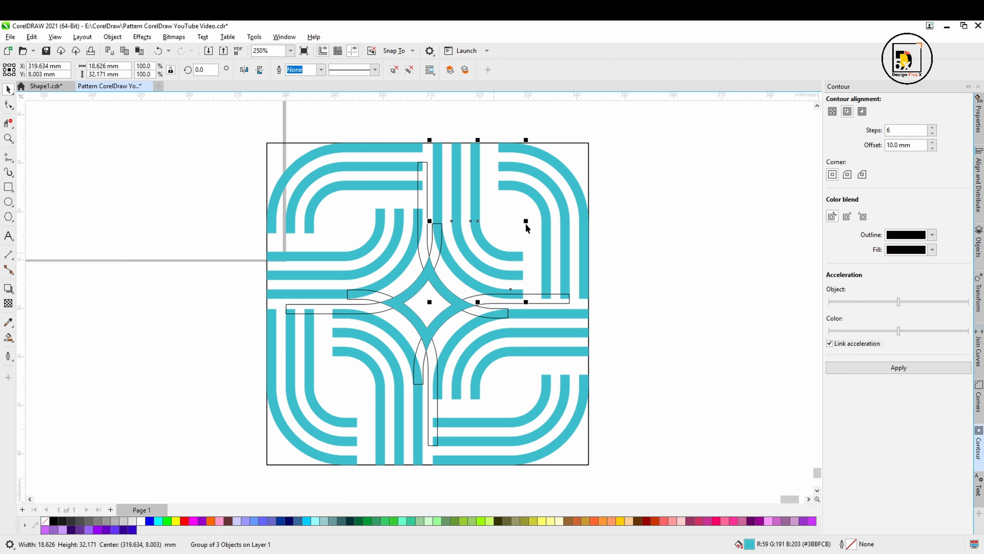
{"action": "left_click", "coordinate": [537, 201], "text": "shift"}
{"action": "key", "text": "ctrl+g"}
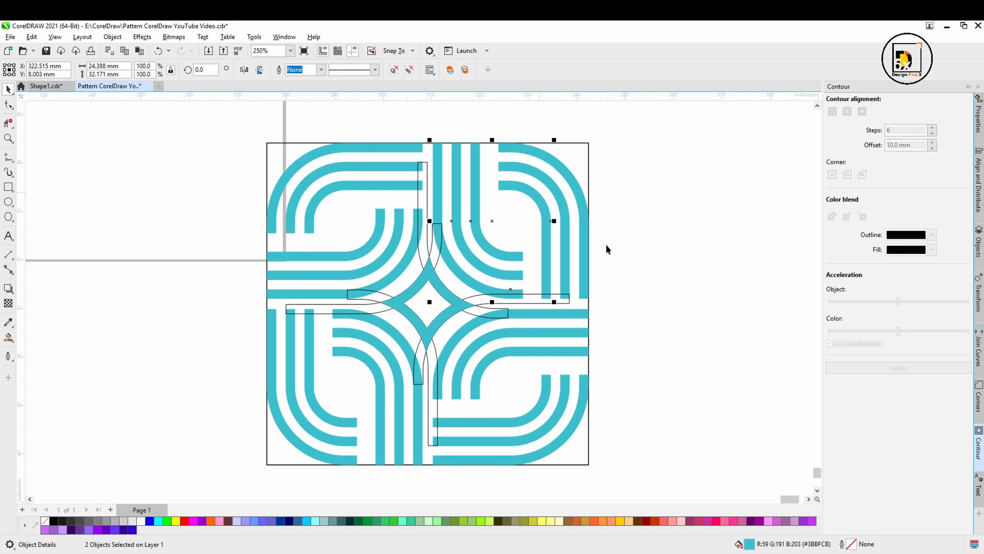
{"action": "left_click_drag", "start_coordinate": [552, 222], "coordinate": [647, 228]}
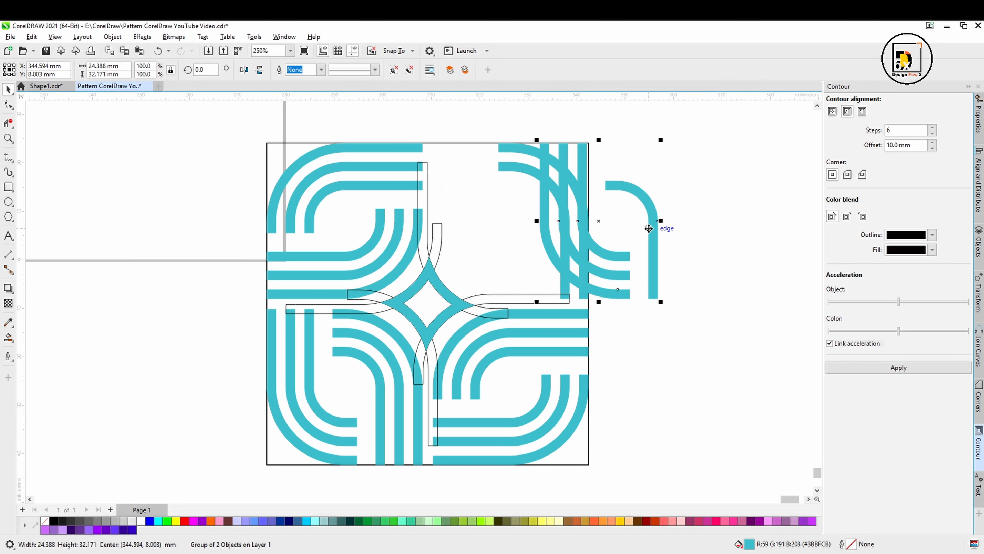
{"action": "key", "text": "Delete"}
{"action": "key", "text": "ctrl+z"}
{"action": "key", "text": "ctrl+z"}
{"action": "left_click", "coordinate": [624, 274]}
{"action": "key", "text": "ctrl+z"}
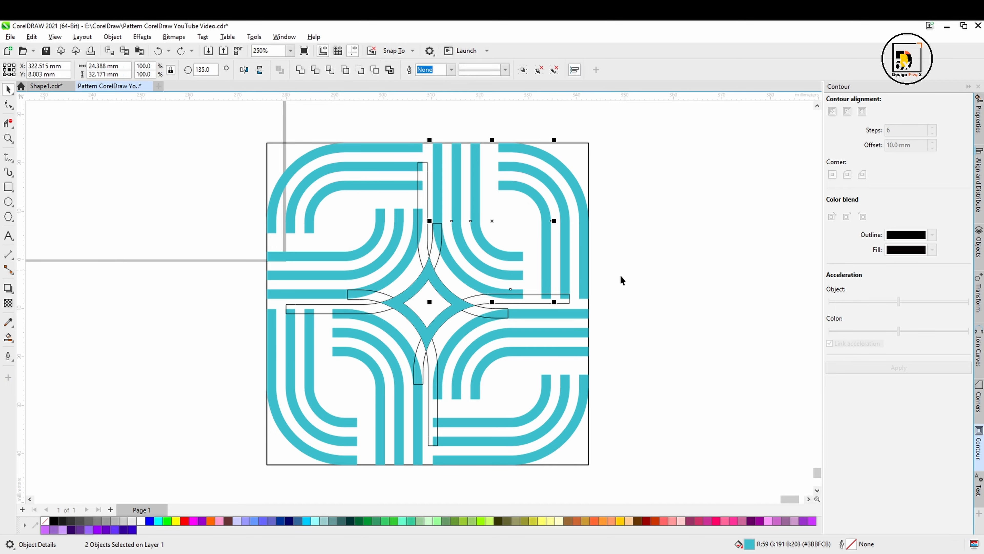
- Group the upper-right quarter's three-band group with the three bands along the square's right side
{"action": "left_click", "coordinate": [620, 274]}
{"action": "left_click", "coordinate": [481, 287]}
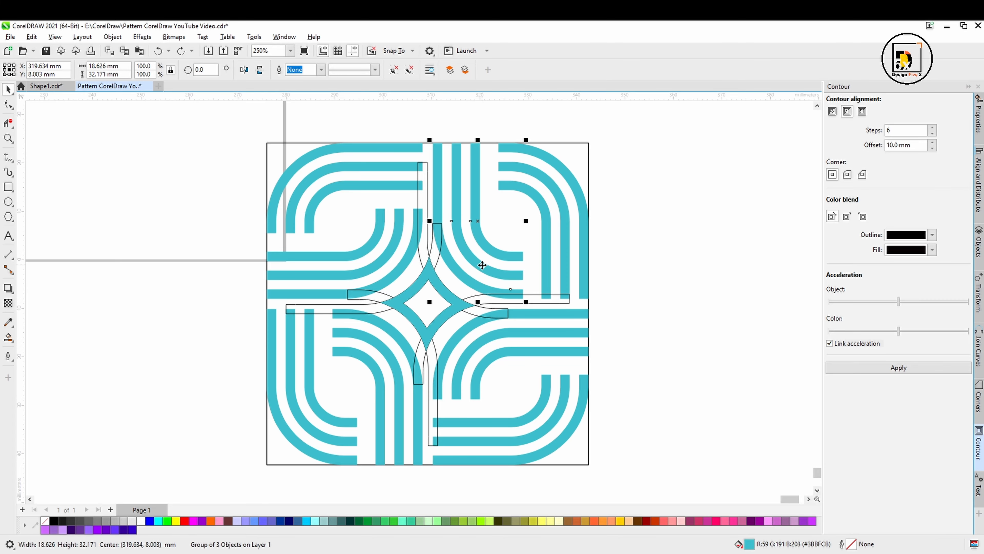
{"action": "left_click", "coordinate": [488, 269]}
{"action": "left_click", "coordinate": [511, 259]}
{"action": "left_click", "coordinate": [550, 224], "text": "shift"}
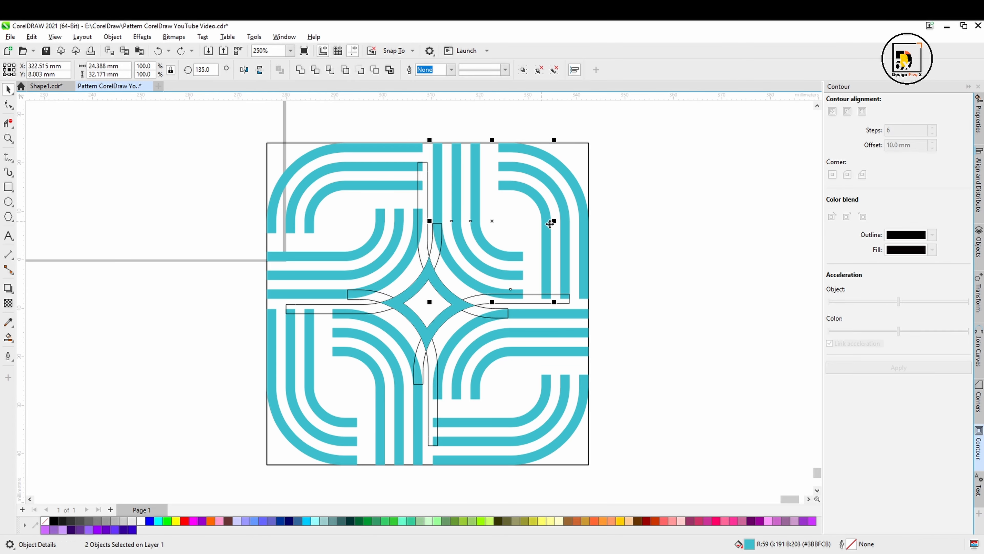
{"action": "left_click", "coordinate": [566, 224], "text": "shift"}
{"action": "left_click", "coordinate": [581, 206], "text": "shift"}
{"action": "key", "text": "ctrl+g"}
{"action": "left_click_drag", "start_coordinate": [546, 208], "coordinate": [646, 225]}
{"action": "key", "text": "Delete"}
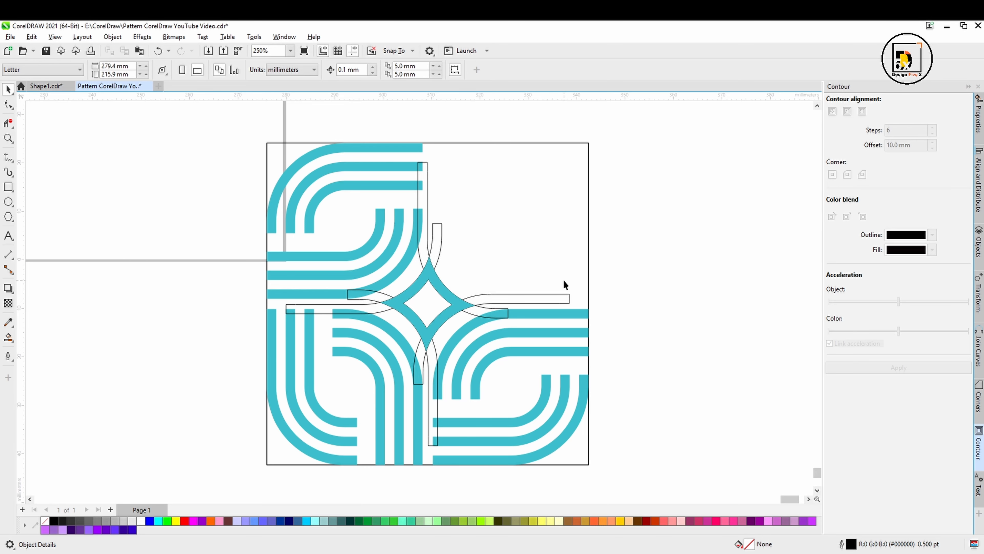
{"action": "key", "text": "ctrl+z"}
{"action": "key", "text": "ctrl+z"}
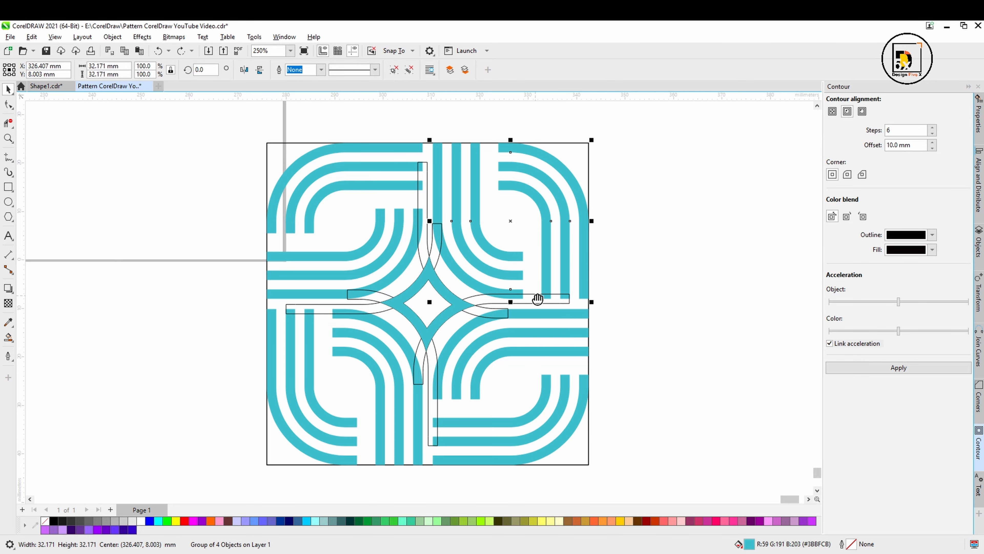
- Select the central four-pointed star and all four turquoise quarter groups, and move them together off the construction outlines onto the empty area beside them
{"action": "scroll", "coordinate": [546, 279], "scroll_direction": "down", "scroll_amount": 2}
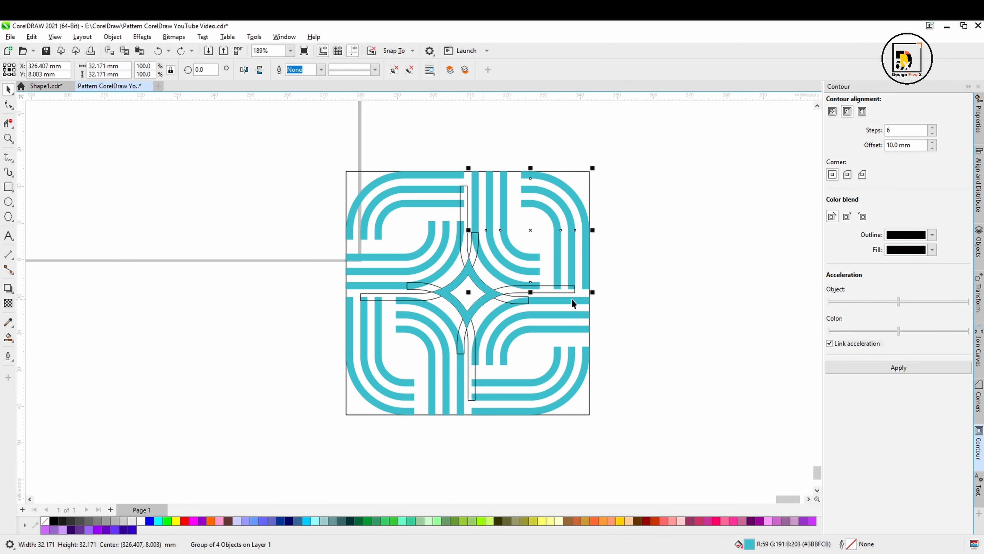
{"action": "left_click", "coordinate": [505, 304]}
{"action": "left_click", "coordinate": [493, 291]}
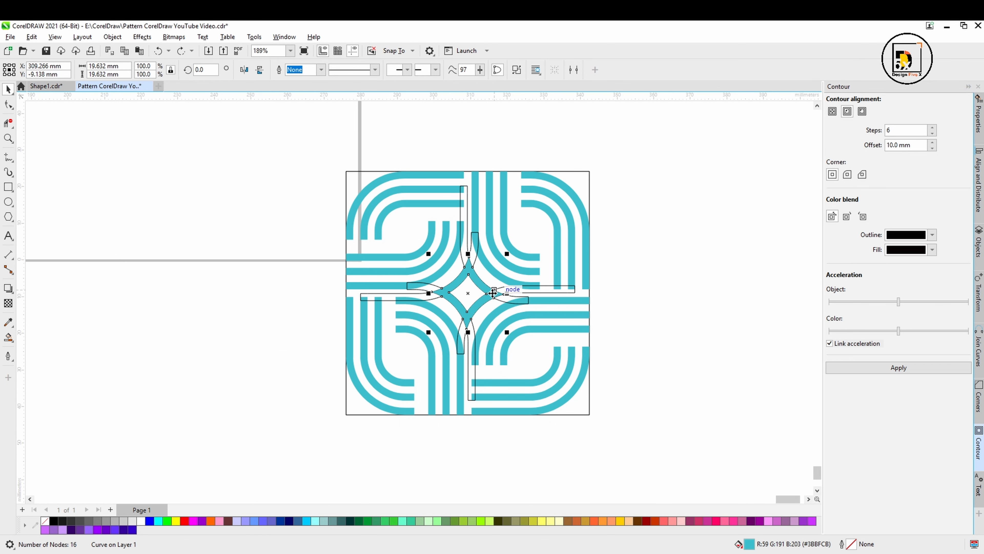
{"action": "left_click", "coordinate": [496, 272], "text": "shift"}
{"action": "left_click", "coordinate": [409, 275], "text": "shift"}
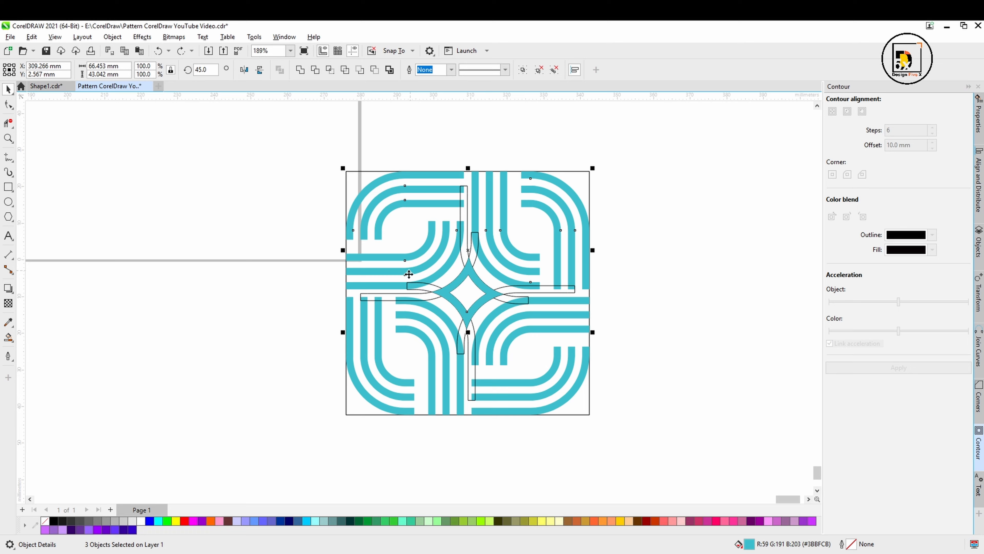
{"action": "left_click", "coordinate": [380, 344], "text": "shift"}
{"action": "scroll", "coordinate": [494, 383], "scroll_direction": "down", "scroll_amount": 3}
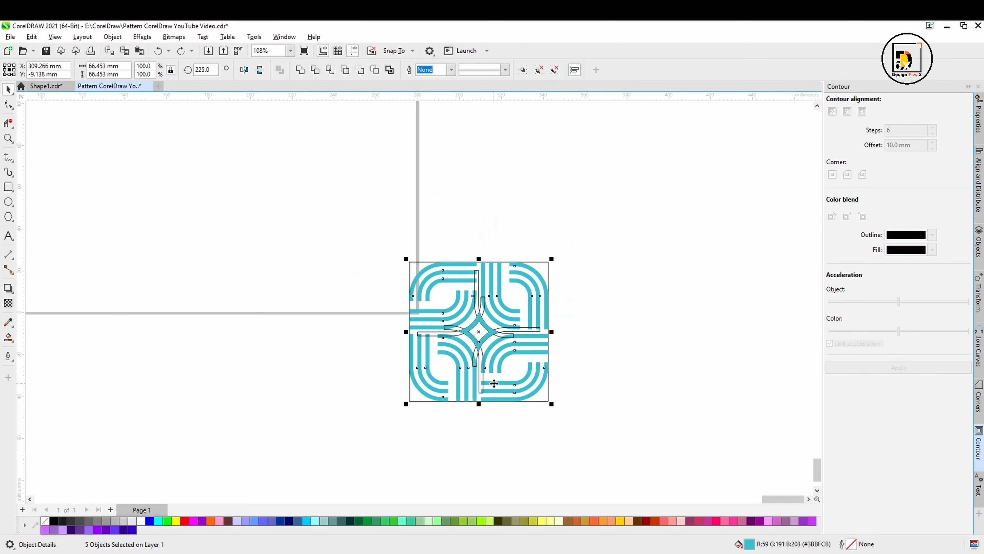
{"action": "left_click_drag", "start_coordinate": [450, 320], "coordinate": [208, 287]}
- Delete the leftover square frame and black construction outlines
{"action": "left_click_drag", "start_coordinate": [557, 239], "coordinate": [335, 419]}
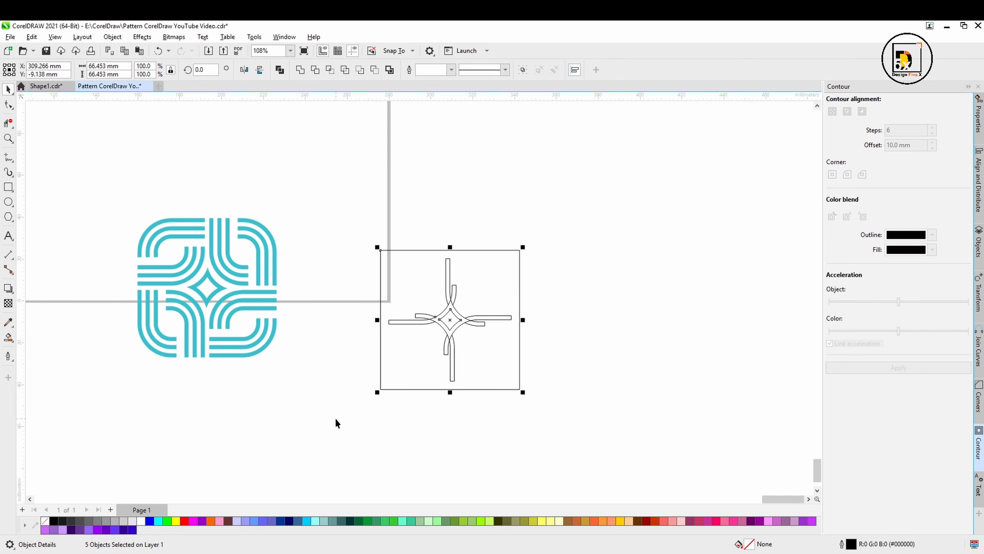
{"action": "key", "text": "Delete"}
{"action": "left_click_drag", "start_coordinate": [288, 384], "coordinate": [507, 399]}
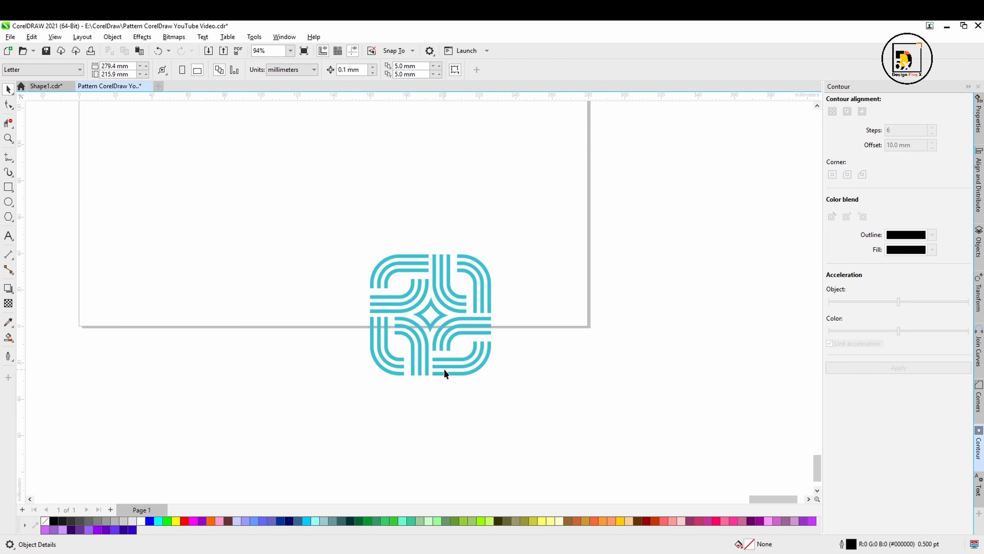
{"action": "scroll", "coordinate": [444, 371], "scroll_direction": "up", "scroll_amount": 2}
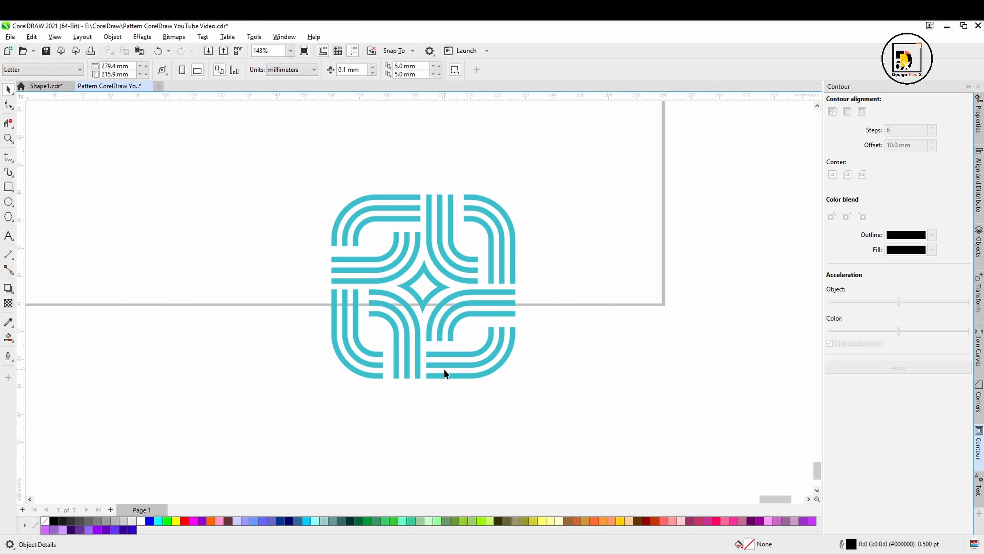
- Place a copy of the central four-pointed star on the tile's upper-right corner, centred at about X 227.4, Y 39.3 mm
{"action": "left_click", "coordinate": [426, 299]}
{"action": "scroll", "coordinate": [431, 303], "scroll_direction": "up", "scroll_amount": 3}
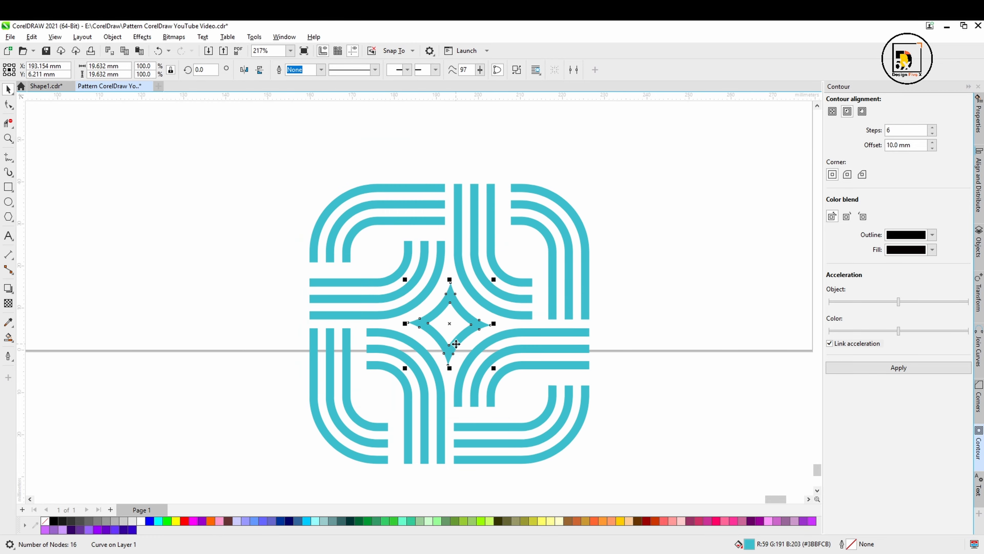
{"action": "left_click_drag", "start_coordinate": [449, 322], "coordinate": [594, 188]}
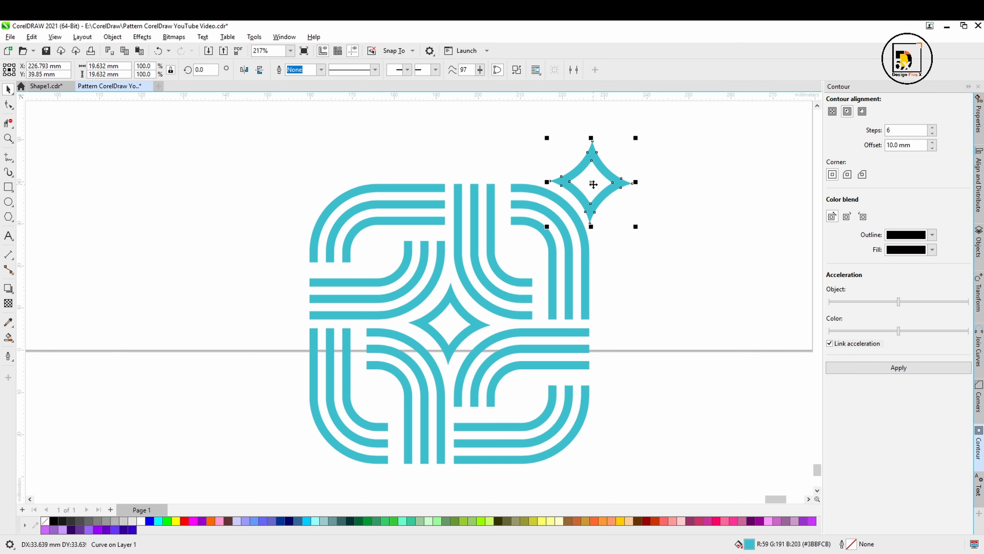
{"action": "key", "text": "ctrl+z"}
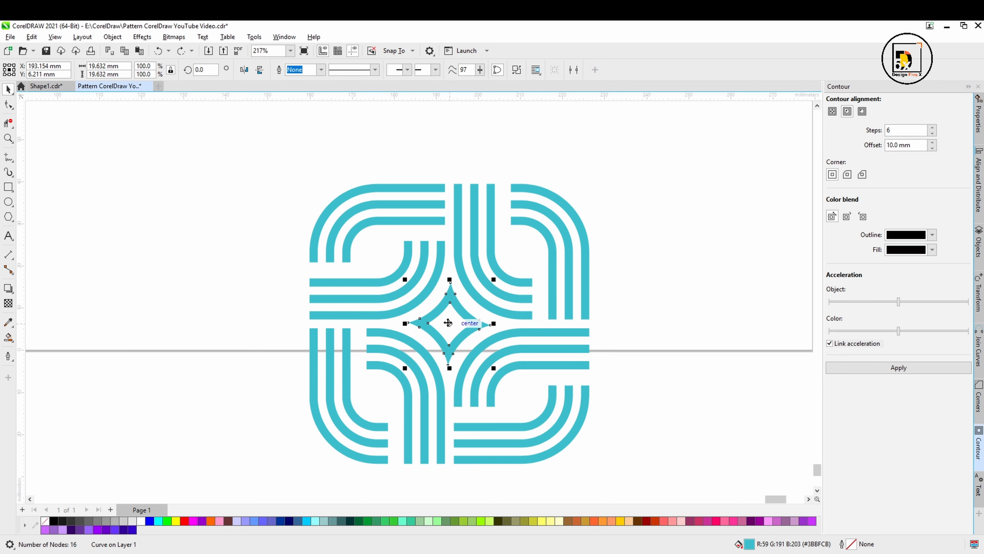
{"action": "left_click_drag", "start_coordinate": [453, 326], "coordinate": [594, 188]}
{"action": "left_click", "coordinate": [637, 303]}
{"action": "scroll", "coordinate": [580, 298], "scroll_direction": "down", "scroll_amount": 1}
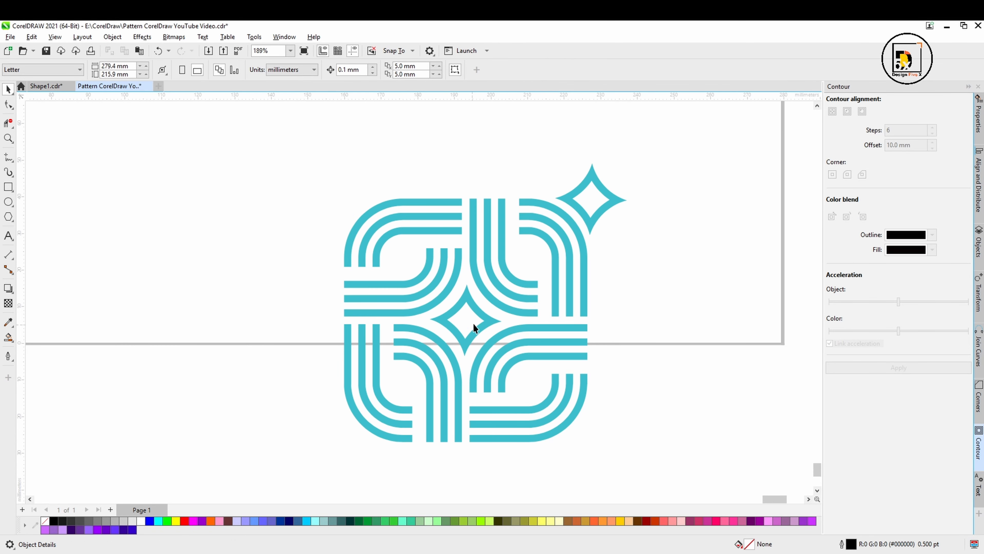
{"action": "scroll", "coordinate": [580, 232], "scroll_direction": "up", "scroll_amount": 5}
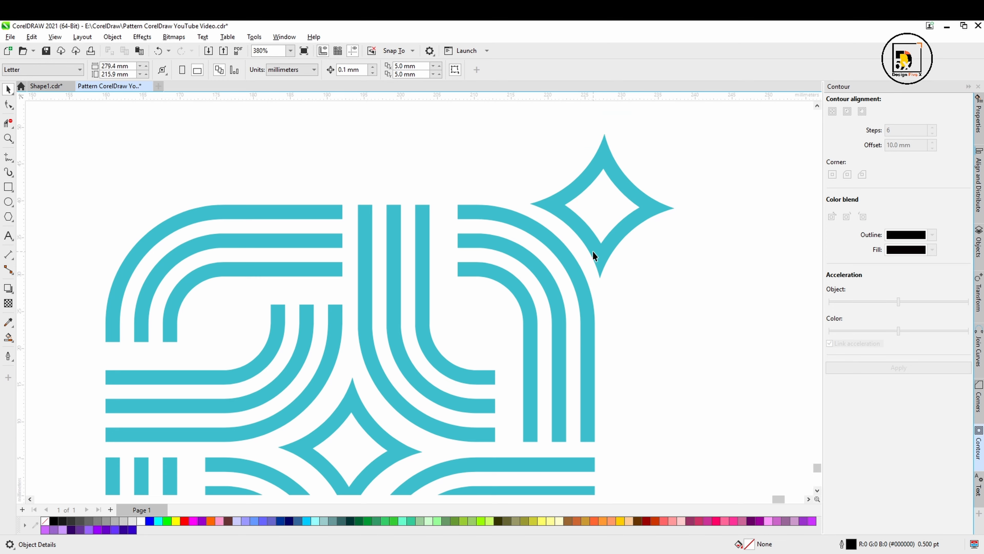
{"action": "scroll", "coordinate": [593, 251], "scroll_direction": "down", "scroll_amount": 6}
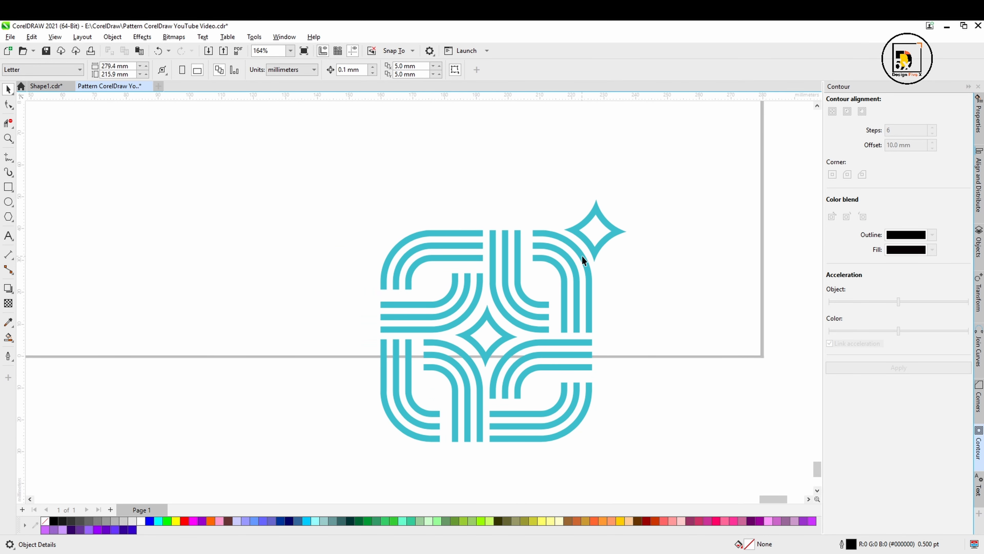
{"action": "scroll", "coordinate": [595, 236], "scroll_direction": "down", "scroll_amount": 2}
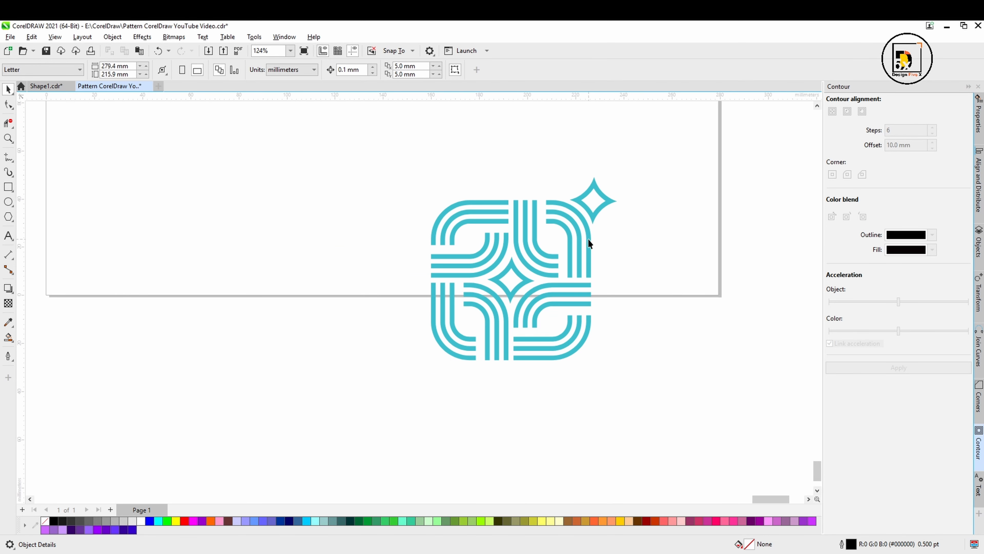
{"action": "left_click_drag", "start_coordinate": [599, 252], "coordinate": [592, 253]}
- Rotate copies of the corner star by 270° about the tile's center into the remaining three corners
{"action": "left_click", "coordinate": [512, 287]}
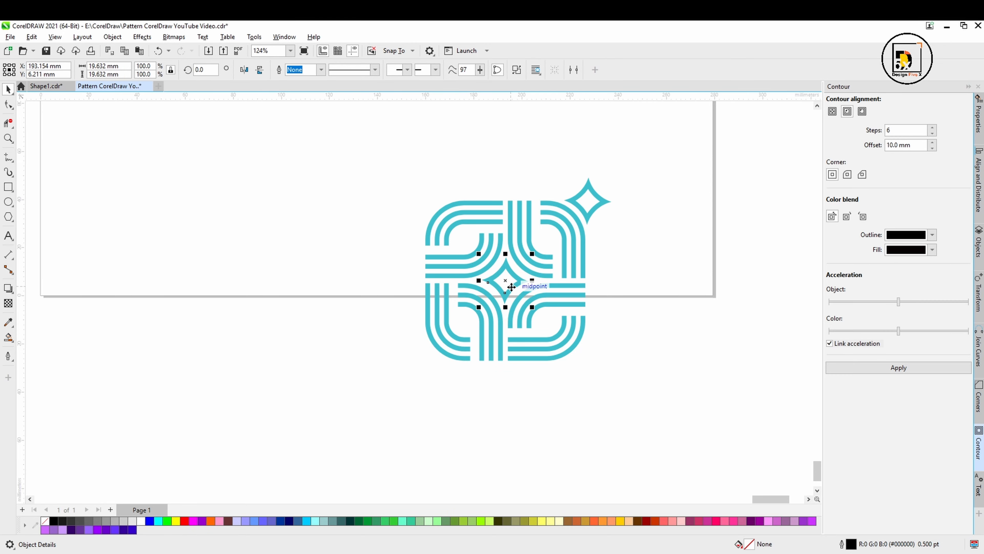
{"action": "left_click", "coordinate": [594, 271]}
{"action": "left_click", "coordinate": [592, 210]}
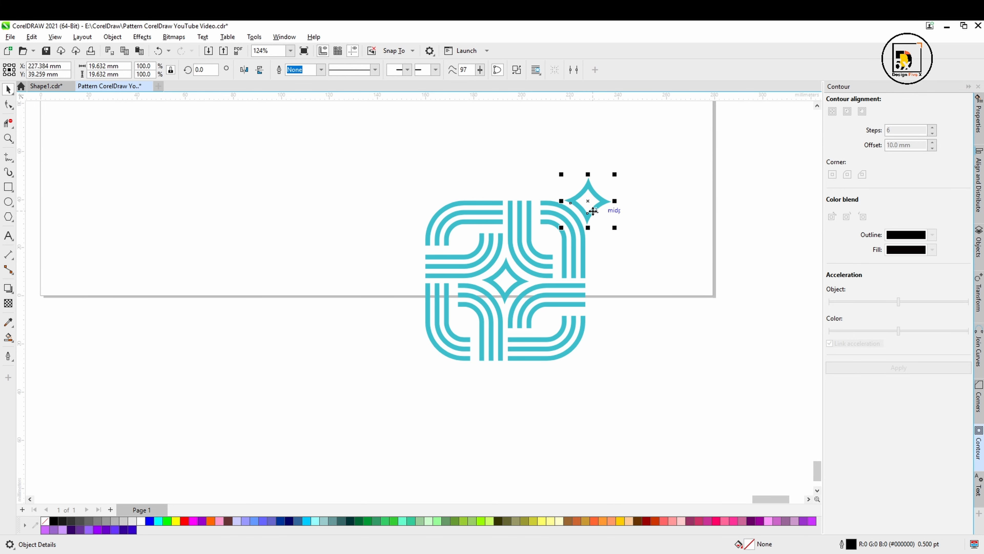
{"action": "left_click", "coordinate": [592, 208]}
{"action": "left_click_drag", "start_coordinate": [589, 201], "coordinate": [506, 280]}
{"action": "left_click_drag", "start_coordinate": [619, 175], "coordinate": [594, 367]}
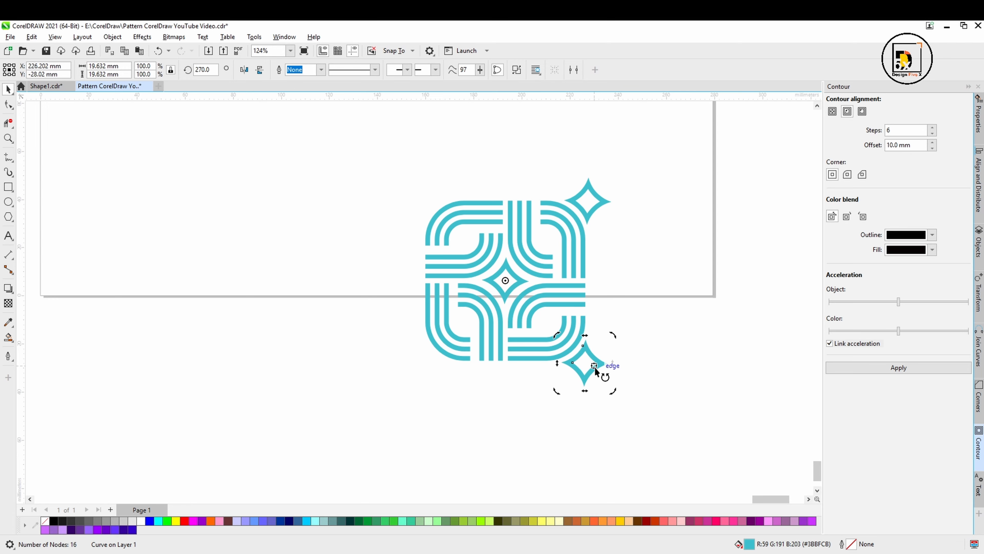
{"action": "key", "text": "ctrl+r"}
{"action": "key", "text": "ctrl+r"}
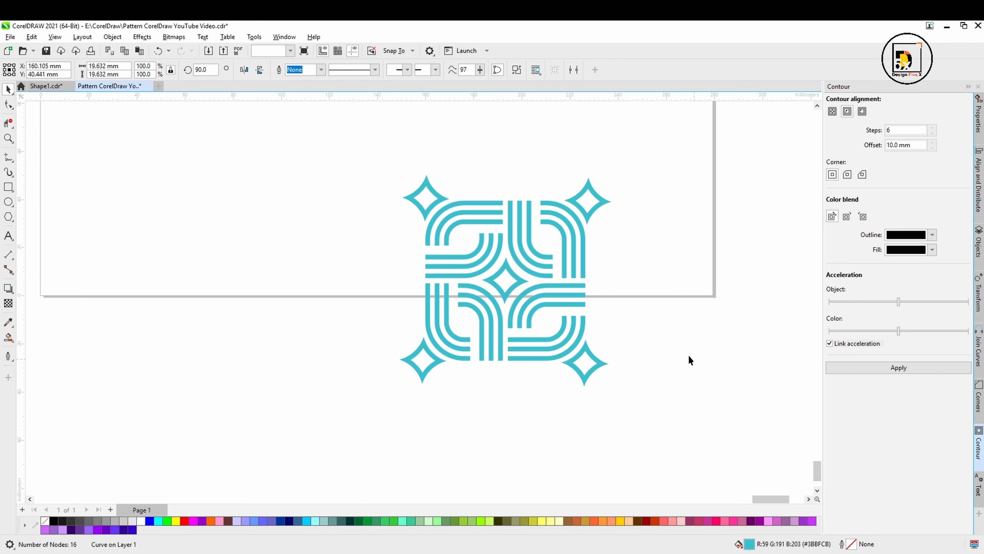
- Group the four motif quarters, the central star and the four corner stars into one tile
{"action": "left_click", "coordinate": [385, 292]}
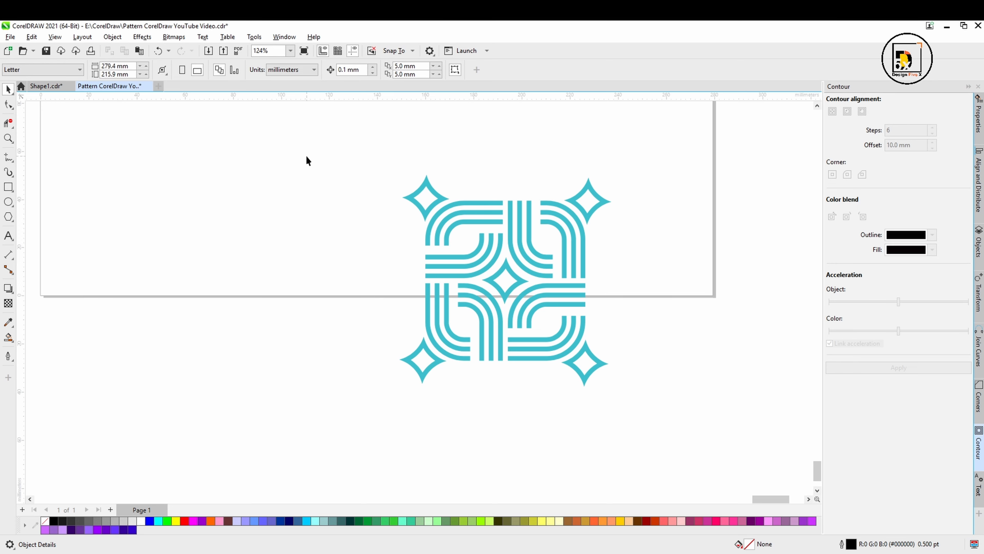
{"action": "left_click_drag", "start_coordinate": [598, 347], "coordinate": [650, 414]}
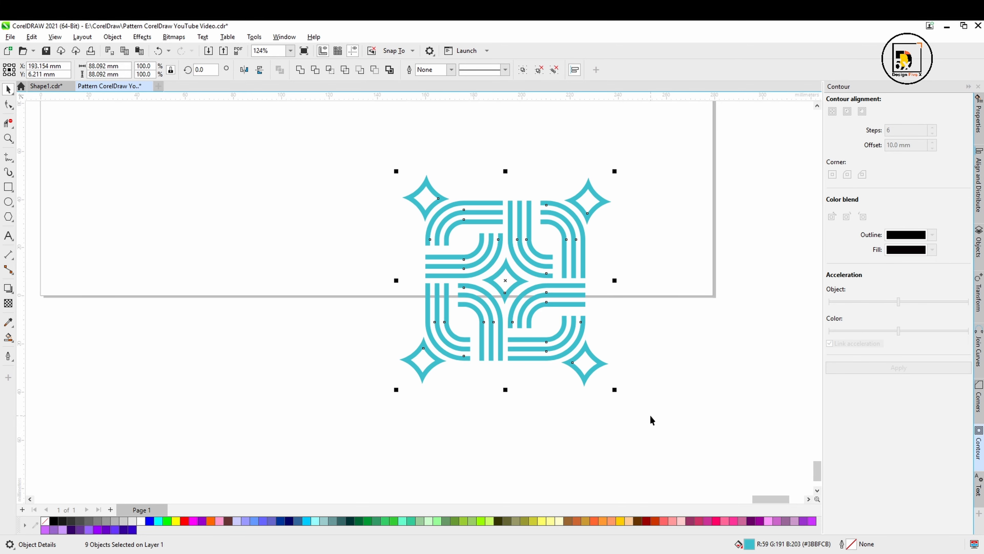
{"action": "key", "text": "ctrl+g"}
{"action": "scroll", "coordinate": [446, 357], "scroll_direction": "down", "scroll_amount": 4}
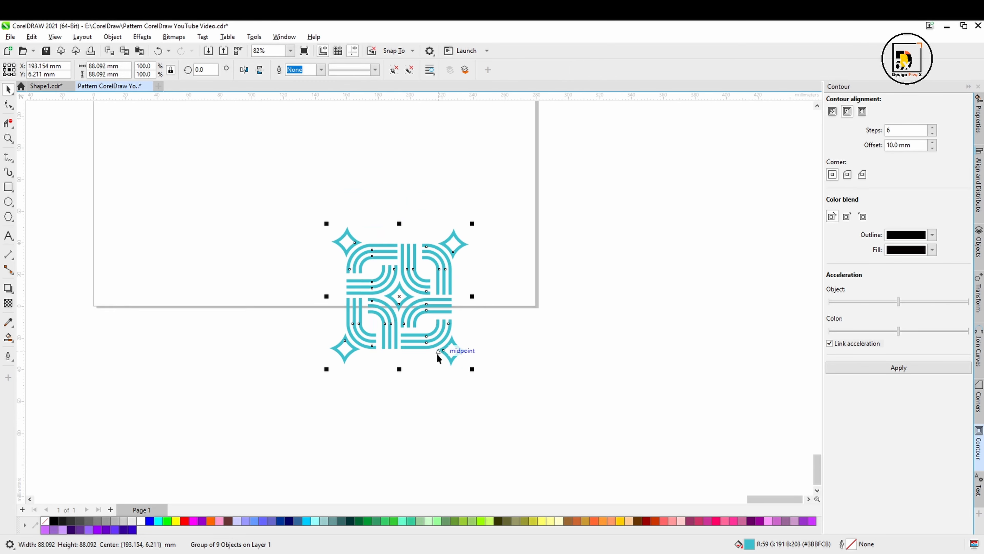
- Rotate three copies of the tile in 270° increments about its upper-right star's center to form a 2×2 block
{"action": "left_click", "coordinate": [411, 328]}
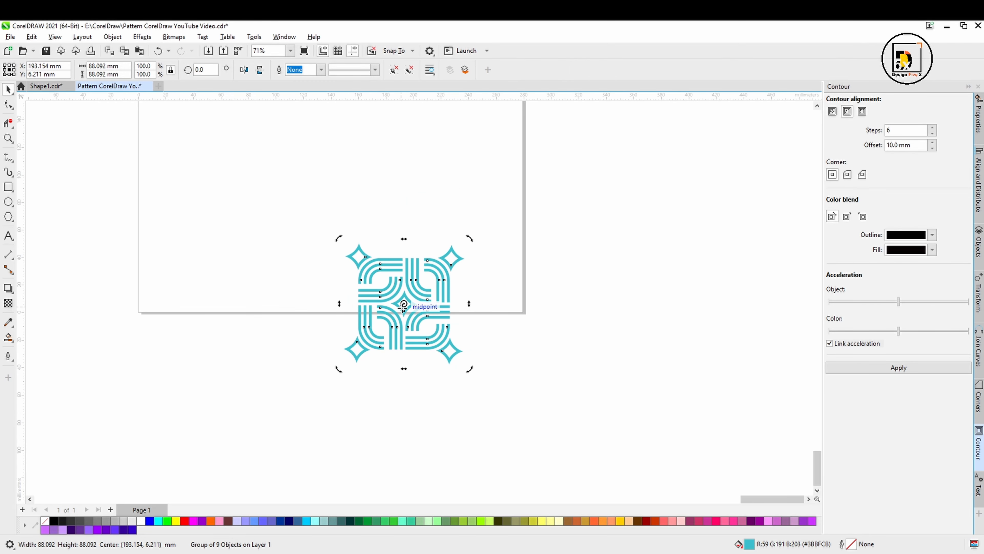
{"action": "left_click_drag", "start_coordinate": [404, 304], "coordinate": [450, 258]}
{"action": "left_click_drag", "start_coordinate": [339, 371], "coordinate": [382, 179]}
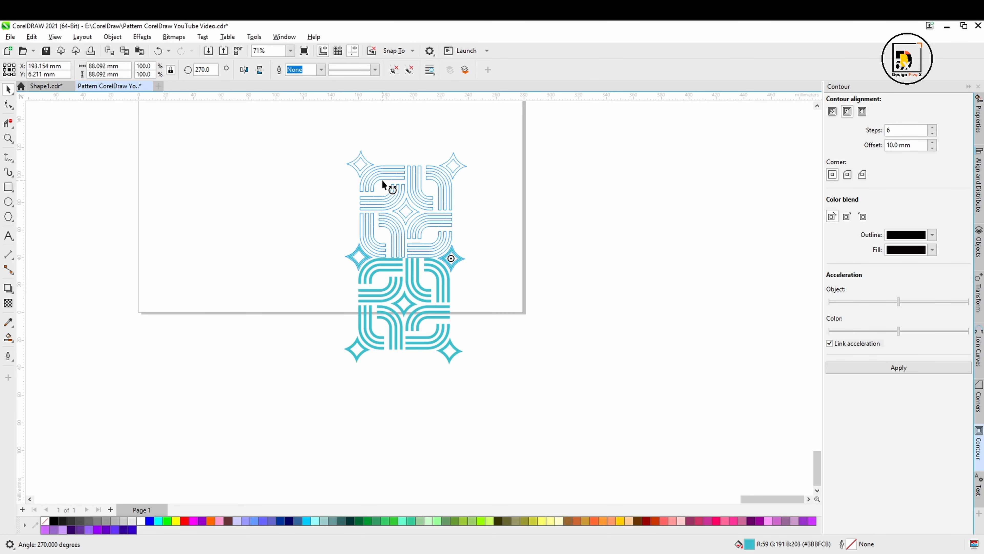
{"action": "left_click_drag", "start_coordinate": [382, 179], "coordinate": [383, 179]}
{"action": "key", "text": "ctrl+r"}
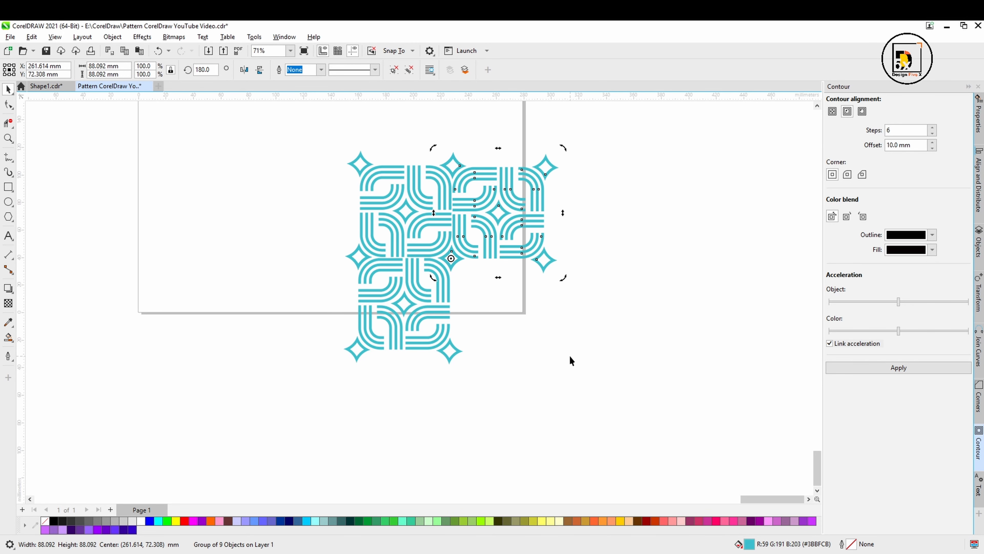
{"action": "key", "text": "ctrl+r"}
{"action": "scroll", "coordinate": [568, 405], "scroll_direction": "down", "scroll_amount": 1}
- Group the four tiles of the 2×2 block
{"action": "left_click_drag", "start_coordinate": [548, 403], "coordinate": [460, 385]}
{"action": "left_click_drag", "start_coordinate": [520, 141], "coordinate": [490, 161]}
{"action": "left_click_drag", "start_coordinate": [250, 401], "coordinate": [240, 406]}
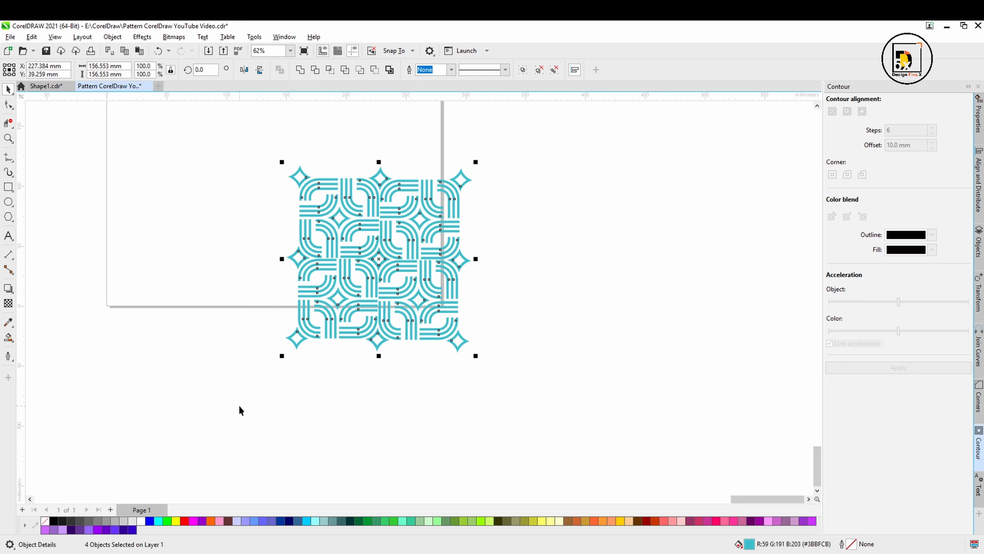
{"action": "key", "text": "ctrl+g"}
{"action": "left_click", "coordinate": [436, 406]}
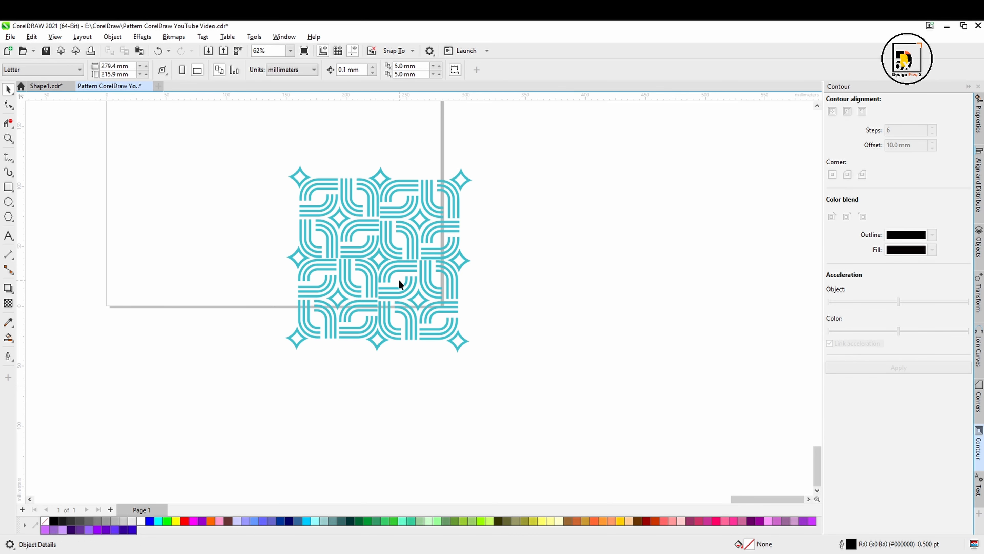
- Rotate three copies of the 2×2 block in 270° increments about its lower-right star's center to form a 4×4 block
{"action": "left_click", "coordinate": [394, 264]}
{"action": "left_click", "coordinate": [394, 264]}
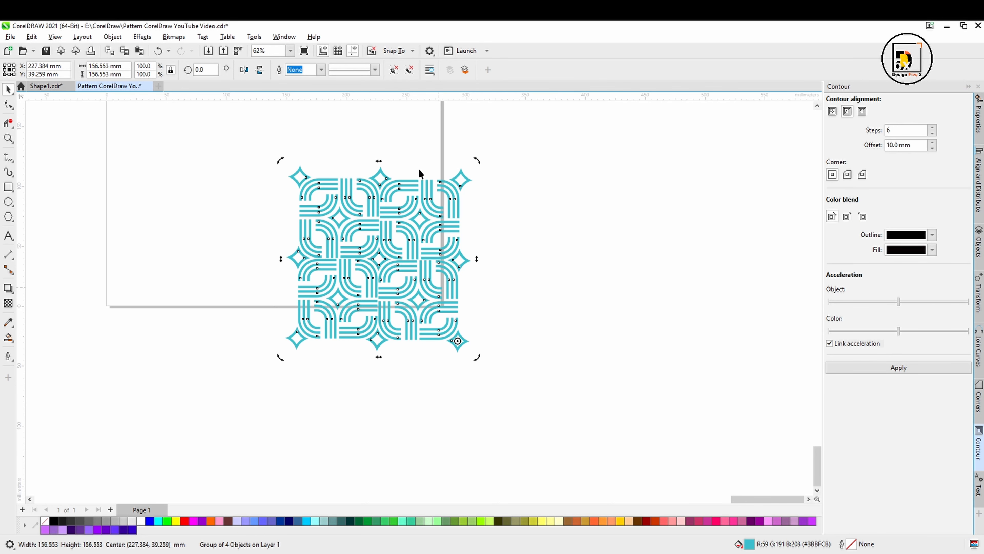
{"action": "left_click_drag", "start_coordinate": [280, 161], "coordinate": [572, 235]}
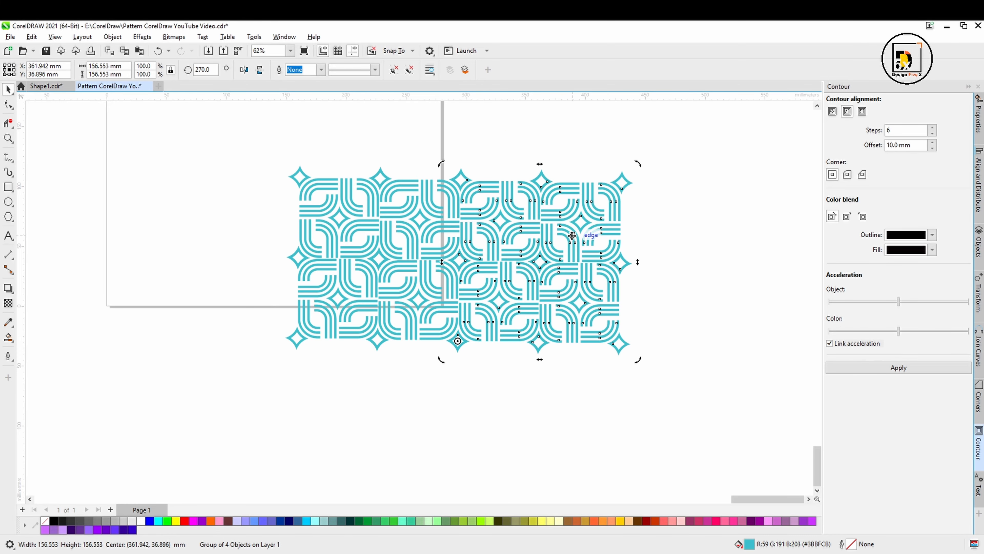
{"action": "key", "text": "ctrl+r"}
{"action": "key", "text": "ctrl+r"}
{"action": "scroll", "coordinate": [571, 235], "scroll_direction": "down", "scroll_amount": 2}
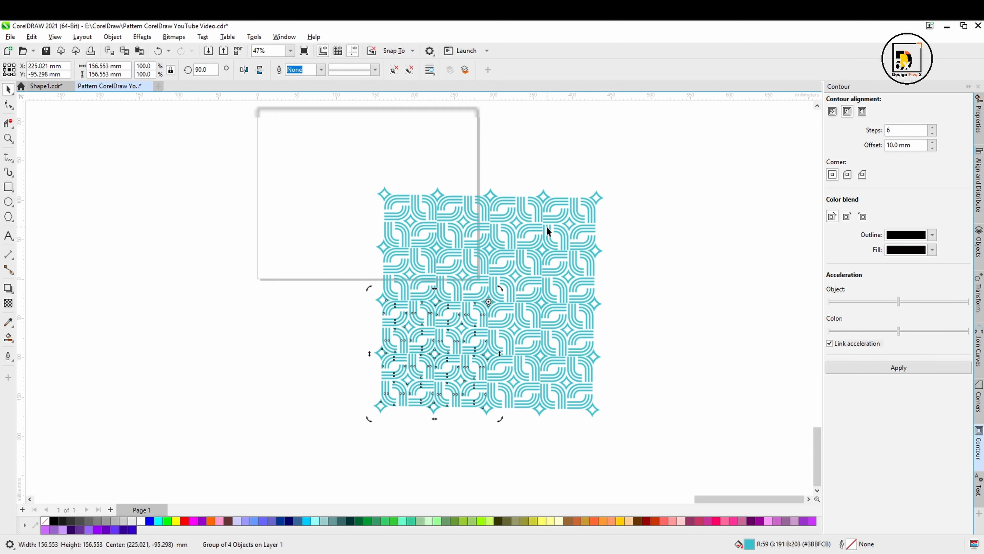
- Group the four 2×2 blocks into a single 4×4 pattern block
{"action": "left_click_drag", "start_coordinate": [547, 226], "coordinate": [532, 205]}
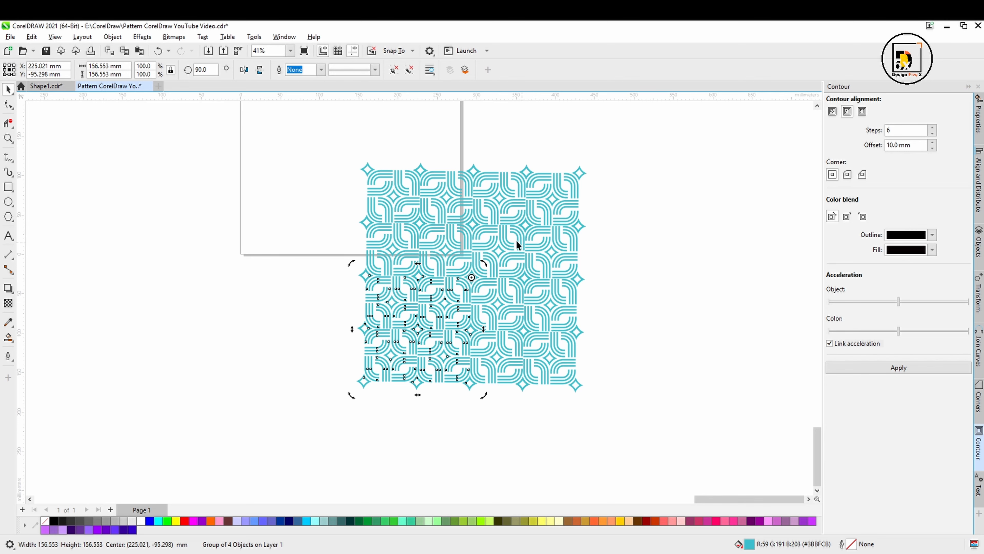
{"action": "left_click_drag", "start_coordinate": [613, 134], "coordinate": [303, 315]}
{"action": "scroll", "coordinate": [322, 395], "scroll_direction": "down", "scroll_amount": 1}
{"action": "scroll", "coordinate": [323, 393], "scroll_direction": "down", "scroll_amount": 1}
{"action": "left_click", "coordinate": [406, 254]}
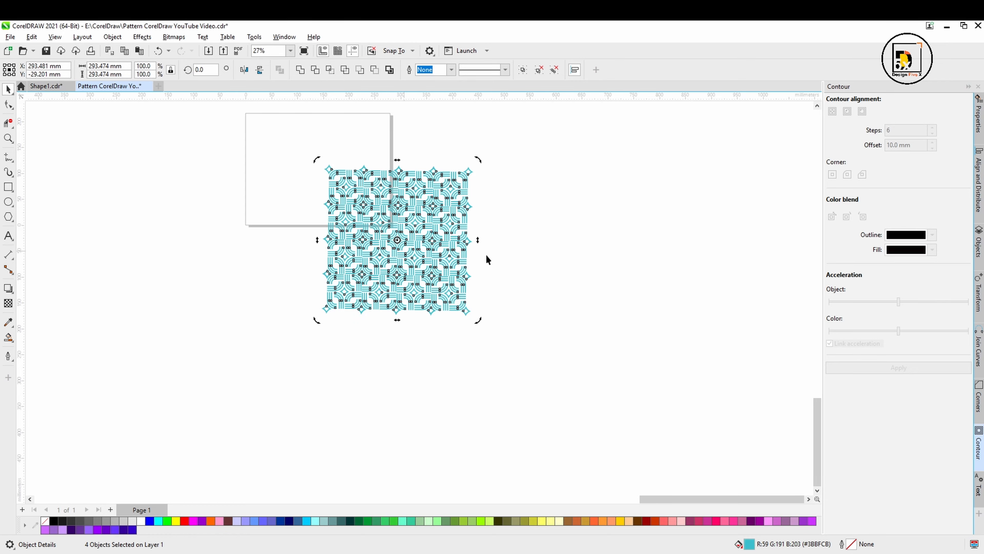
{"action": "left_click", "coordinate": [504, 171]}
{"action": "left_click_drag", "start_coordinate": [319, 312], "coordinate": [272, 338]}
{"action": "key", "text": "ctrl+g"}
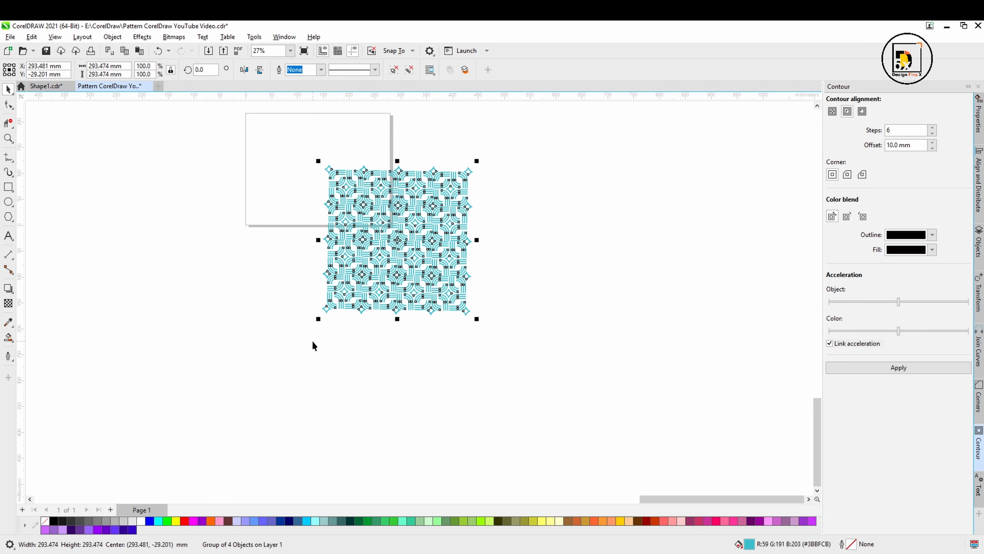
- Rotate three copies of the 4×4 block in 270° increments about its lower-right star's center to form an 8×8 block
{"action": "left_click", "coordinate": [423, 246]}
{"action": "scroll", "coordinate": [465, 310], "scroll_direction": "up", "scroll_amount": 4}
{"action": "scroll", "coordinate": [465, 310], "scroll_direction": "up", "scroll_amount": 3}
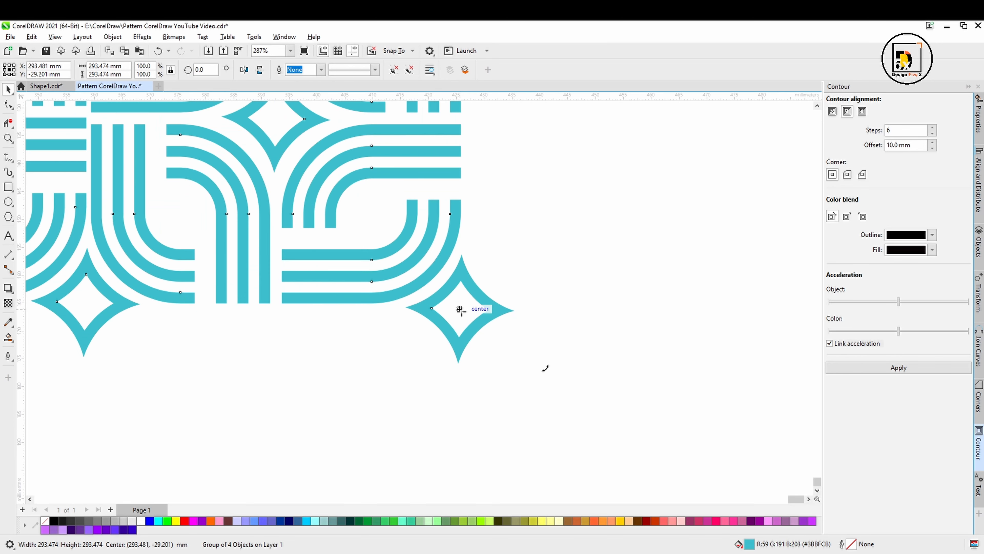
{"action": "scroll", "coordinate": [463, 322], "scroll_direction": "down", "scroll_amount": 6}
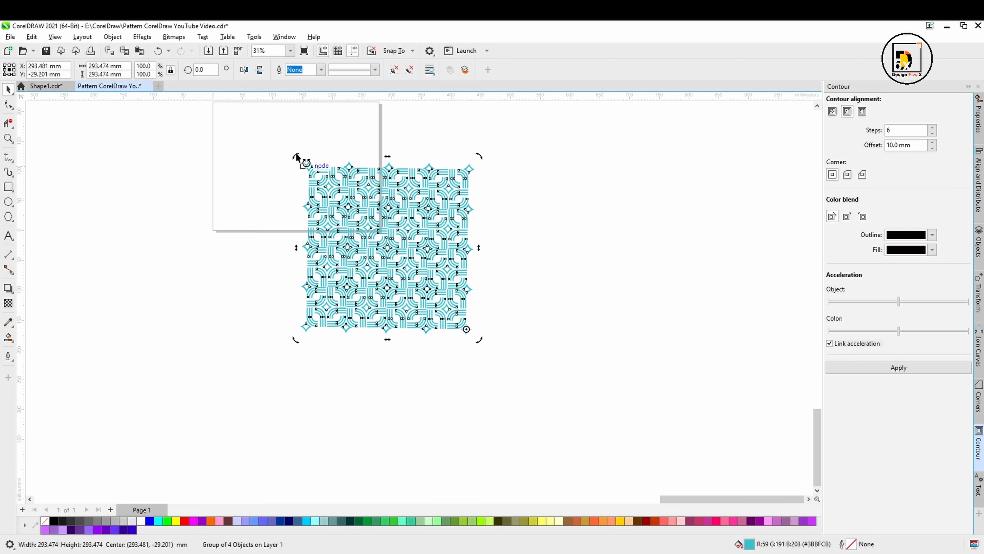
{"action": "left_click_drag", "start_coordinate": [298, 157], "coordinate": [569, 241]}
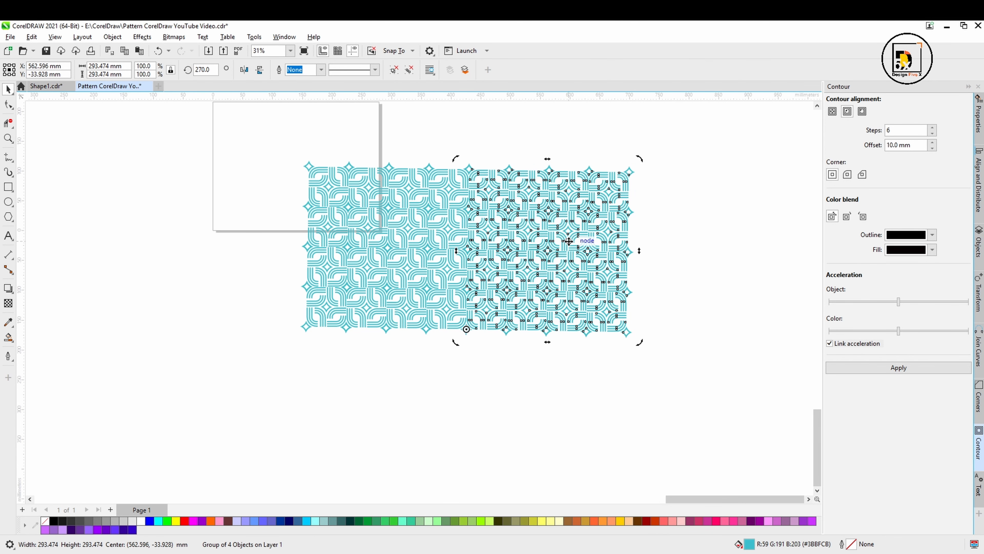
{"action": "key", "text": "ctrl+r"}
{"action": "key", "text": "ctrl+r"}
{"action": "scroll", "coordinate": [499, 268], "scroll_direction": "down", "scroll_amount": 2}
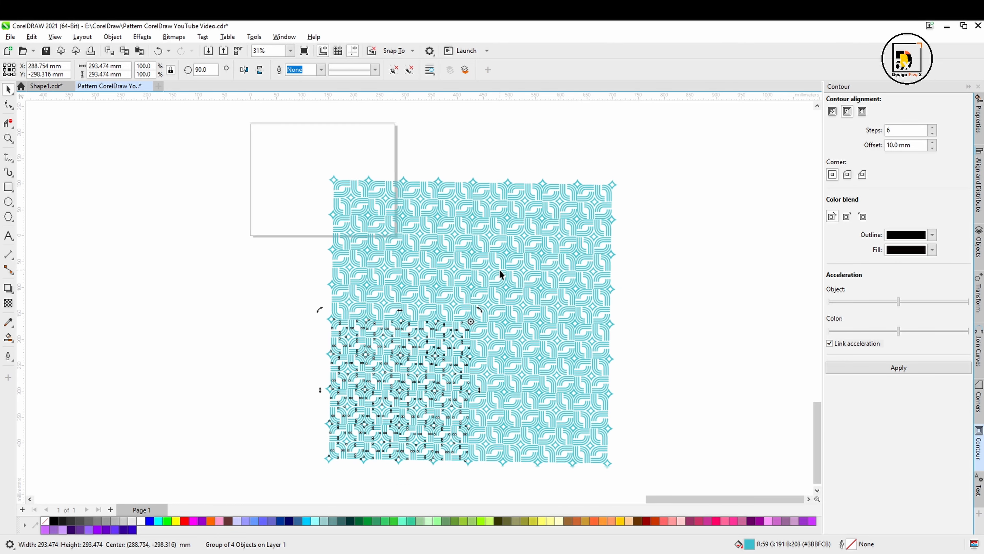
- Select all four 4×4 blocks and scale them down together to about 440 mm square
{"action": "left_click_drag", "start_coordinate": [499, 264], "coordinate": [287, 449]}
{"action": "left_click", "coordinate": [621, 332]}
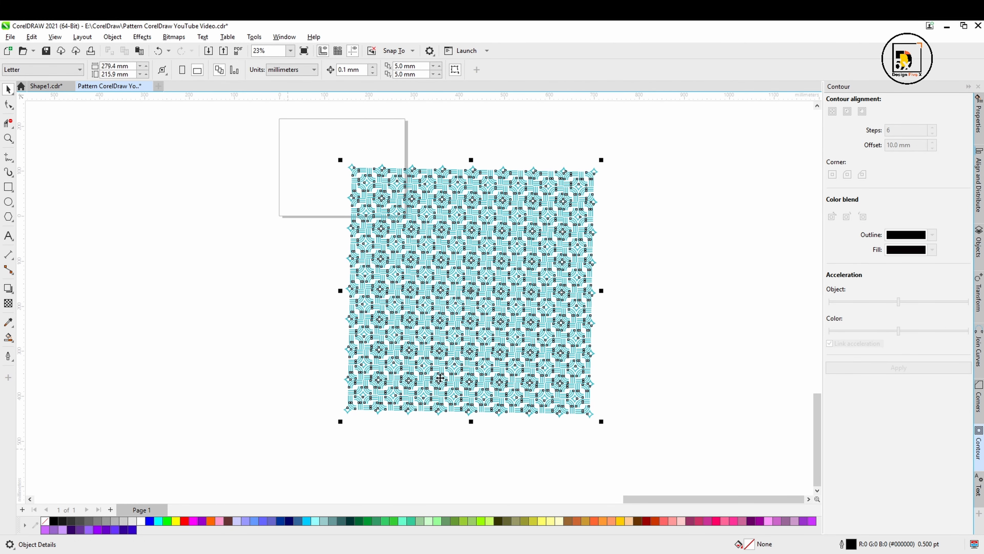
{"action": "left_click_drag", "start_coordinate": [601, 161], "coordinate": [571, 190]}
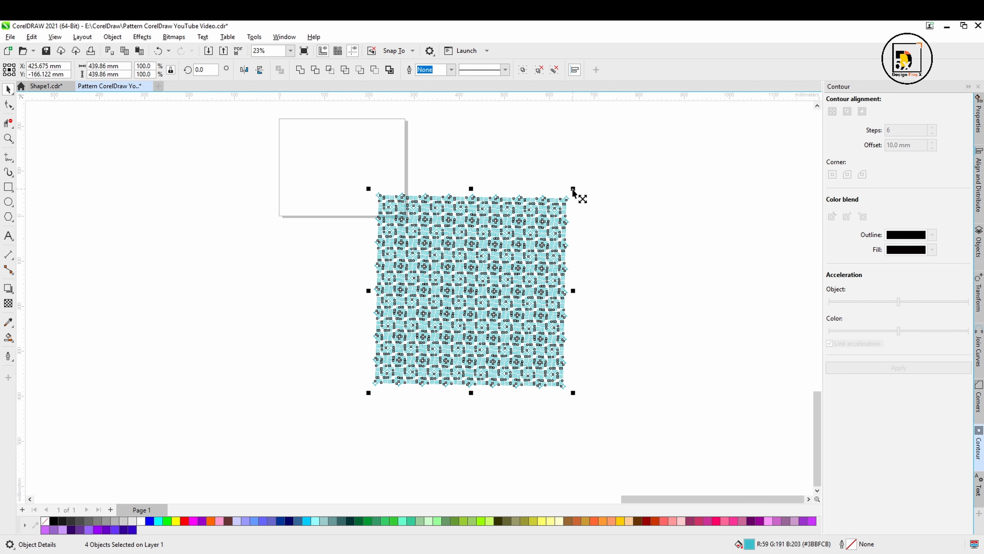
- Rotate the four selected blocks together to 315° about their common center to form a diamond
{"action": "left_click", "coordinate": [511, 249]}
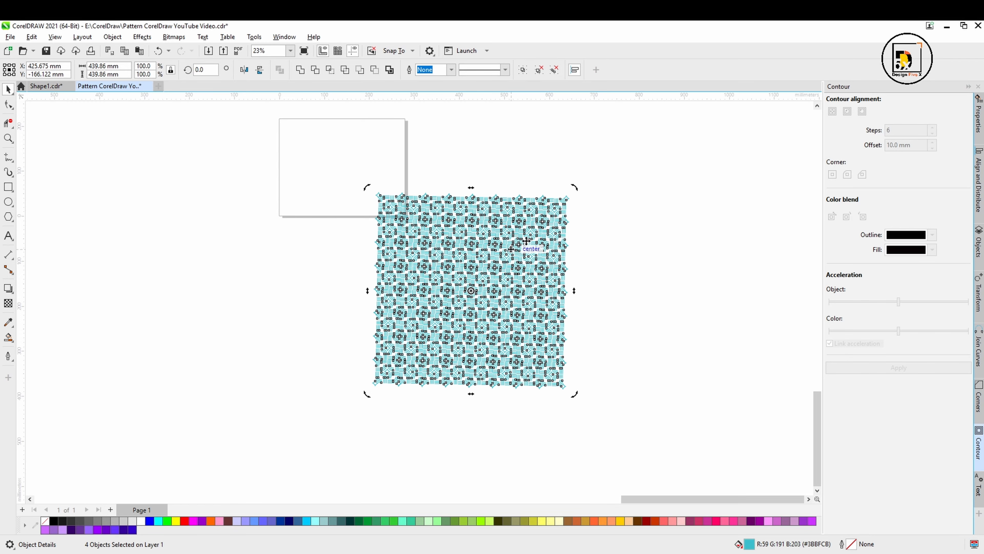
{"action": "left_click_drag", "start_coordinate": [573, 190], "coordinate": [597, 251]}
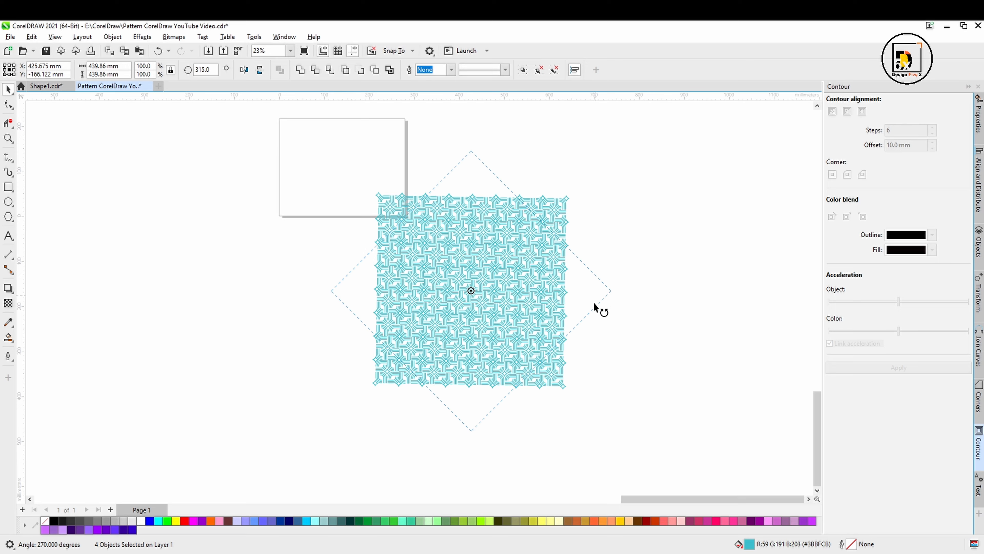
{"action": "mouse_move", "coordinate": [594, 304]}
{"action": "left_mouse_down"}
{"action": "mouse_move", "coordinate": [593, 313]}
{"action": "mouse_move", "coordinate": [592, 302]}
{"action": "left_mouse_up"}
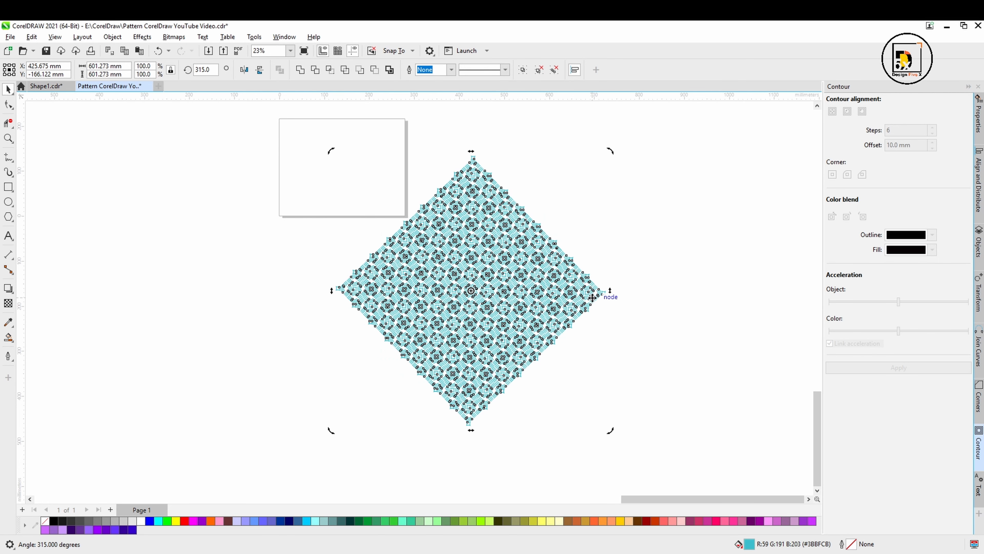
{"action": "left_click", "coordinate": [650, 236]}
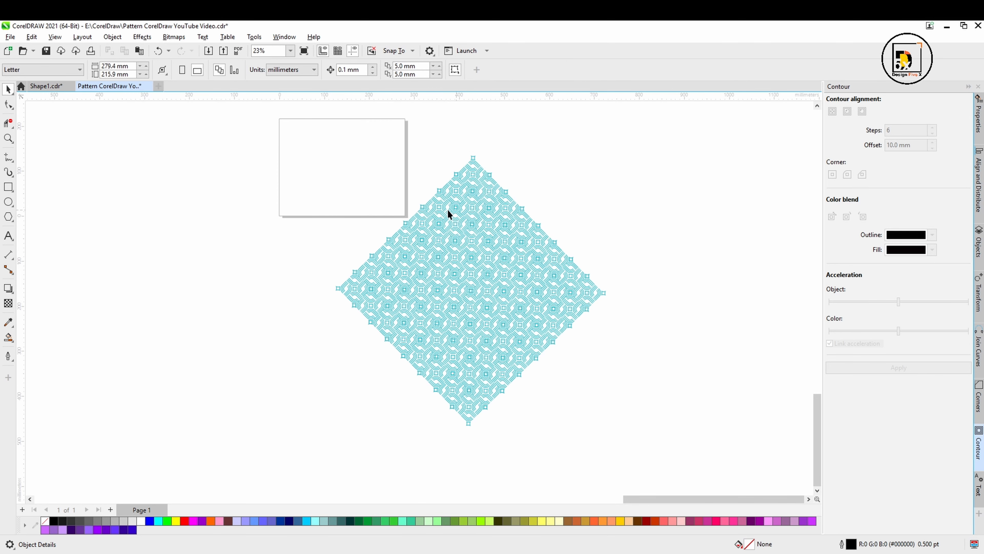
- Group the four rotated blocks and move the diamond-shaped group off the page to its lower right
{"action": "left_click_drag", "start_coordinate": [269, 142], "coordinate": [645, 453]}
{"action": "key", "text": "ctrl+g"}
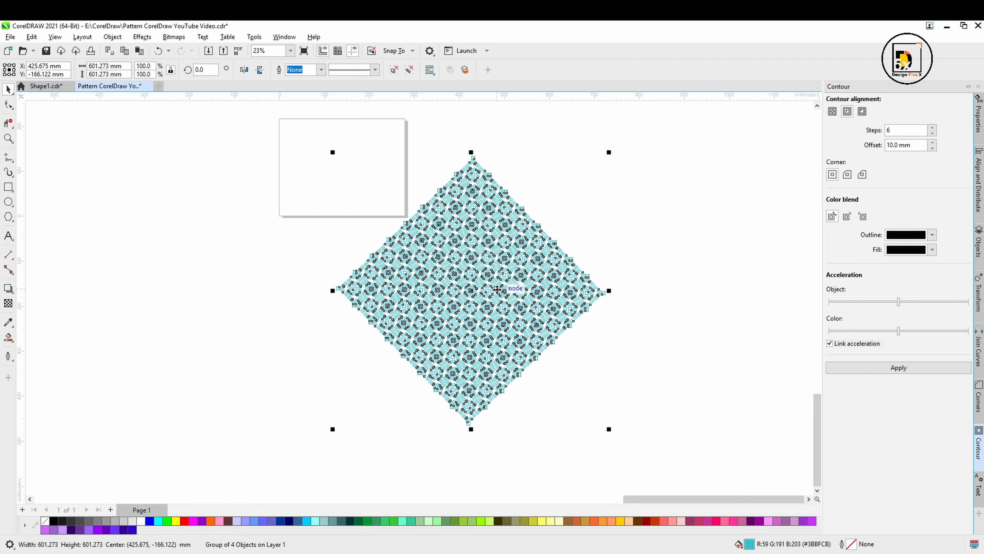
{"action": "left_click_drag", "start_coordinate": [573, 309], "coordinate": [737, 330]}
{"action": "left_click", "coordinate": [302, 264]}
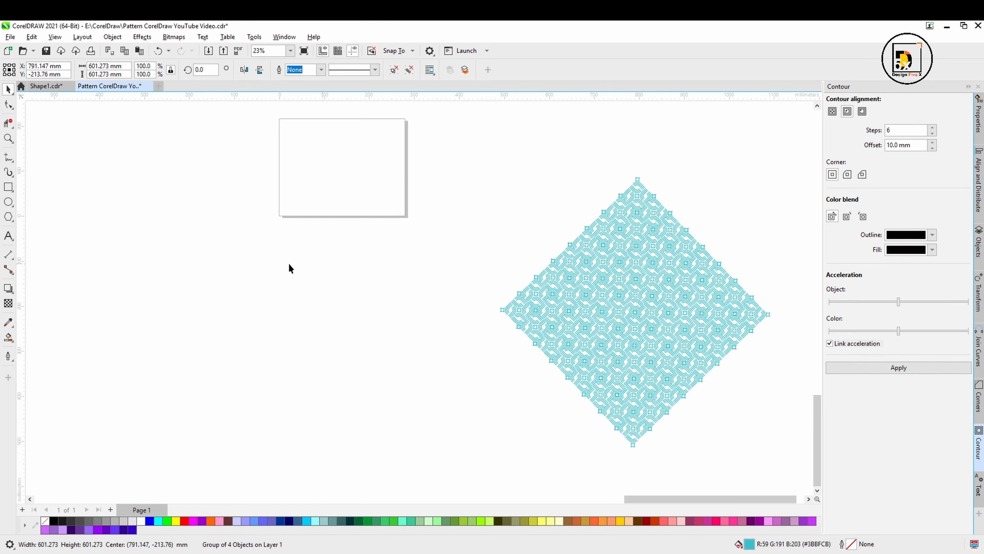
- Draw a rectangle about 278 × 213 mm over the page and set its outline width to Hairline
{"action": "left_click", "coordinate": [7, 187]}
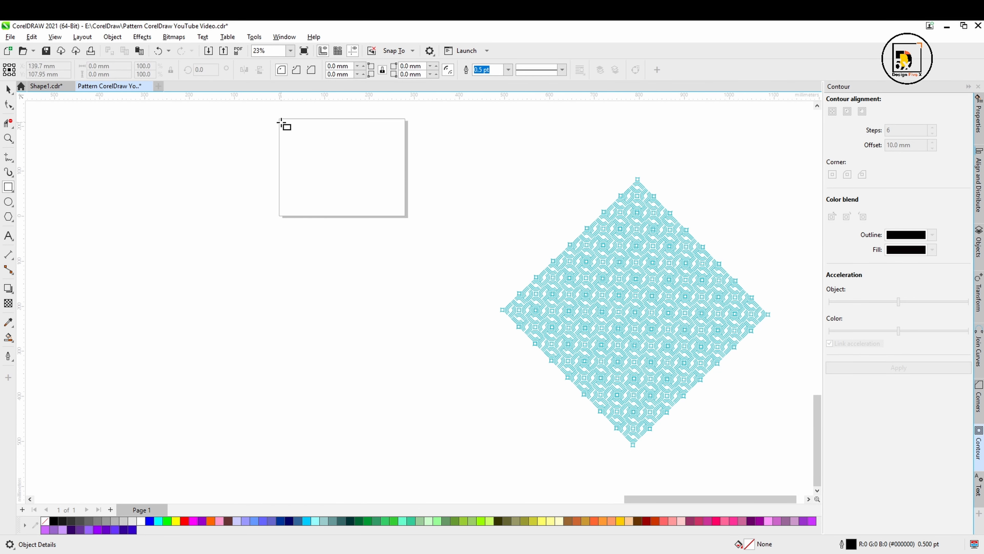
{"action": "left_click_drag", "start_coordinate": [280, 119], "coordinate": [381, 178]}
{"action": "left_click_drag", "start_coordinate": [401, 206], "coordinate": [405, 215]}
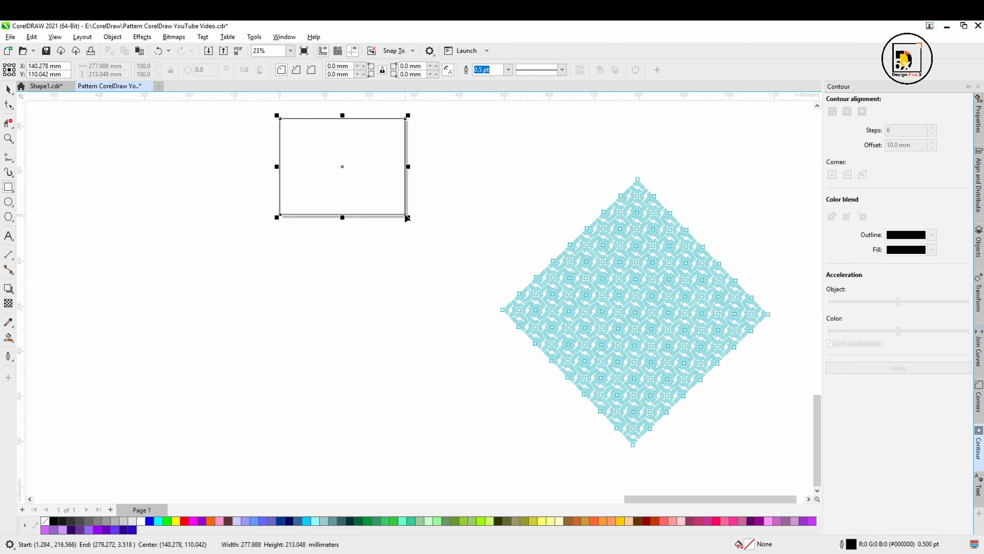
{"action": "left_click", "coordinate": [508, 70]}
{"action": "left_click", "coordinate": [490, 89]}
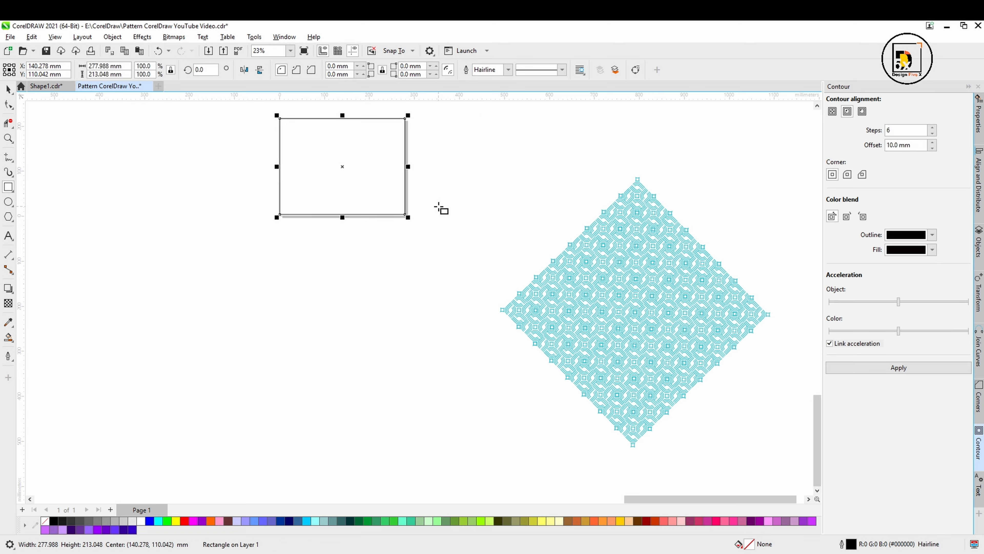
{"action": "left_click", "coordinate": [438, 206]}
{"action": "left_click", "coordinate": [7, 90]}
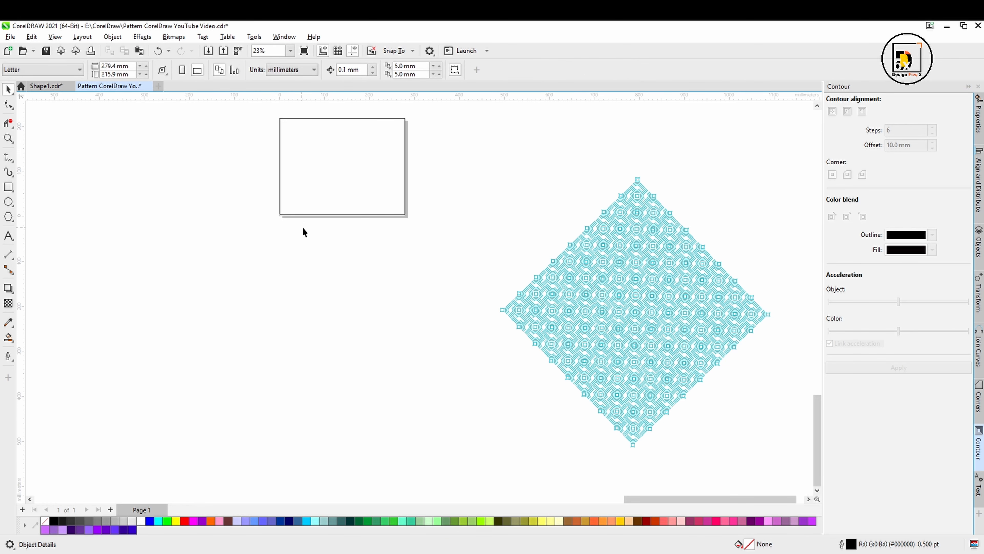
- Center the hairline rectangle on the page
{"action": "left_click", "coordinate": [312, 215]}
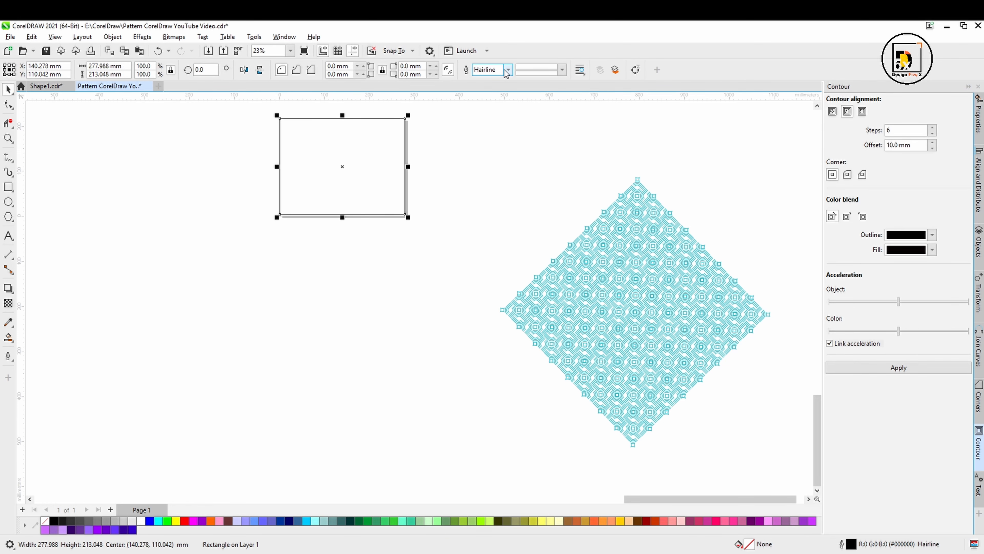
{"action": "scroll", "coordinate": [369, 127], "scroll_direction": "up", "scroll_amount": 2}
{"action": "scroll", "coordinate": [413, 257], "scroll_direction": "up", "scroll_amount": 3}
{"action": "scroll", "coordinate": [435, 334], "scroll_direction": "up", "scroll_amount": 2}
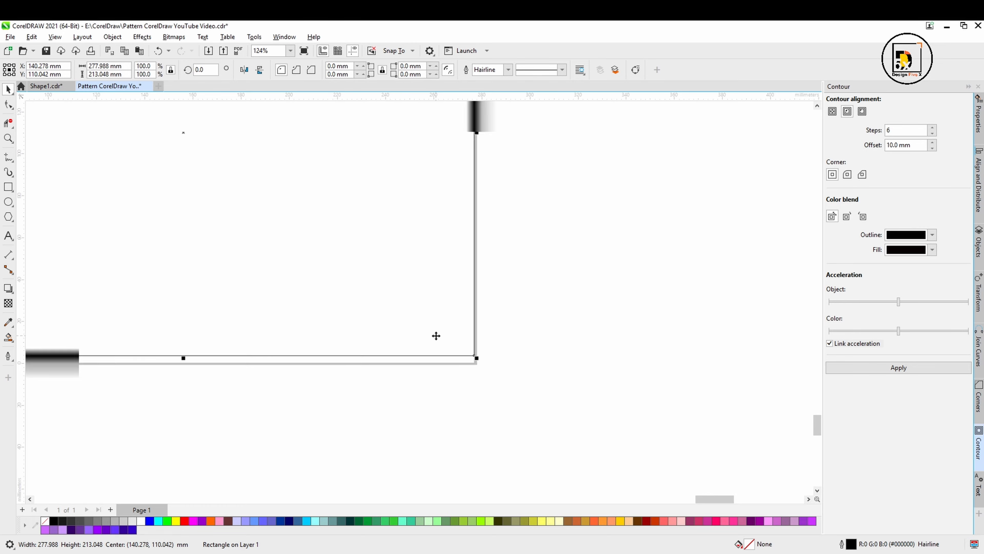
{"action": "scroll", "coordinate": [436, 334], "scroll_direction": "down", "scroll_amount": 3}
{"action": "scroll", "coordinate": [436, 336], "scroll_direction": "down", "scroll_amount": 2}
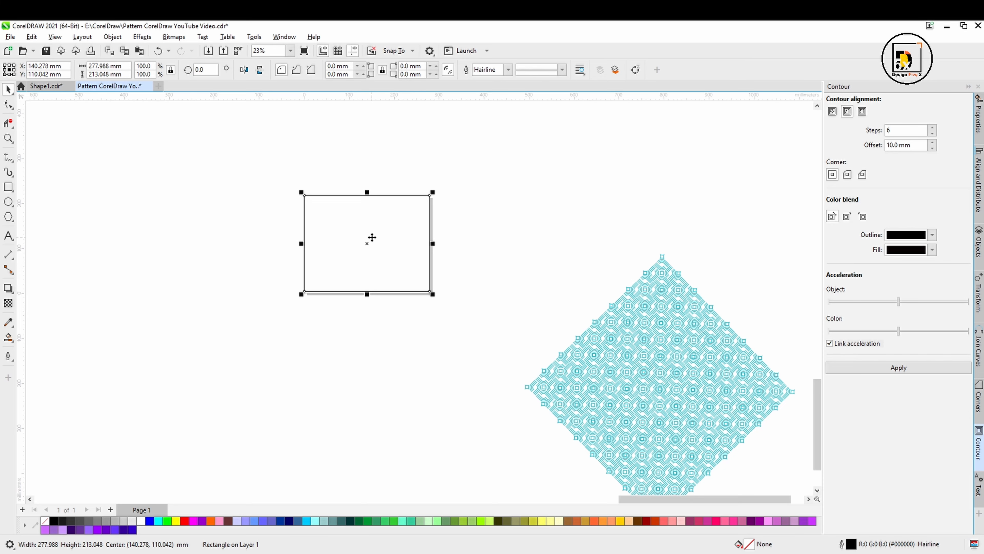
{"action": "left_click_drag", "start_coordinate": [372, 238], "coordinate": [372, 240]}
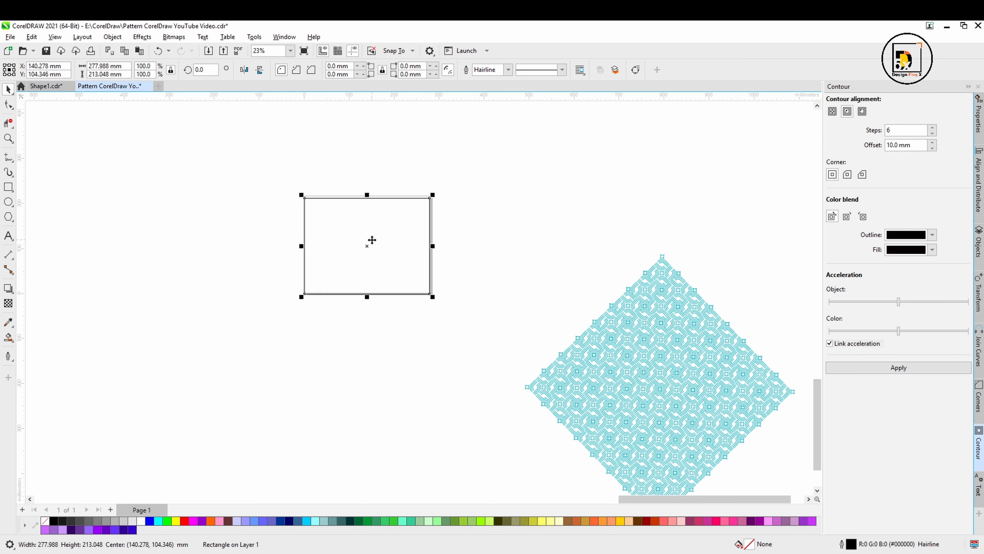
{"action": "left_click", "coordinate": [372, 240]}
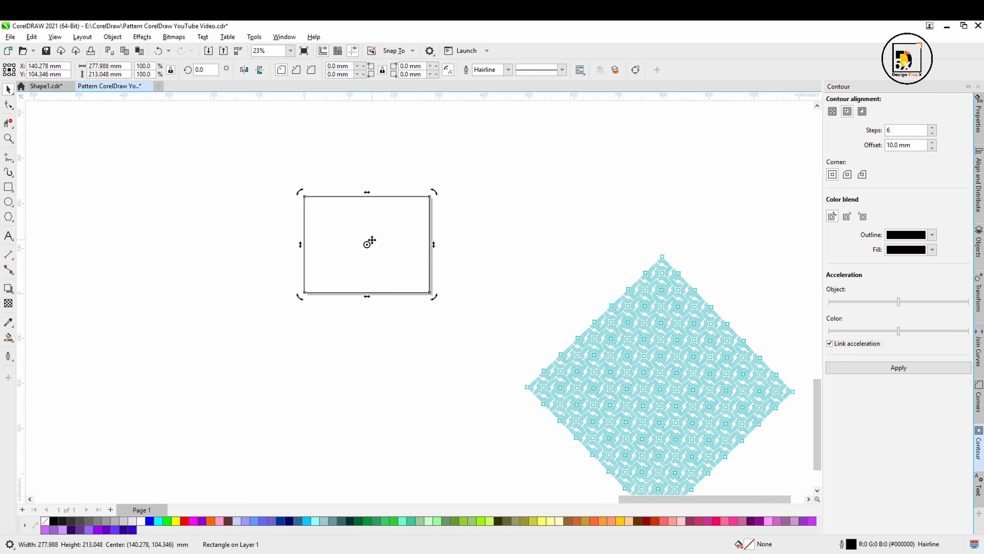
{"action": "left_click", "coordinate": [404, 360]}
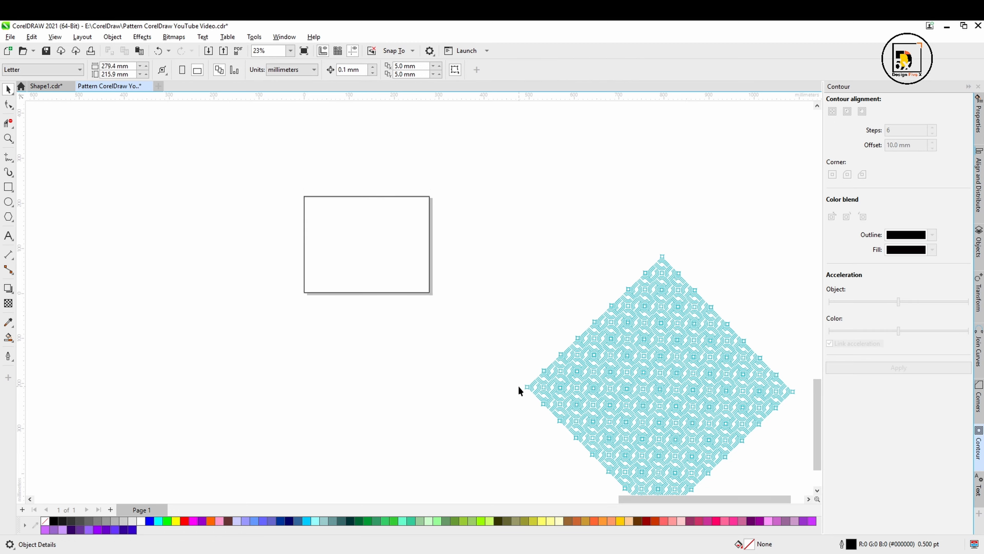
- PowerClip the diamond-shaped pattern group inside the page rectangle
{"action": "left_click", "coordinate": [611, 391]}
{"action": "right_click", "coordinate": [611, 391]}
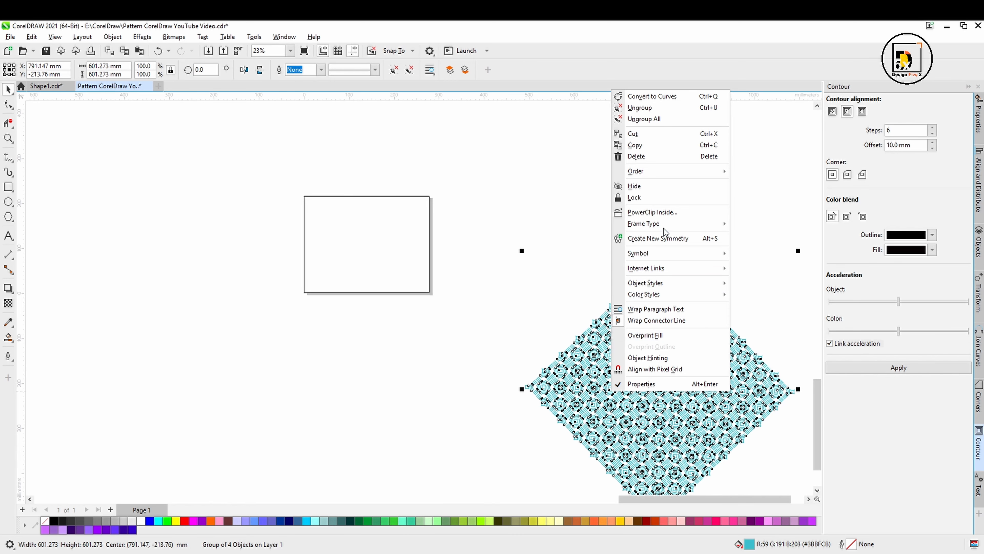
{"action": "left_click", "coordinate": [672, 213]}
{"action": "left_click", "coordinate": [388, 265]}
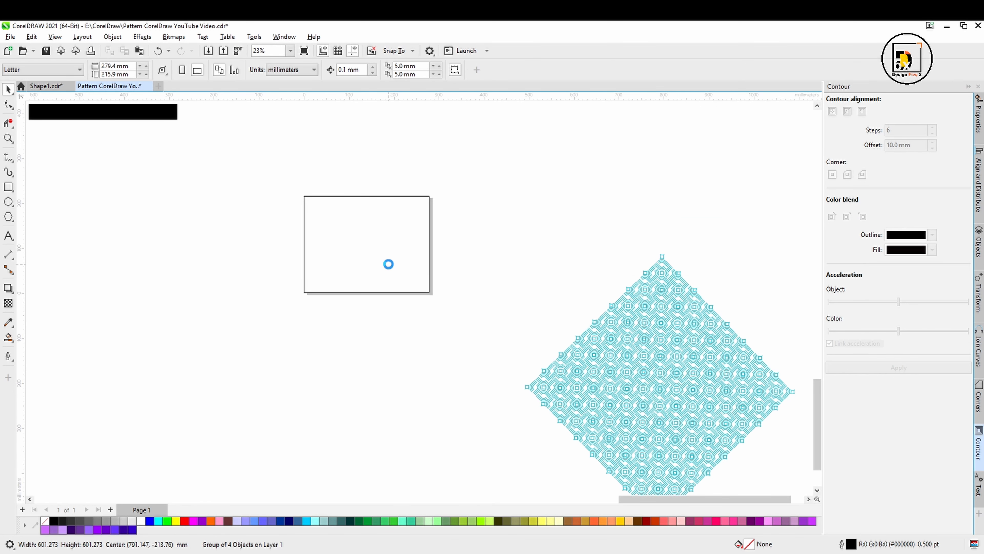
{"action": "scroll", "coordinate": [350, 255], "scroll_direction": "up", "scroll_amount": 2}
{"action": "left_click_drag", "start_coordinate": [356, 261], "coordinate": [426, 290]}
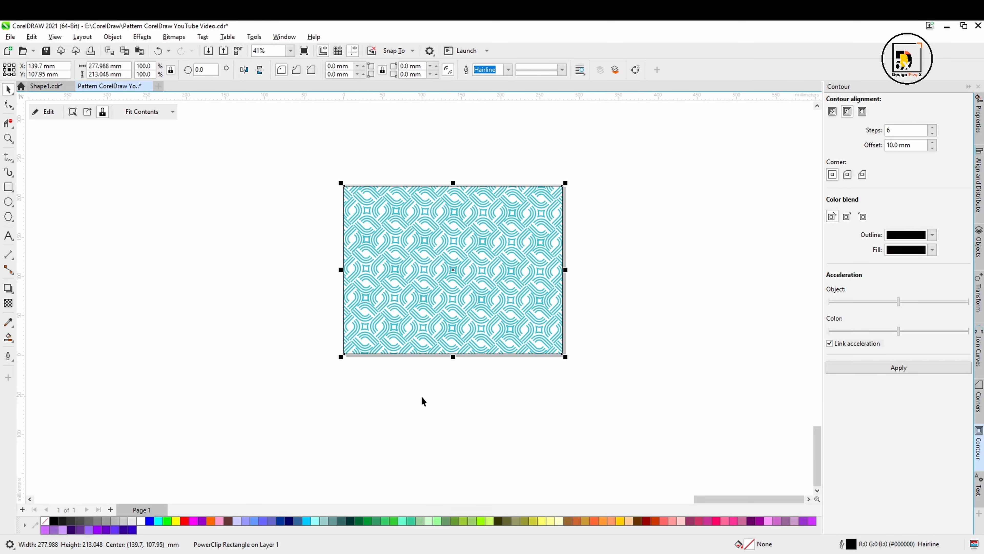
- Remove the outline from the PowerClip rectangle and view the whole page
{"action": "left_click", "coordinate": [424, 400]}
{"action": "scroll", "coordinate": [414, 352], "scroll_direction": "up", "scroll_amount": 2}
{"action": "scroll", "coordinate": [415, 353], "scroll_direction": "up", "scroll_amount": 1}
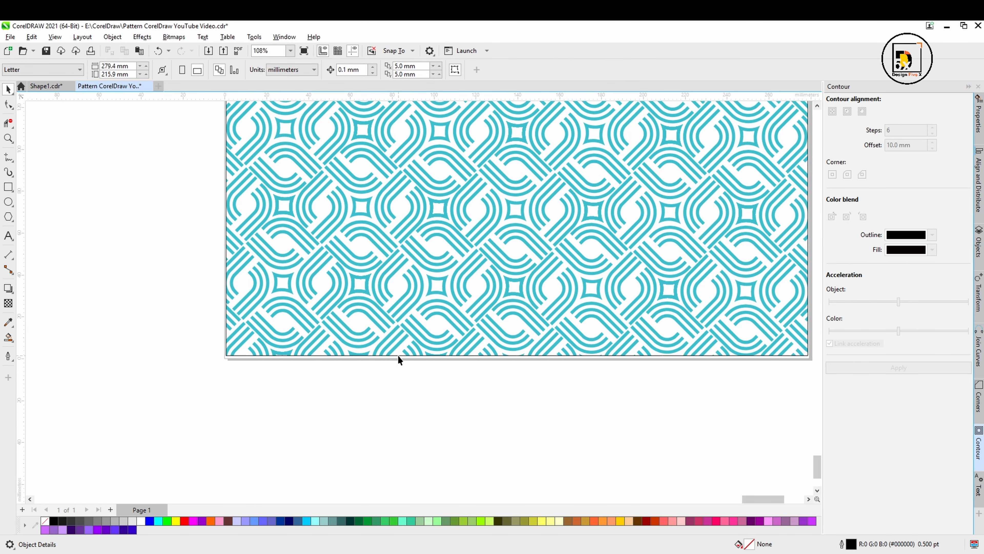
{"action": "left_click", "coordinate": [398, 357]}
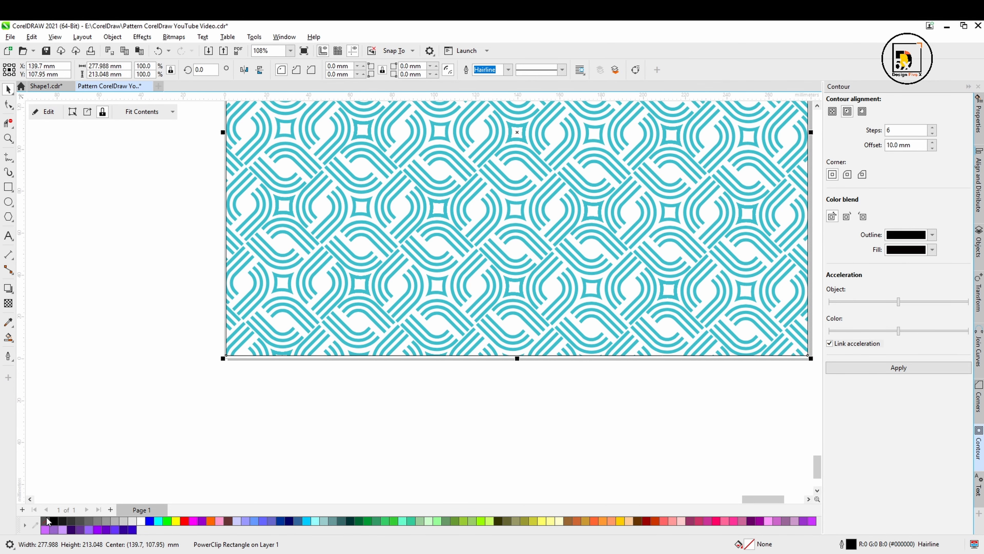
{"action": "left_click", "coordinate": [236, 425]}
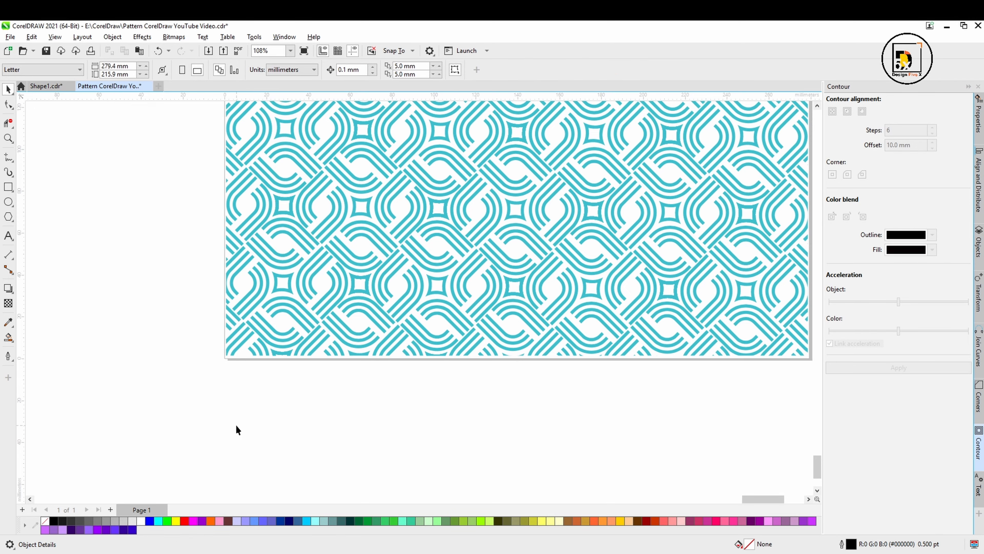
{"action": "scroll", "coordinate": [236, 425], "scroll_direction": "down", "scroll_amount": 3}
{"action": "left_click_drag", "start_coordinate": [236, 425], "coordinate": [392, 430]}
{"action": "scroll", "coordinate": [392, 430], "scroll_direction": "up", "scroll_amount": 2}
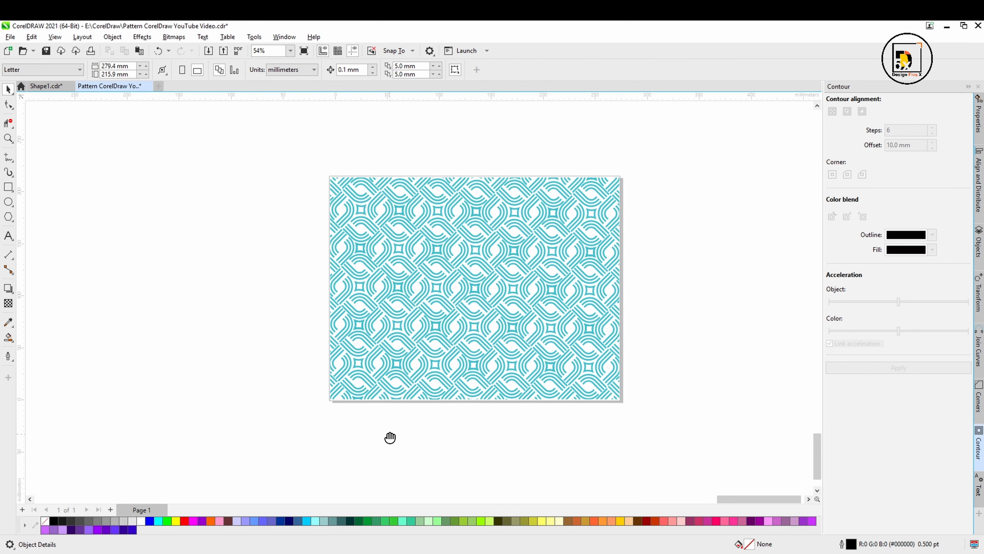
{"action": "left_click_drag", "start_coordinate": [364, 461], "coordinate": [342, 493]}
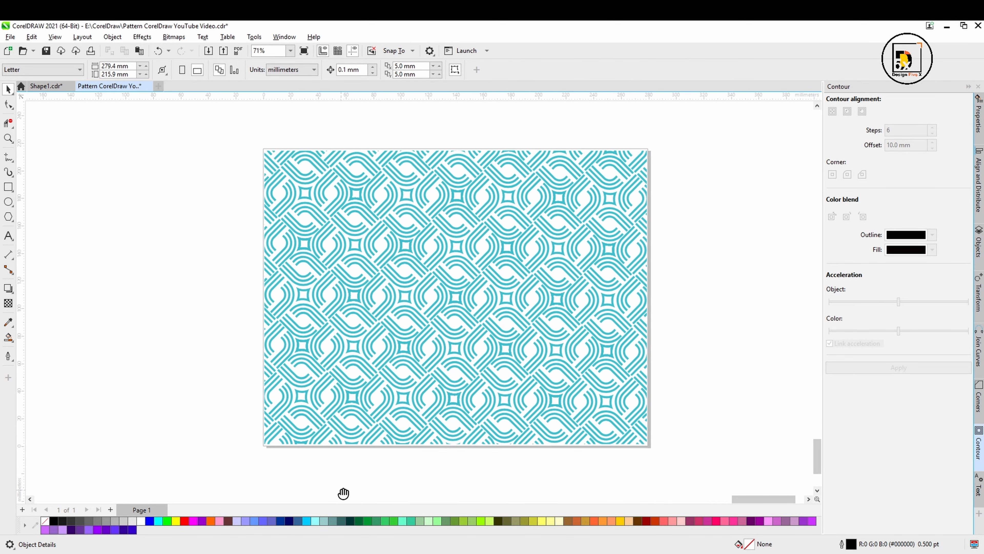
- Open the page rectangle's PowerClip contents for editing and fill the pattern group with Ruby Red (#990000)
{"action": "left_click", "coordinate": [393, 321]}
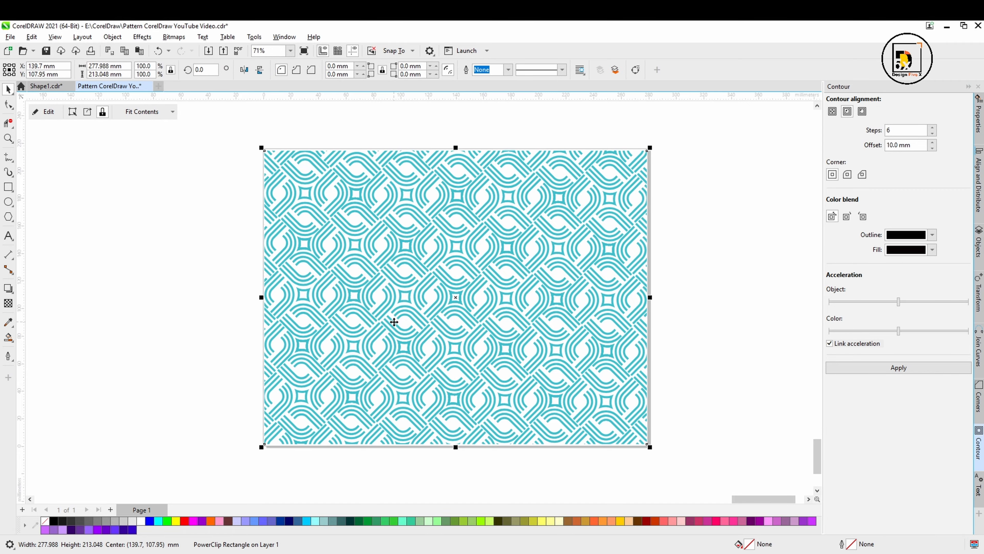
{"action": "left_click", "coordinate": [46, 112]}
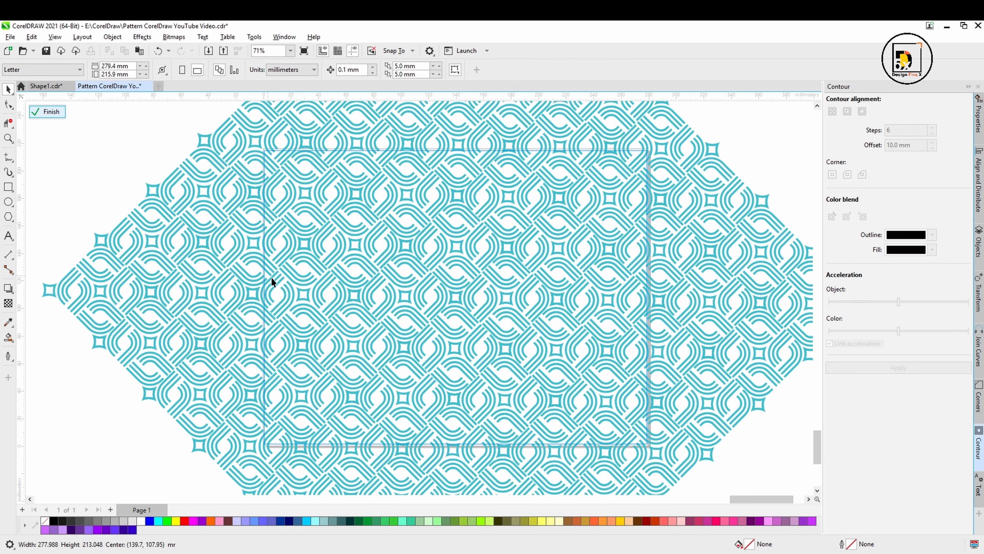
{"action": "left_click", "coordinate": [387, 300]}
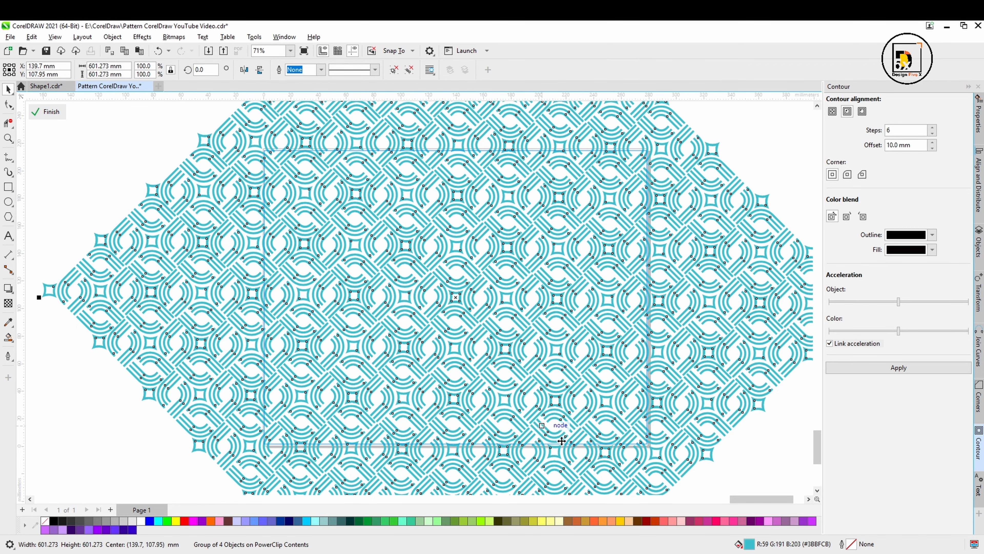
{"action": "left_click", "coordinate": [645, 520]}
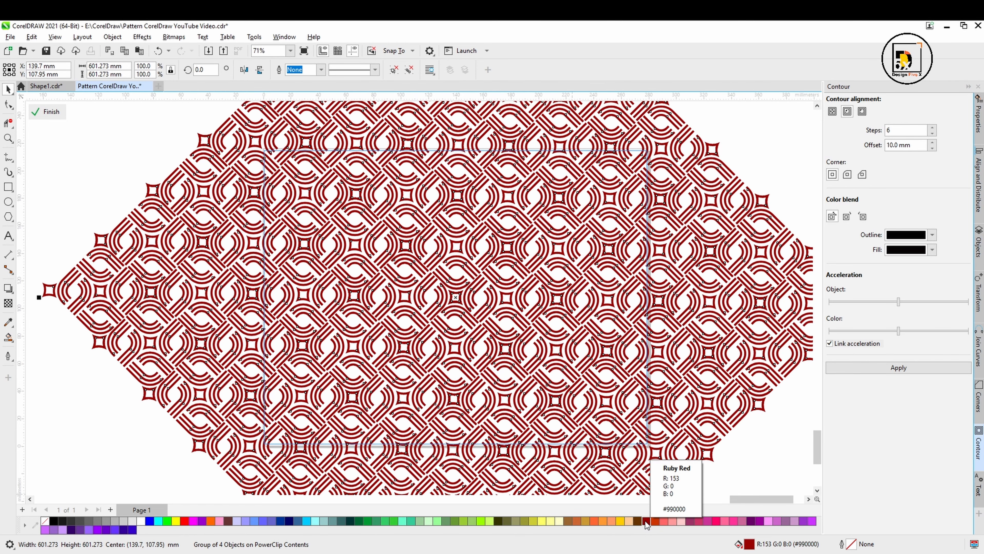
- Try green fills #669966, #669933 and #99FF00 on the pattern group, settling on yellow-green #99CC33
{"action": "left_click", "coordinate": [449, 521]}
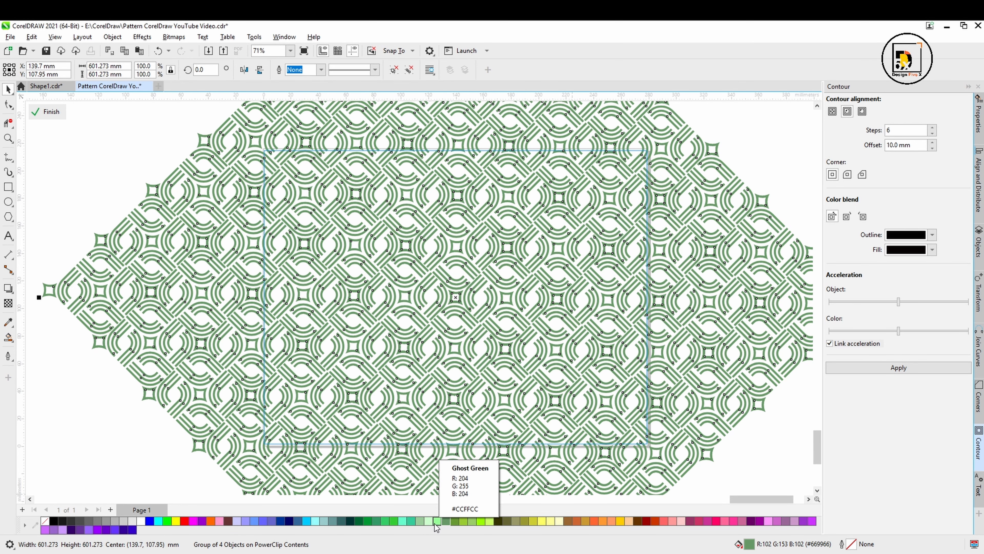
{"action": "left_click", "coordinate": [456, 523]}
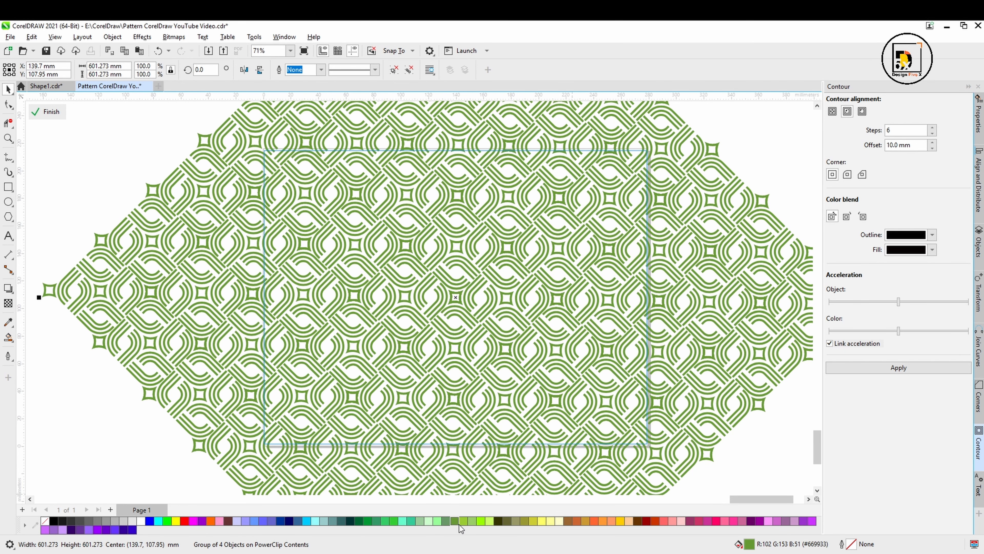
{"action": "left_click", "coordinate": [480, 522]}
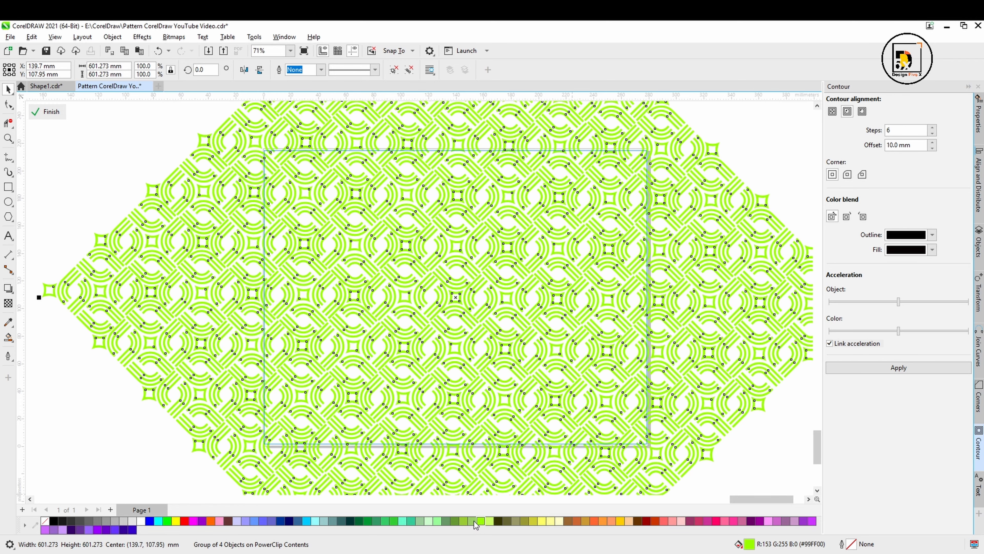
{"action": "left_click", "coordinate": [467, 521]}
- Finish editing the PowerClip contents and return to the pattern clipped to the page rectangle
{"action": "scroll", "coordinate": [433, 346], "scroll_direction": "down", "scroll_amount": 2}
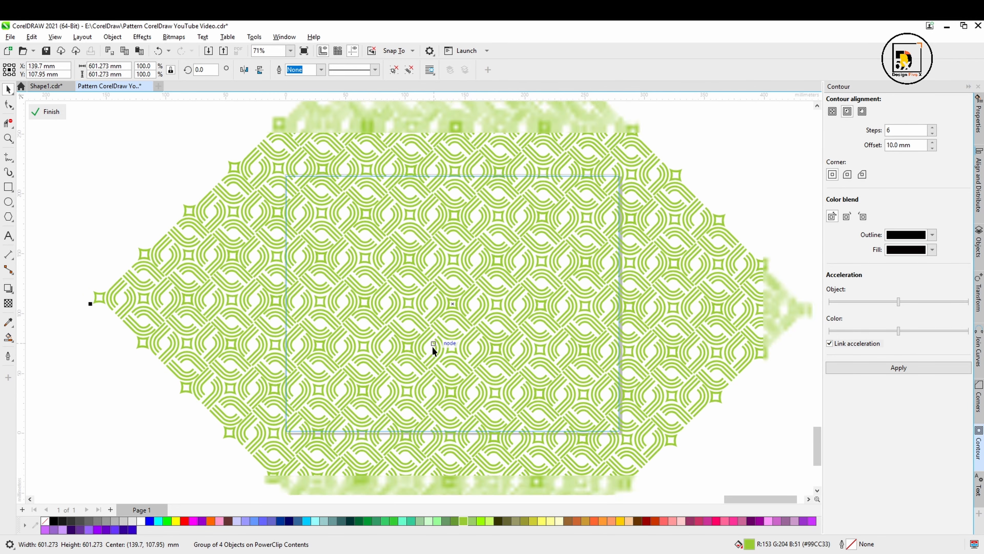
{"action": "scroll", "coordinate": [484, 348], "scroll_direction": "down", "scroll_amount": 1}
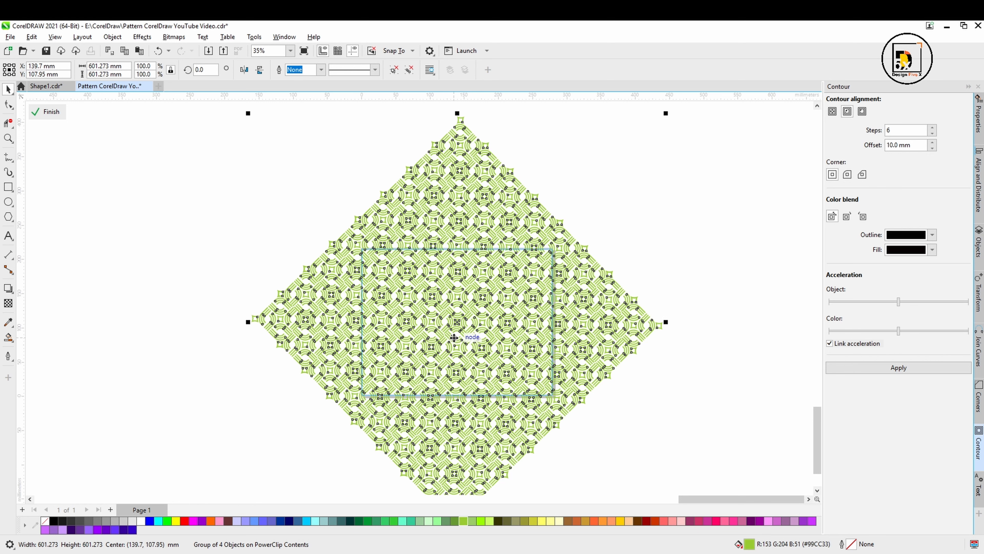
{"action": "scroll", "coordinate": [457, 300], "scroll_direction": "up", "scroll_amount": 2}
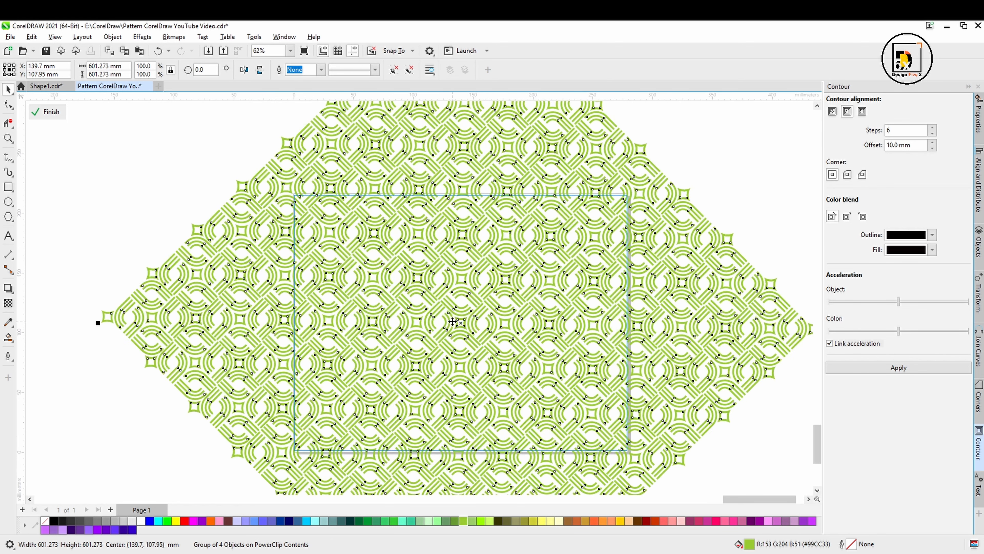
{"action": "scroll", "coordinate": [425, 309], "scroll_direction": "down", "scroll_amount": 2}
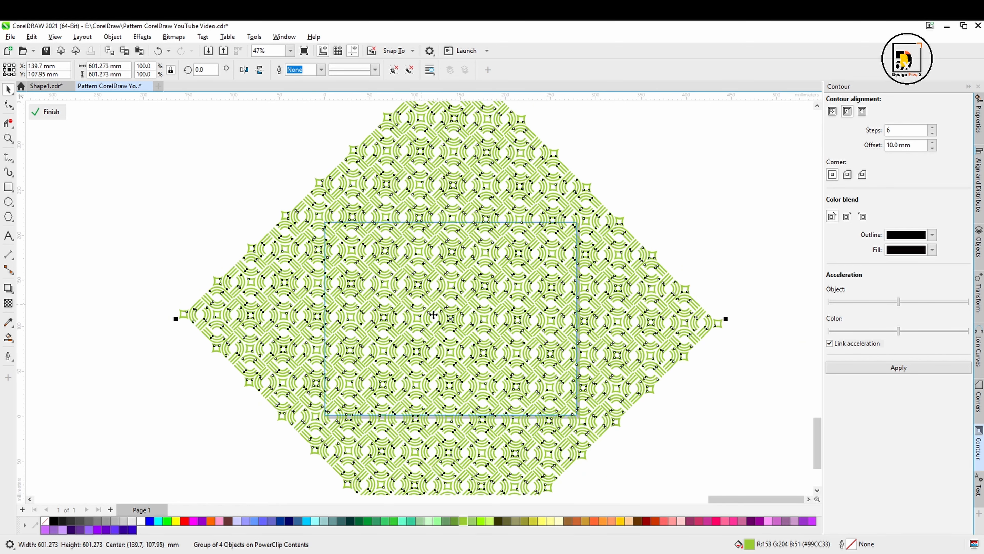
{"action": "left_click", "coordinate": [45, 113]}
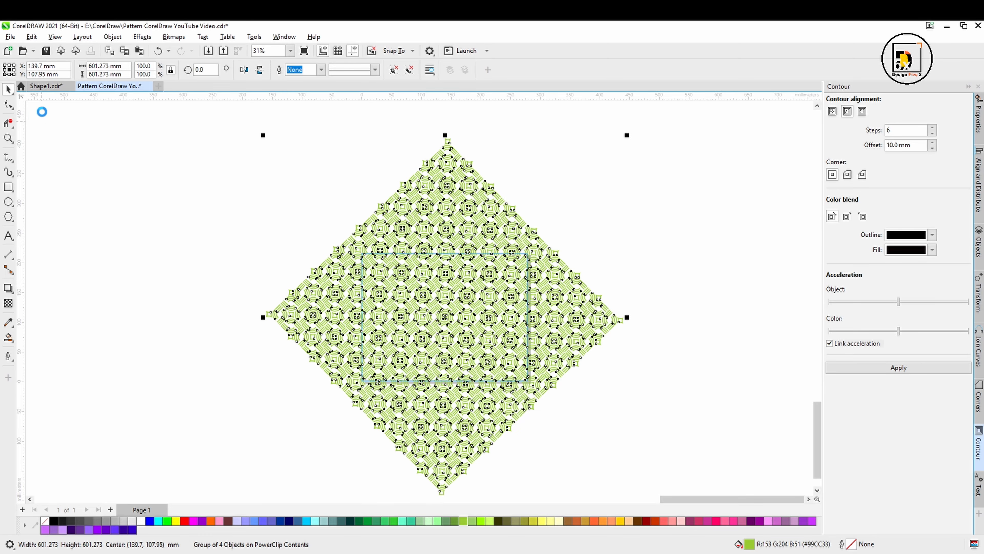
{"action": "scroll", "coordinate": [374, 355], "scroll_direction": "up", "scroll_amount": 4}
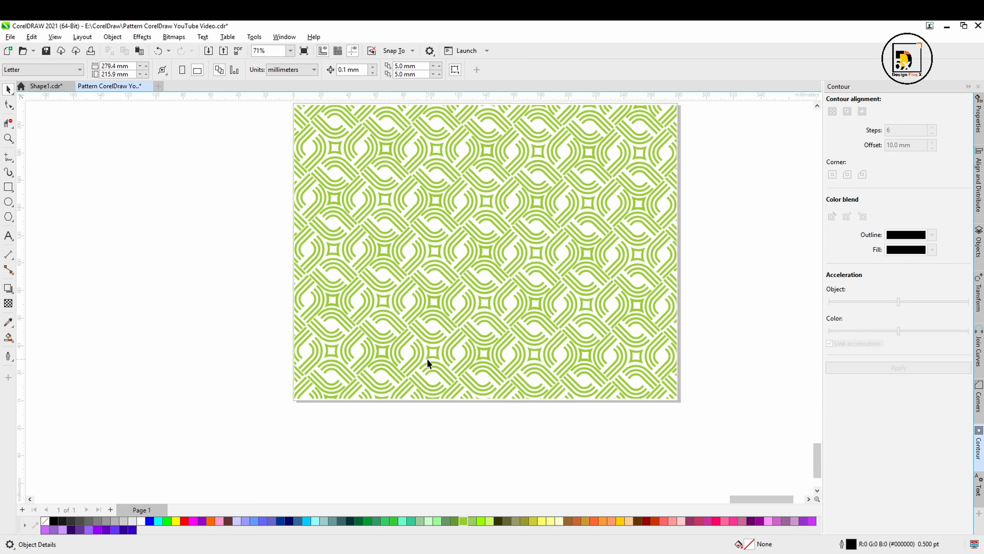
{"action": "left_click_drag", "start_coordinate": [432, 400], "coordinate": [423, 403]}
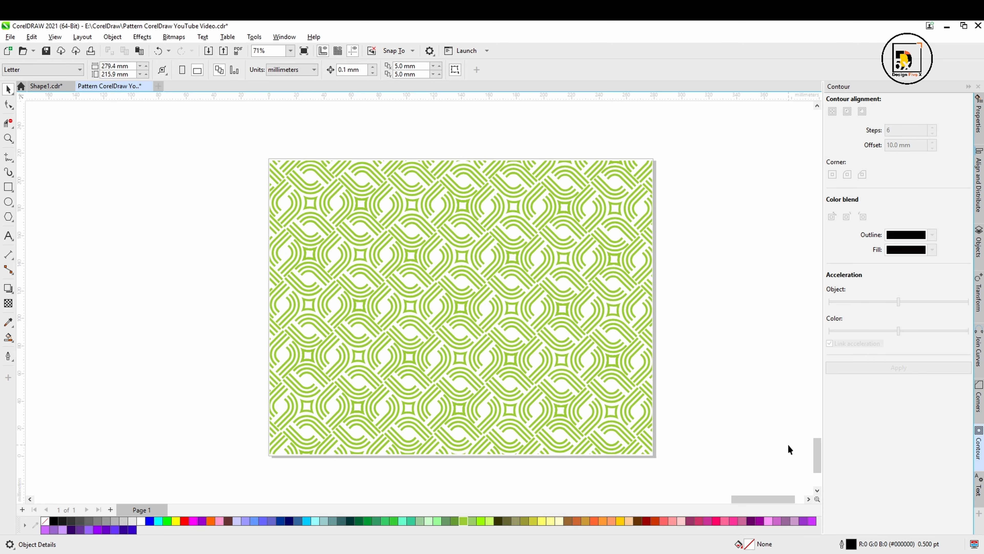